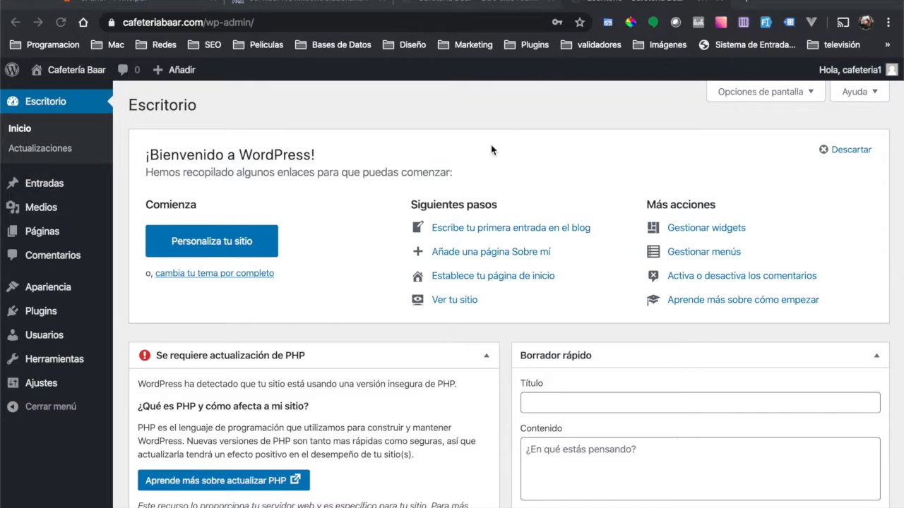
- Switch to the public Cafetería Baar site and look over its home page from header to footer widgets
click(507, 5)
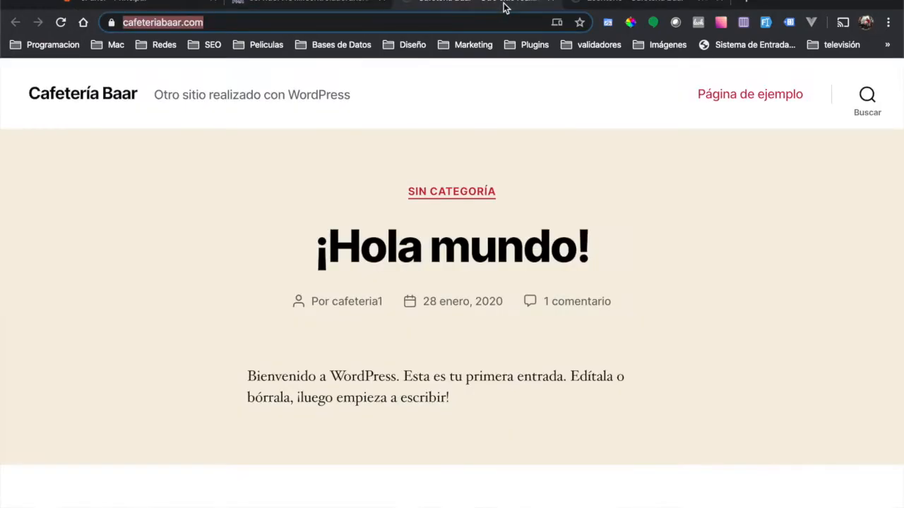
scroll(458, 235, down, 10)
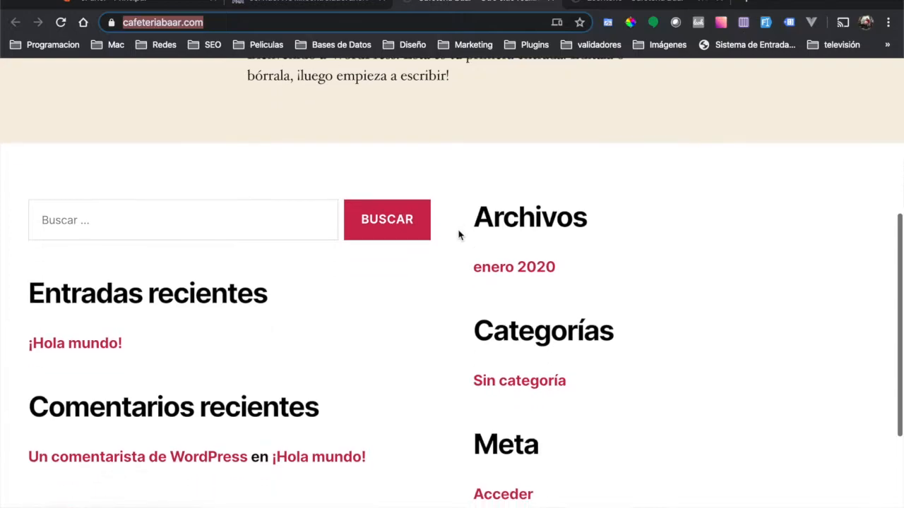
scroll(458, 235, up, 8)
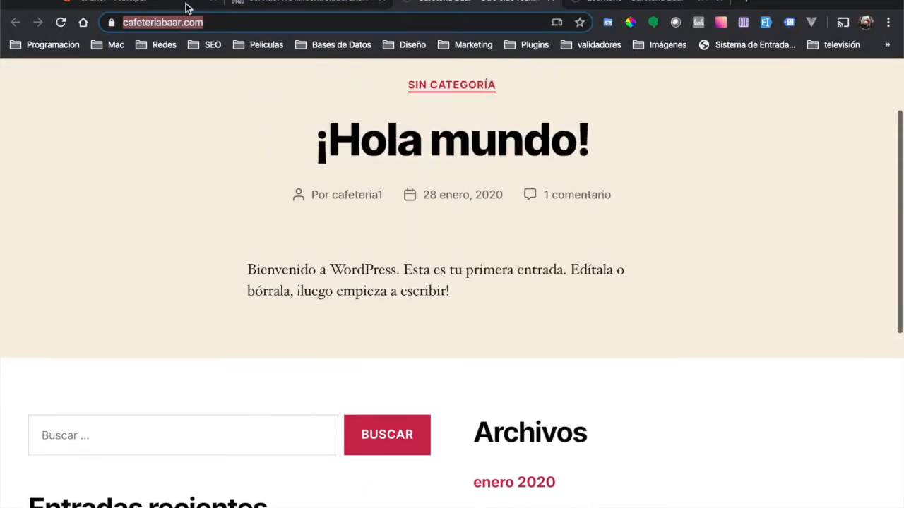
scroll(441, 199, up, 2)
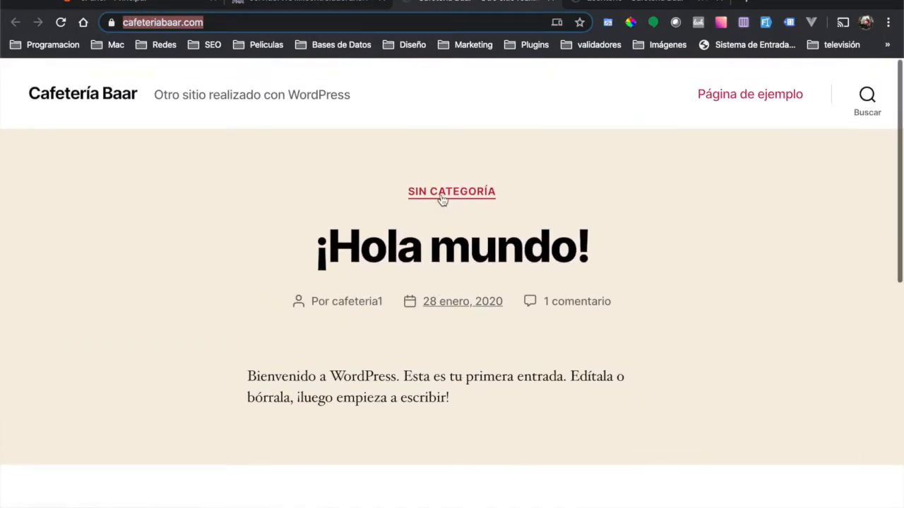
scroll(303, 195, down, 5)
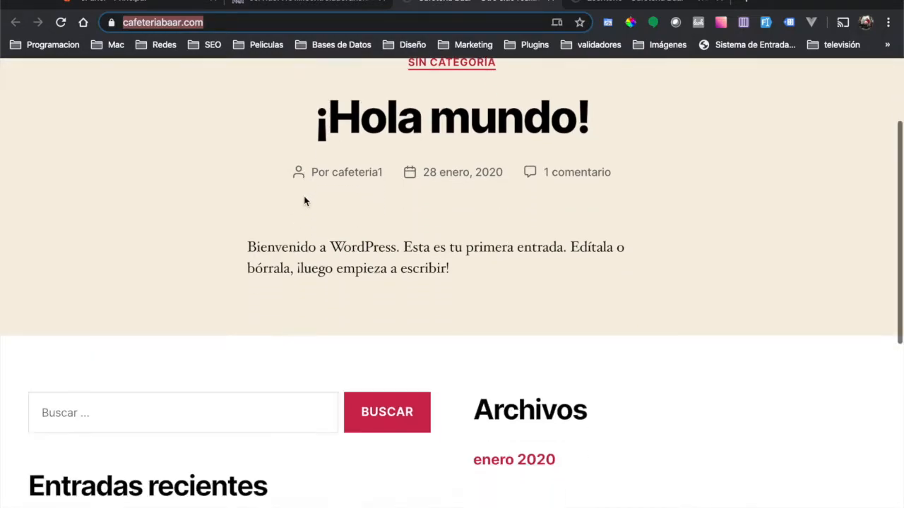
scroll(304, 195, down, 2)
scroll(304, 196, up, 5)
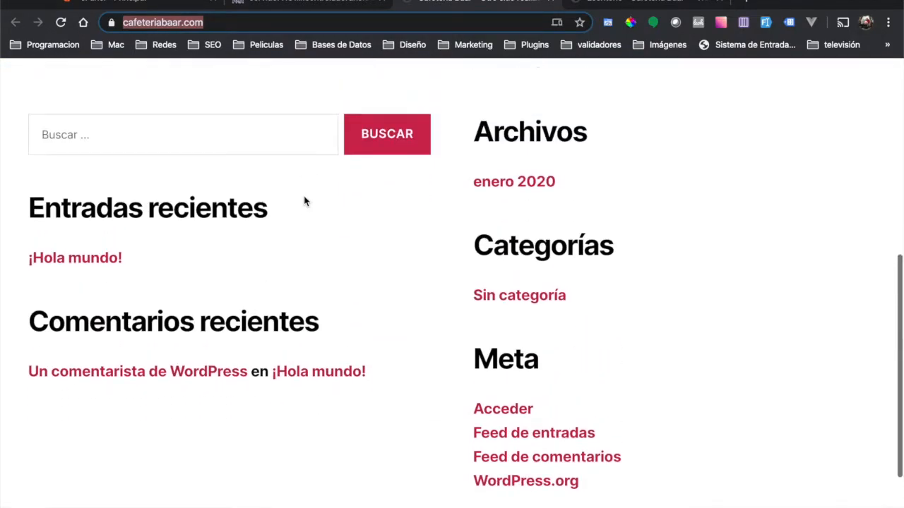
scroll(303, 202, up, 2)
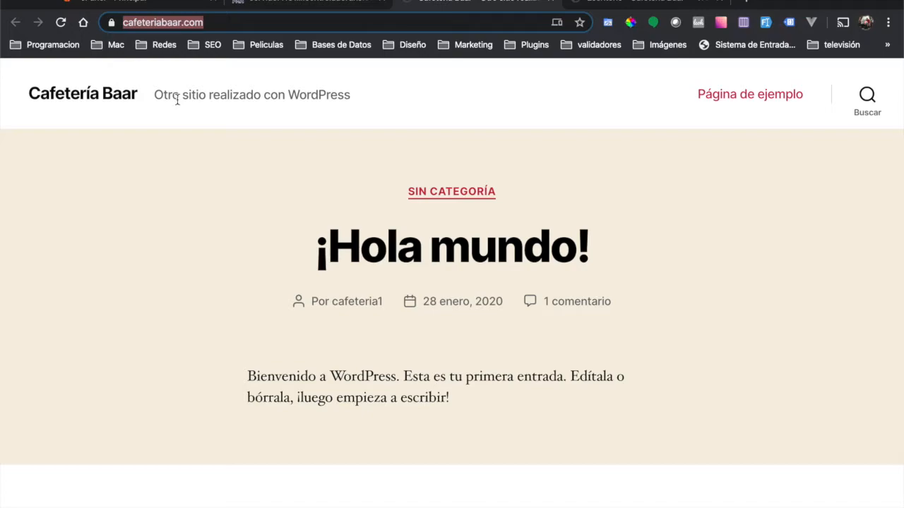
- Examine the site tagline in the header and the title, details and text of the "¡Hola mundo!" post
drag(153, 95, 353, 99)
click(621, 179)
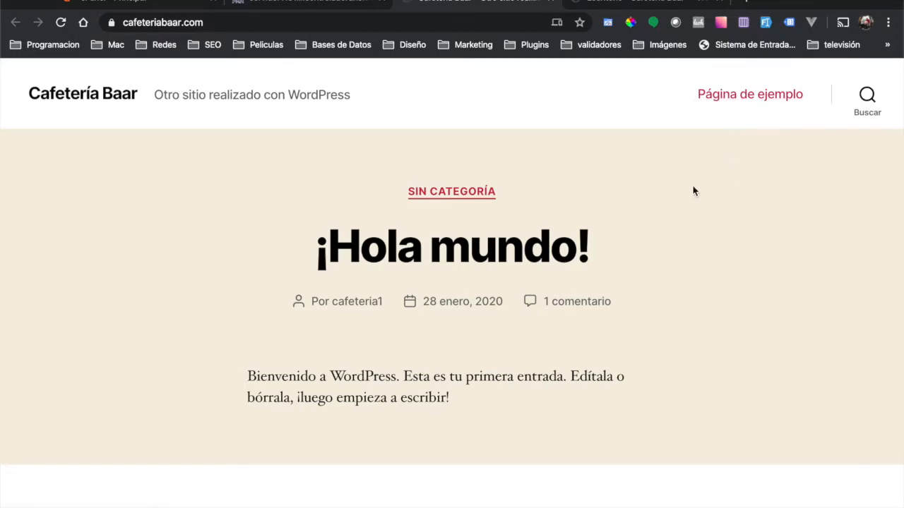
scroll(655, 153, down, 2)
drag(305, 145, 588, 341)
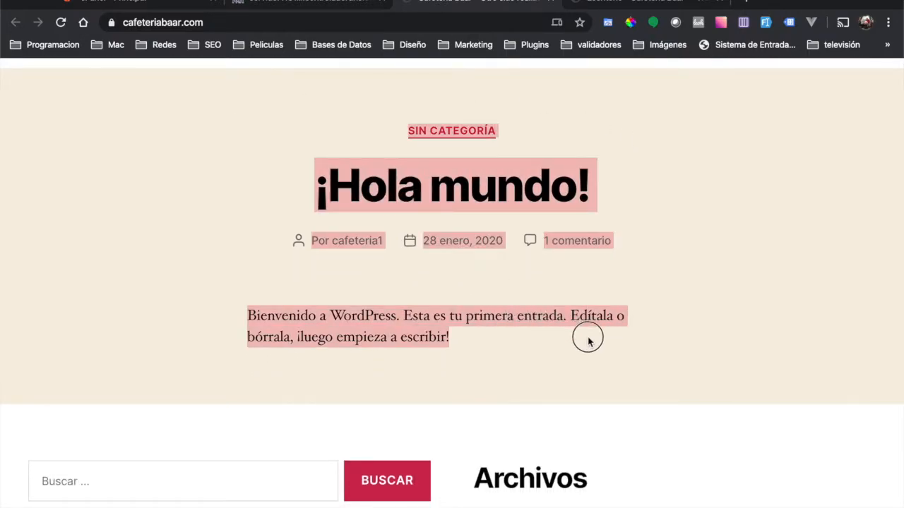
double_click(553, 317)
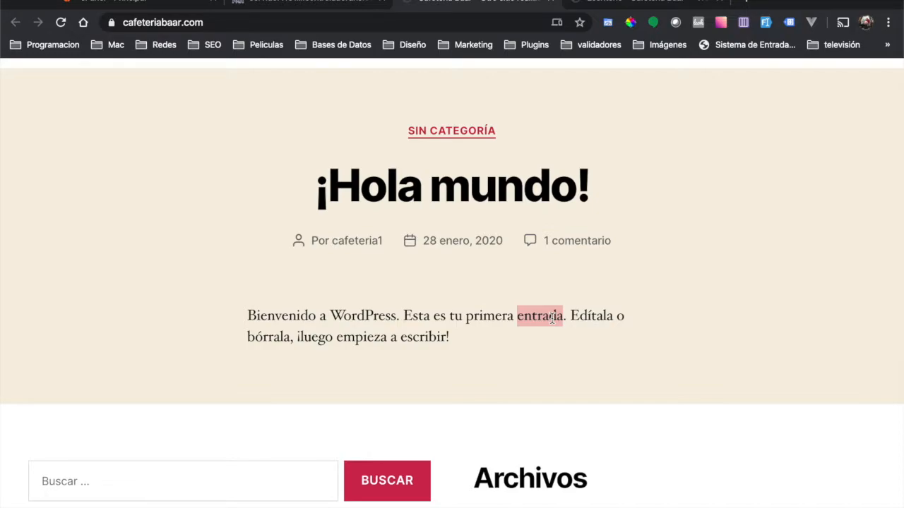
drag(293, 133, 643, 336)
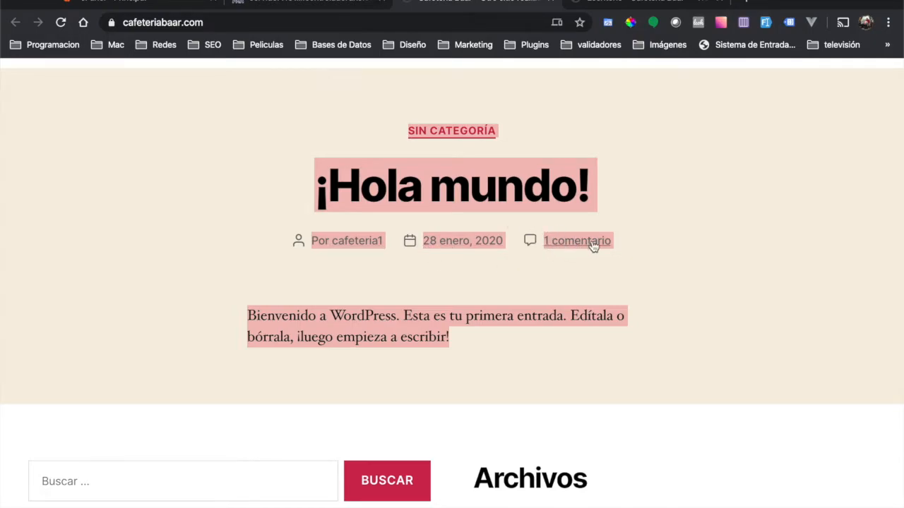
click(708, 289)
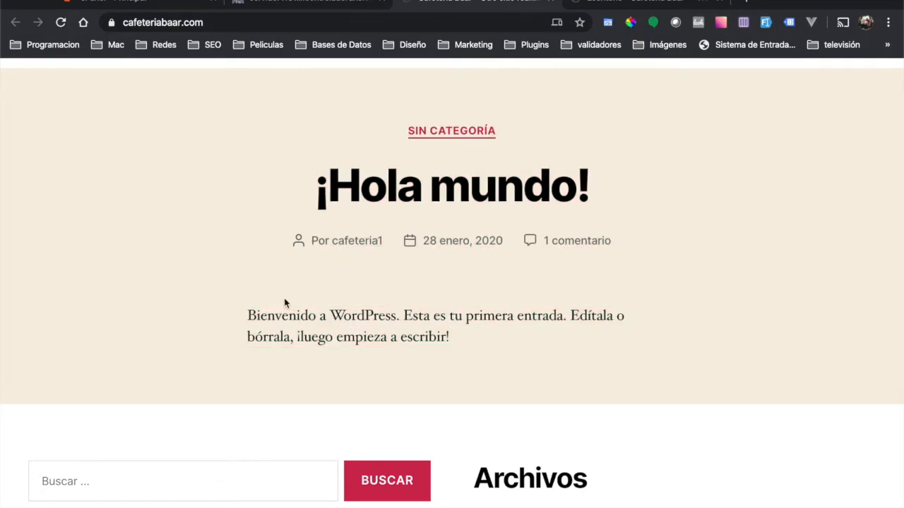
drag(243, 314, 504, 356)
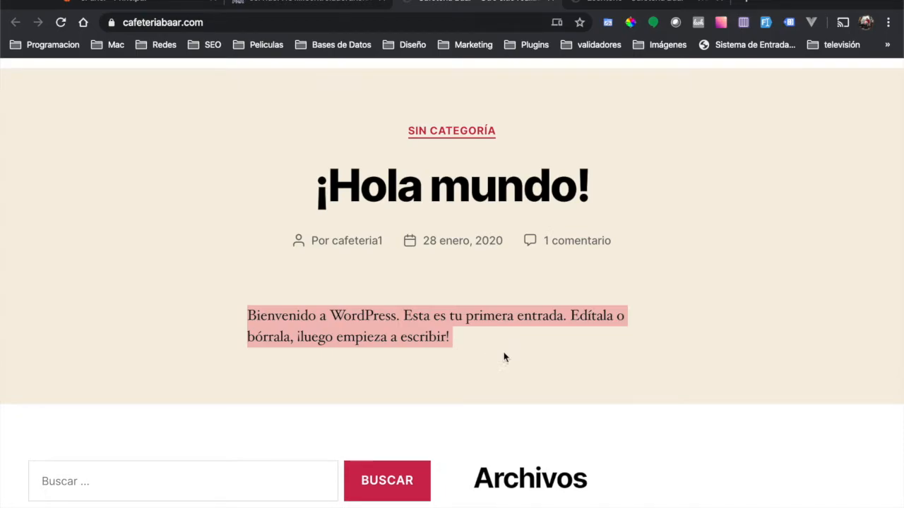
- Examine the Entradas recientes and Comentarios recientes widgets in the home page footer
scroll(503, 356, down, 3)
scroll(504, 357, down, 5)
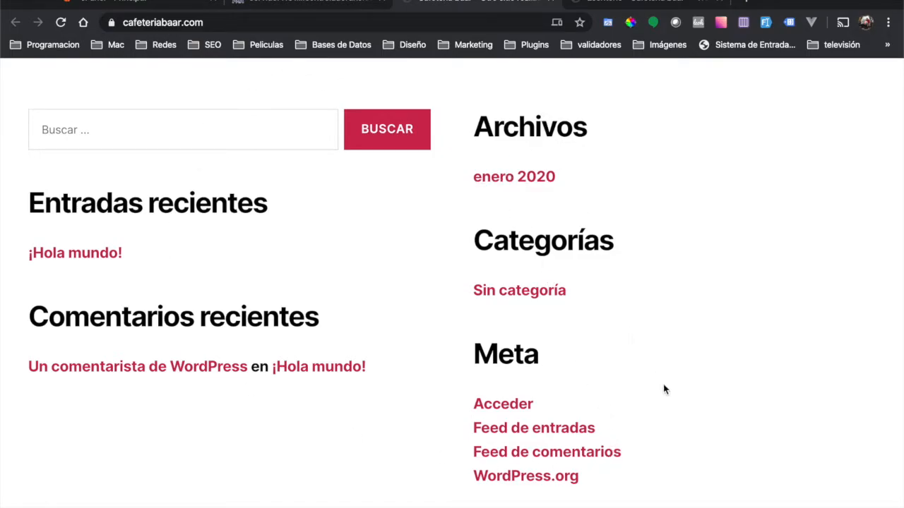
scroll(664, 388, down, 2)
scroll(664, 388, up, 1)
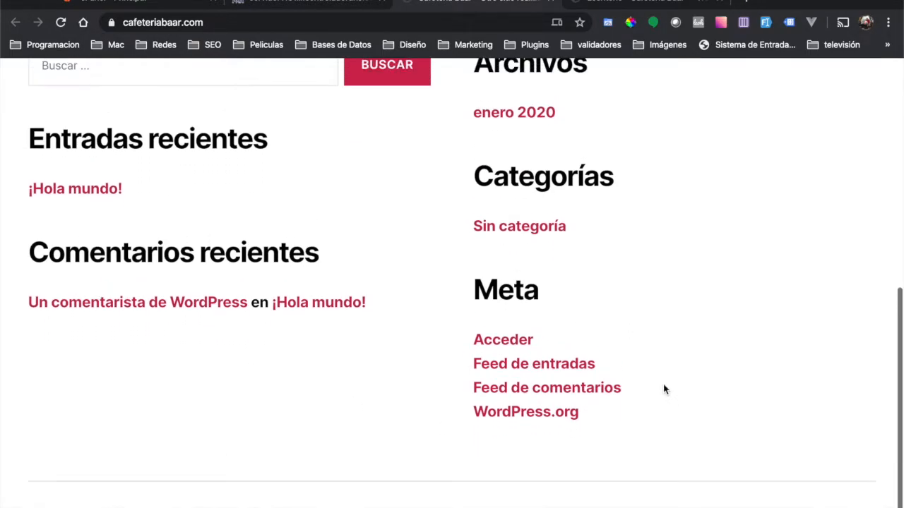
scroll(664, 389, down, 1)
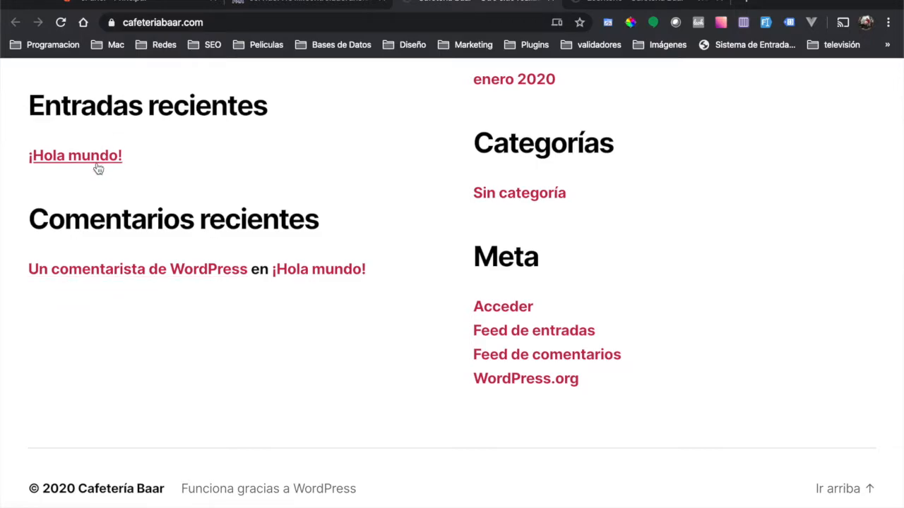
scroll(438, 353, up, 1)
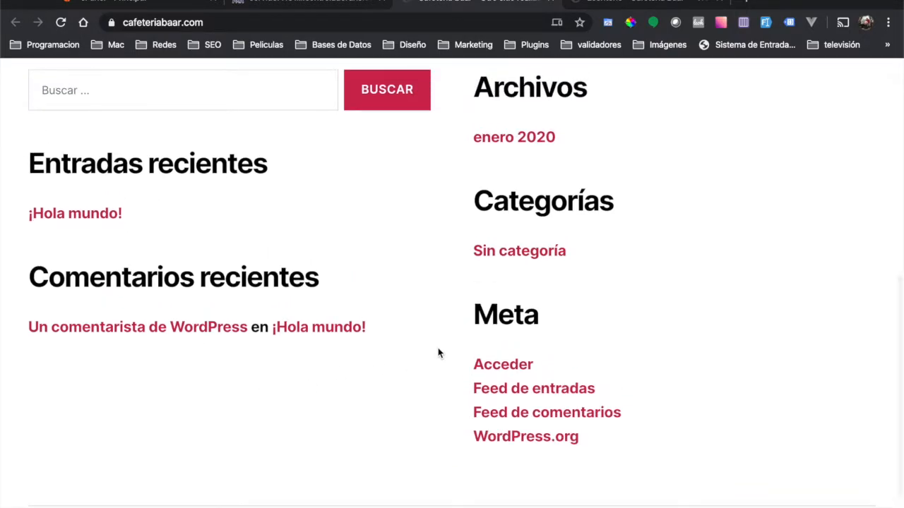
drag(194, 277, 108, 228)
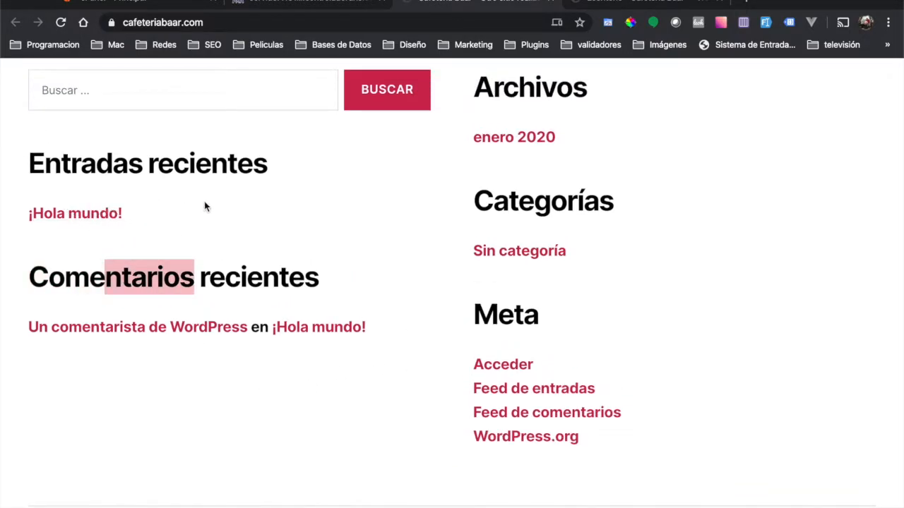
click(239, 225)
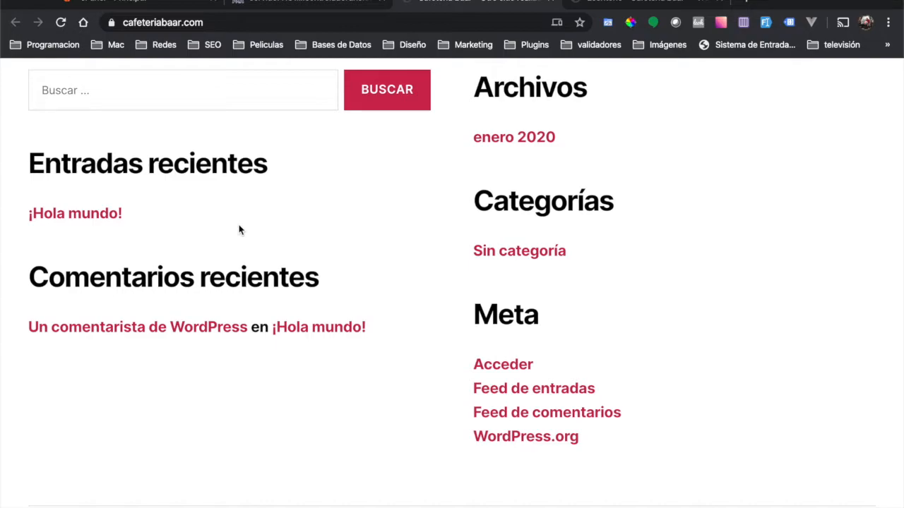
drag(240, 277, 129, 155)
click(210, 229)
drag(31, 277, 330, 339)
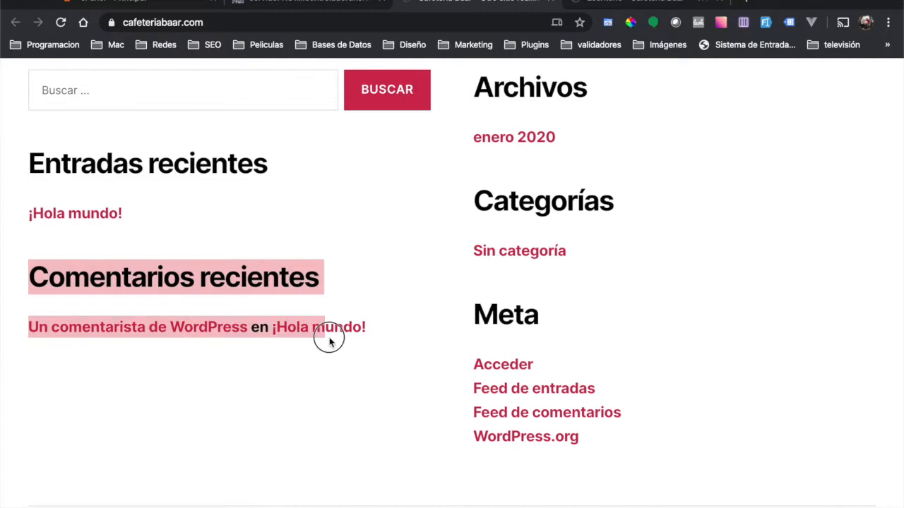
- Examine the Archivos, Categorías and Meta widgets in the home page footer
double_click(466, 99)
drag(466, 99, 564, 138)
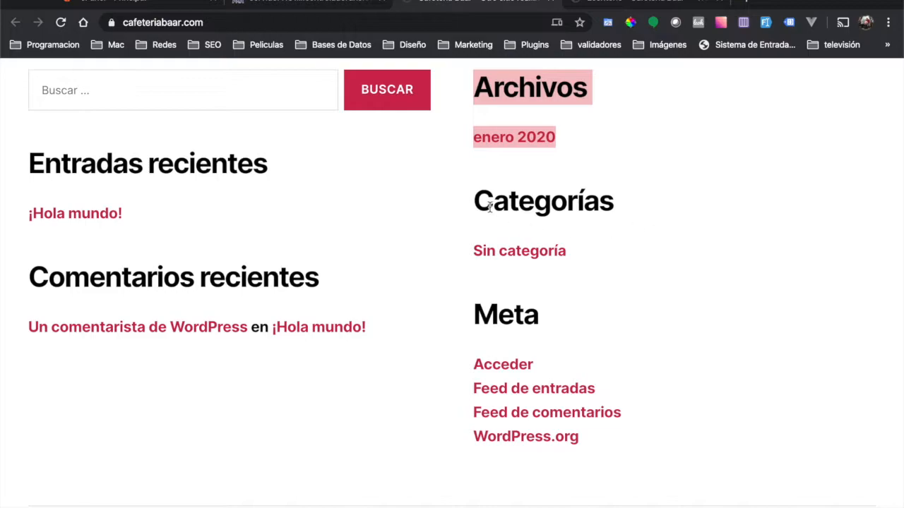
double_click(540, 209)
drag(541, 208, 599, 240)
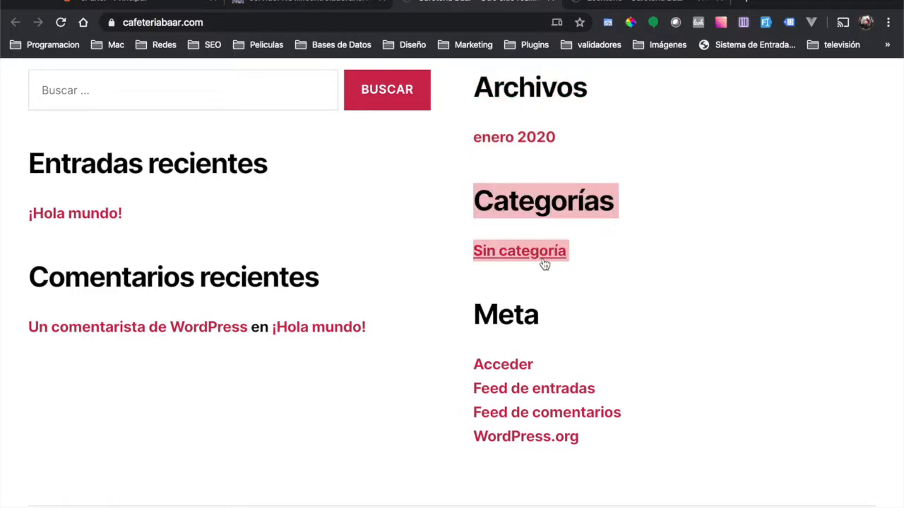
drag(464, 322, 581, 442)
click(674, 327)
- Check the footer's search box, then open and close the search overlay in the site header
scroll(673, 327, up, 3)
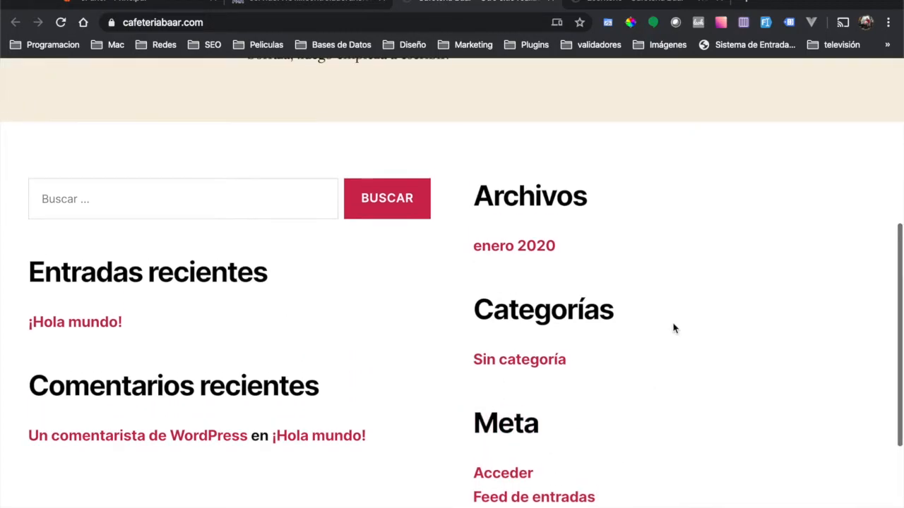
click(225, 198)
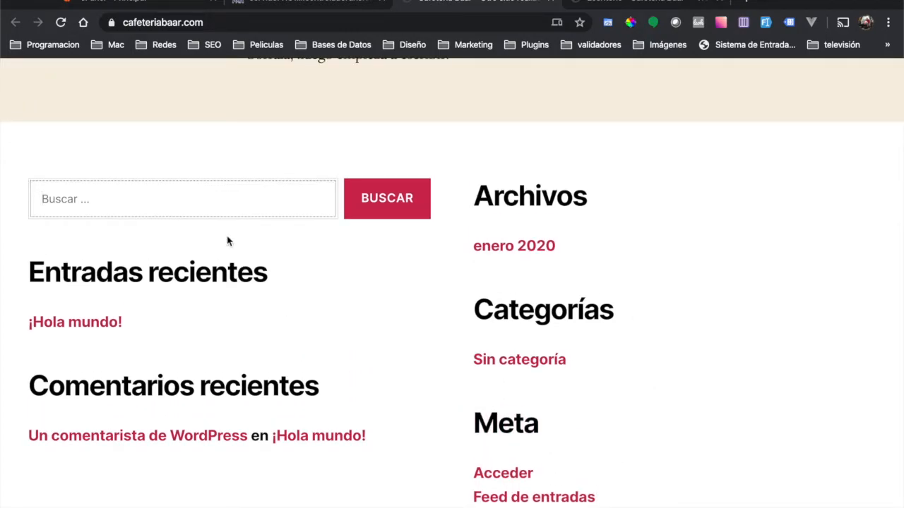
scroll(399, 256, up, 10)
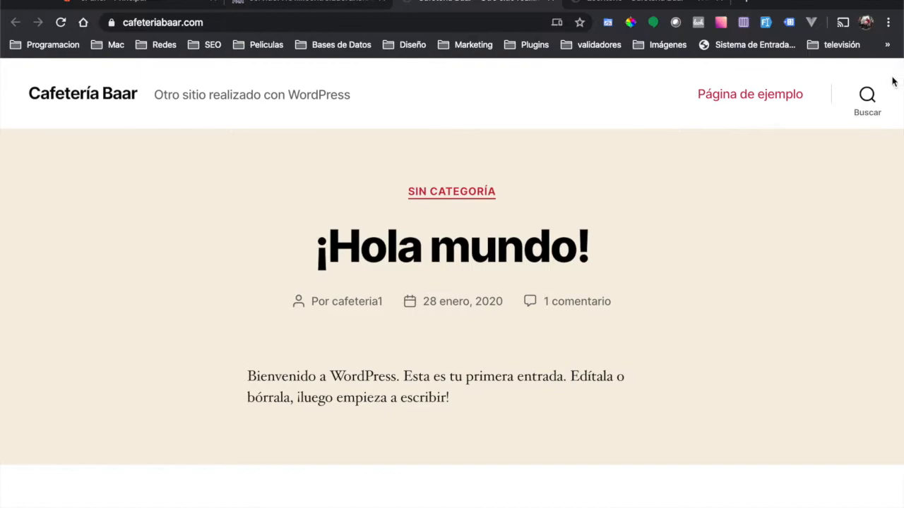
click(868, 94)
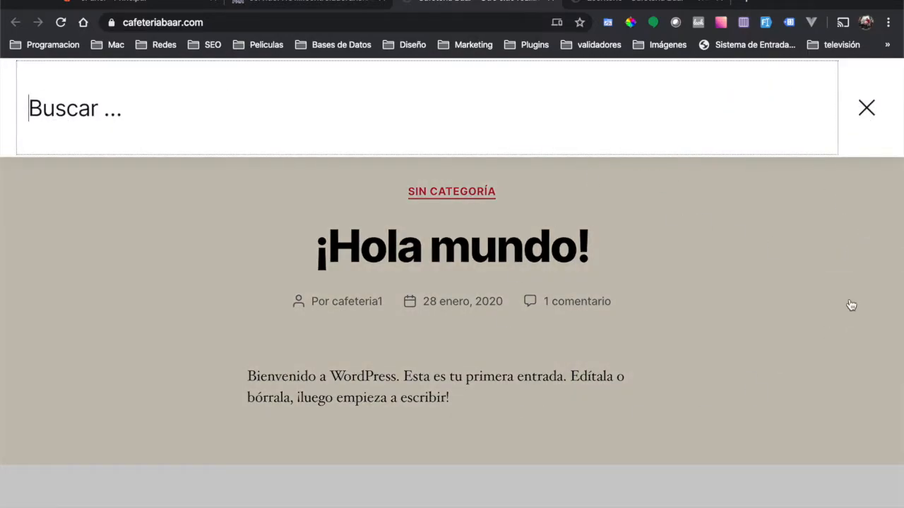
click(866, 107)
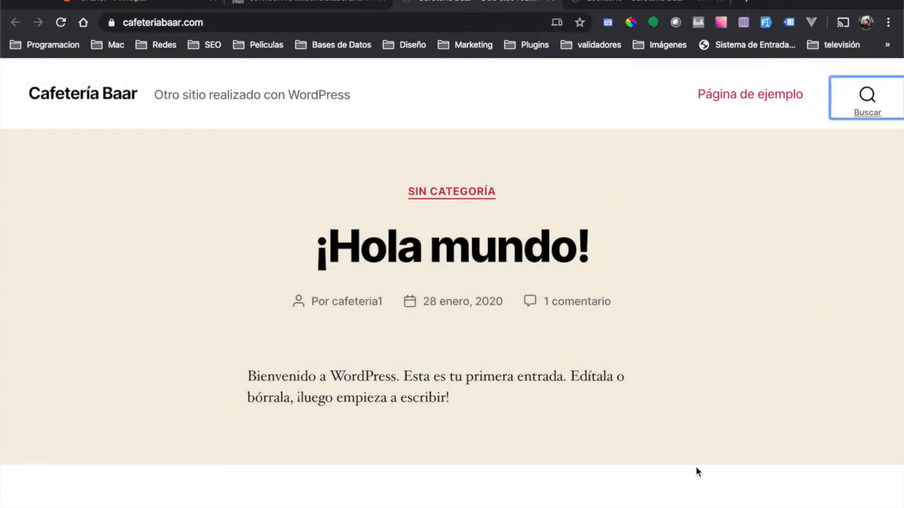
mouse_move(699, 480)
scroll(571, 336, down, 5)
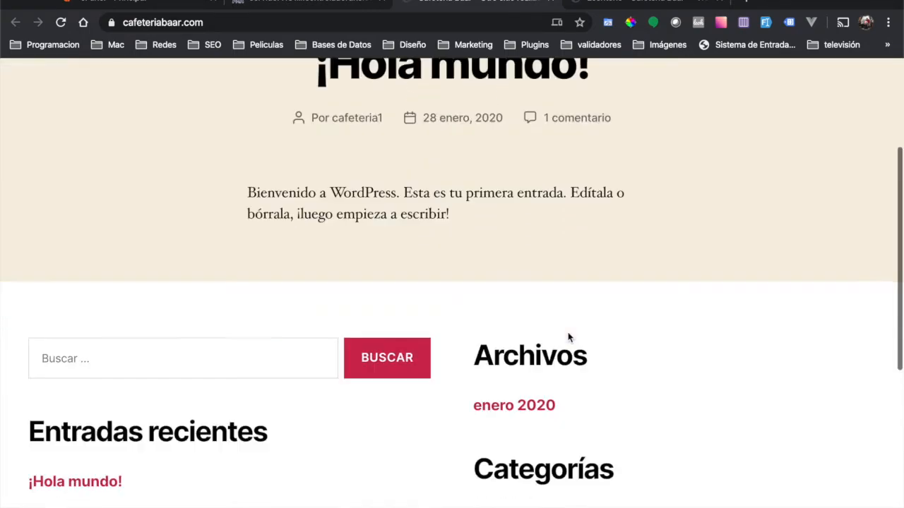
scroll(571, 338, up, 5)
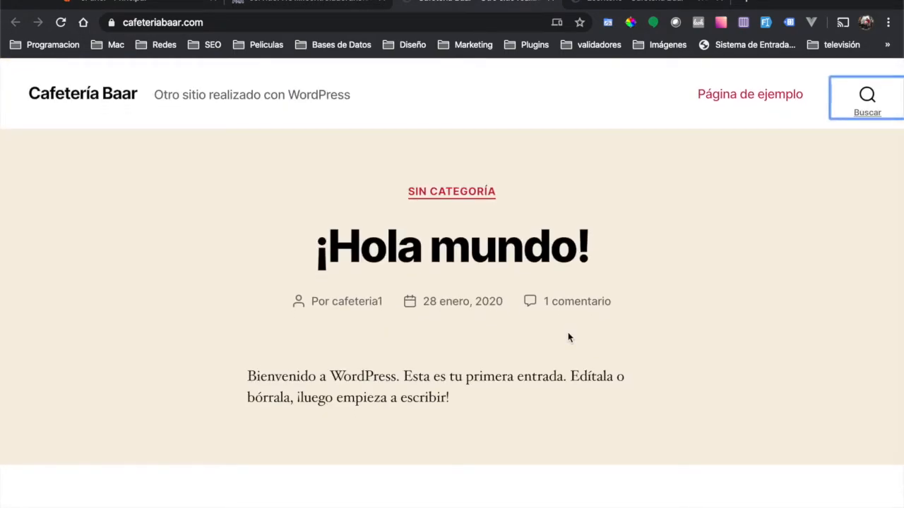
scroll(333, 369, down, 5)
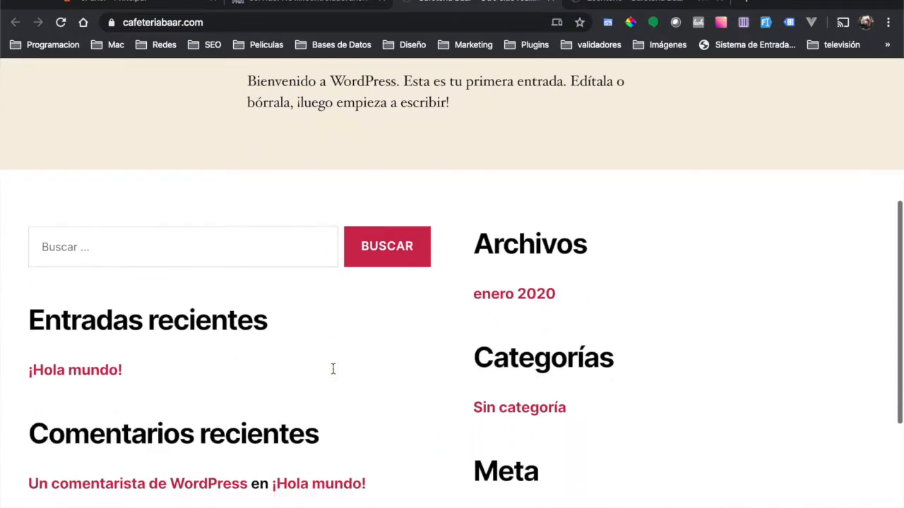
scroll(372, 226, down, 5)
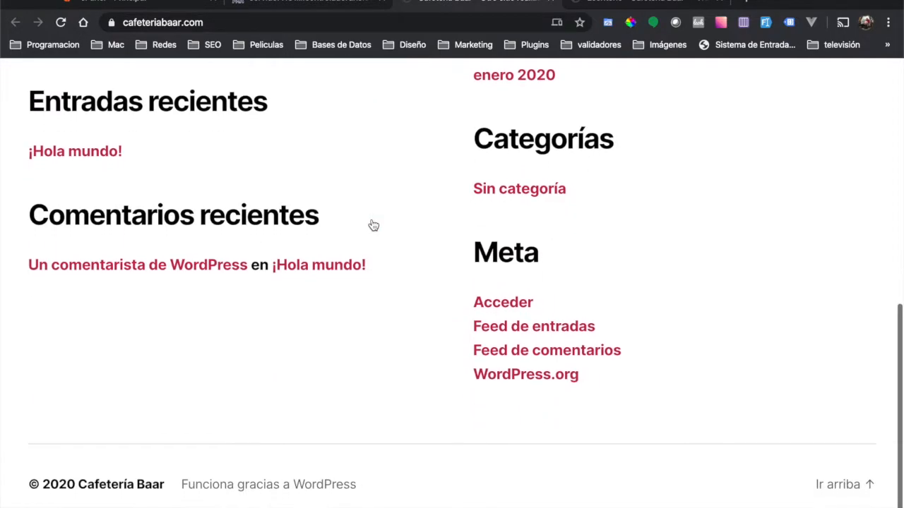
scroll(373, 224, up, 6)
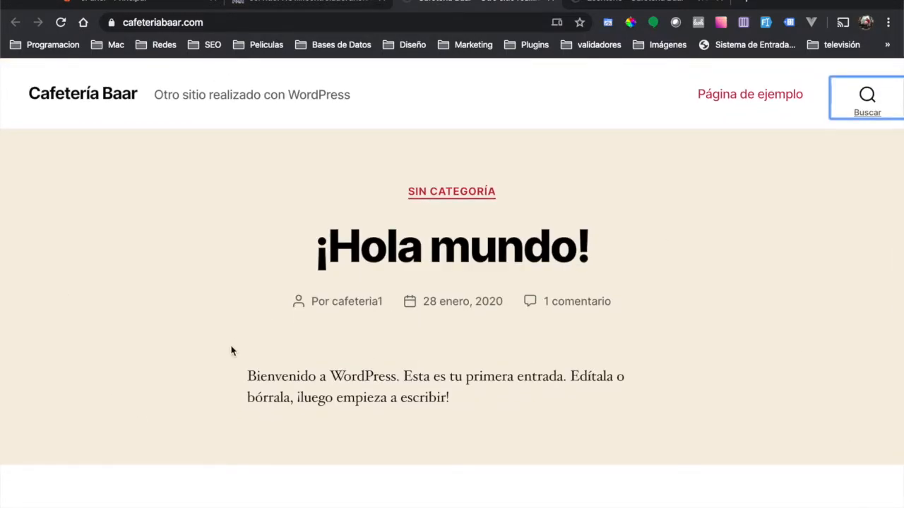
- Return to the site's WordPress administration and open the page for managing installed themes
click(635, 2)
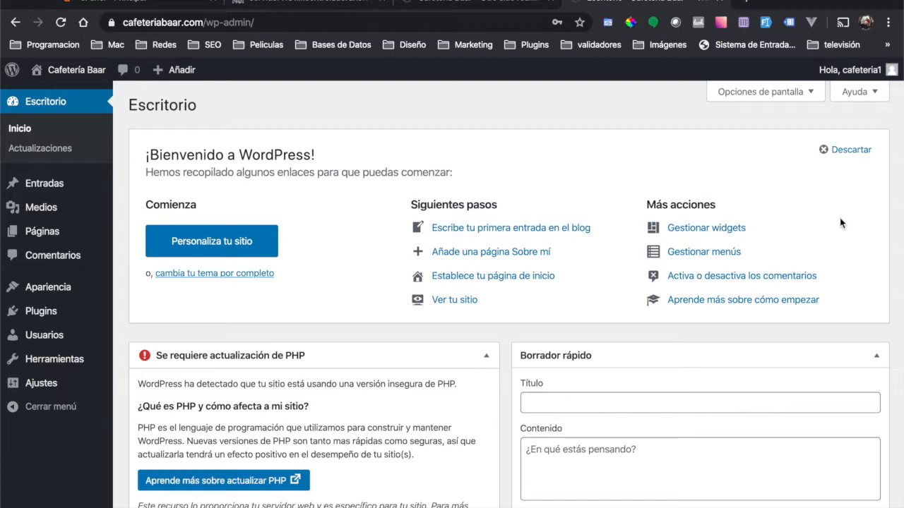
mouse_move(69, 288)
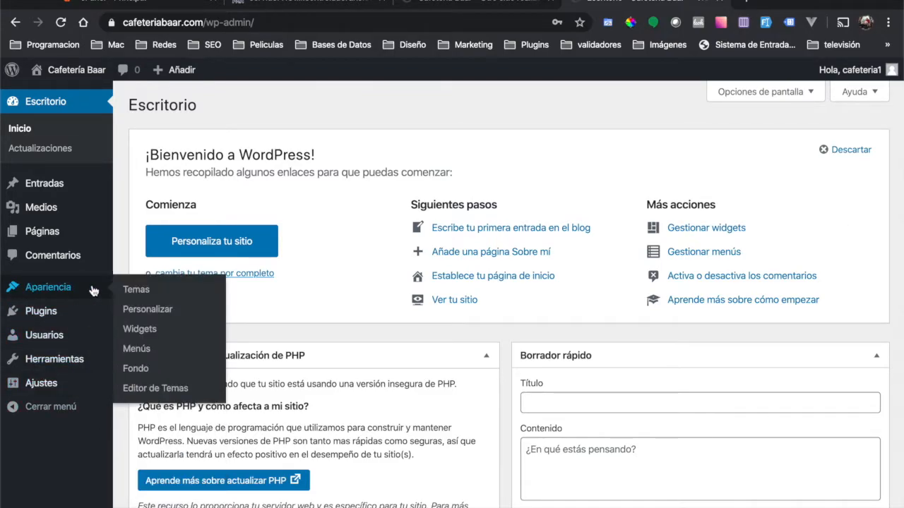
click(136, 290)
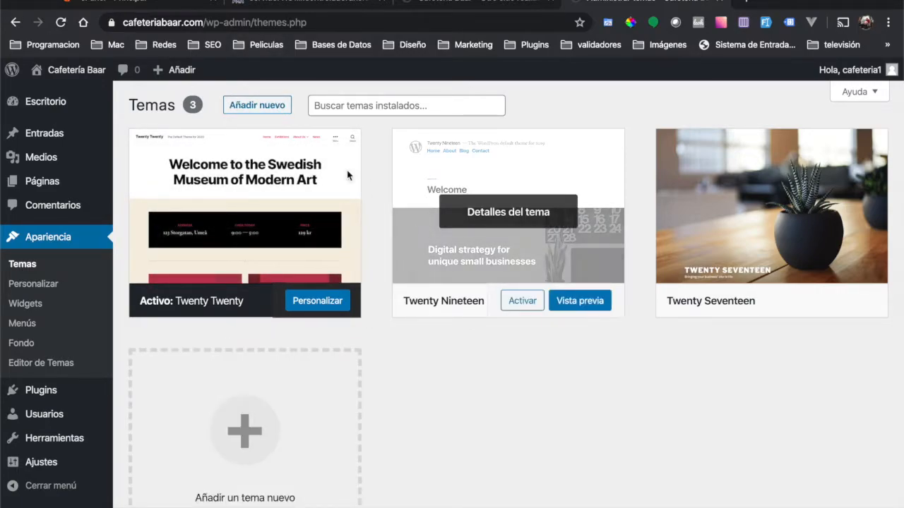
- Switch to cPanel, open its file manager and go into the public_html folder
click(122, 2)
scroll(422, 297, up, 5)
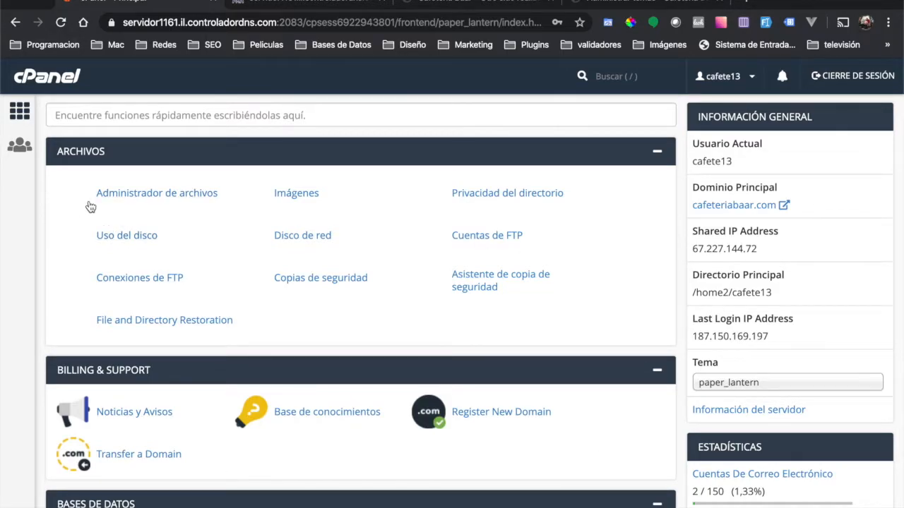
click(162, 197)
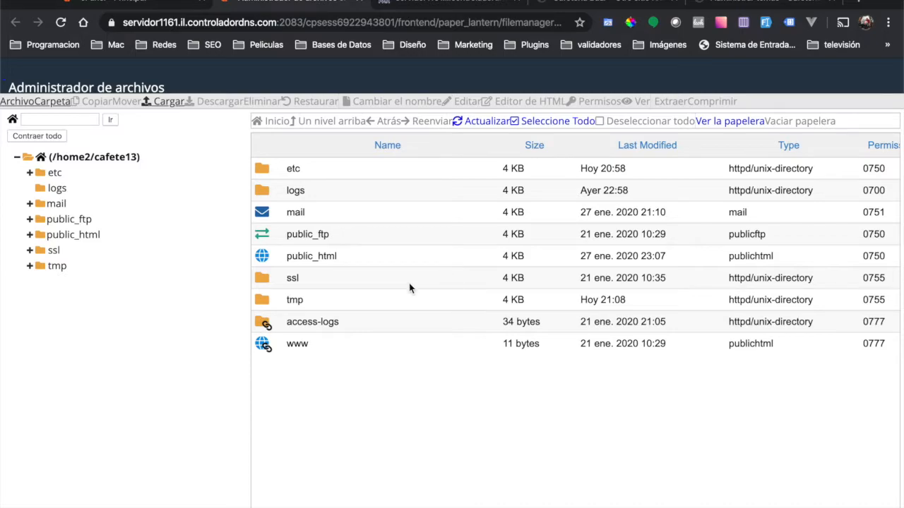
double_click(357, 258)
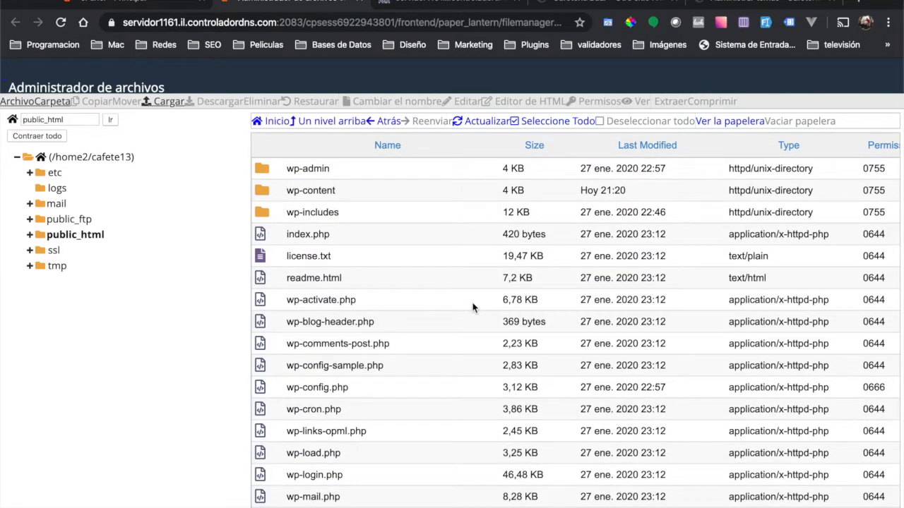
- Look over the site's files in public_html and open the themes folder inside wp-content
scroll(472, 307, down, 1)
scroll(473, 307, up, 1)
scroll(394, 379, down, 1)
scroll(394, 381, up, 1)
click(360, 196)
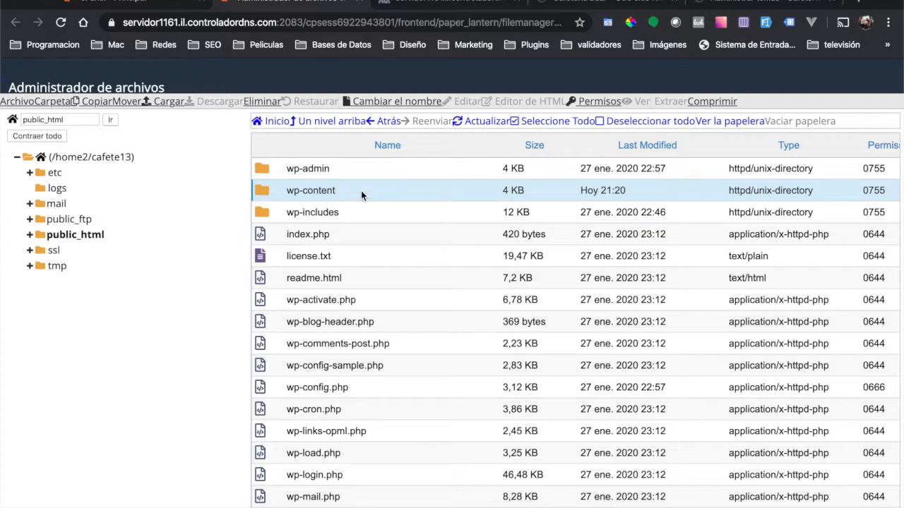
double_click(361, 191)
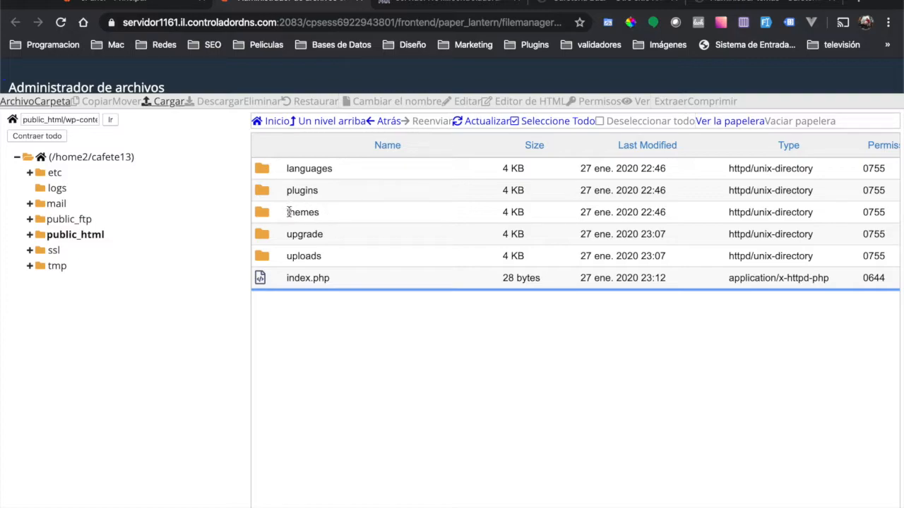
double_click(336, 211)
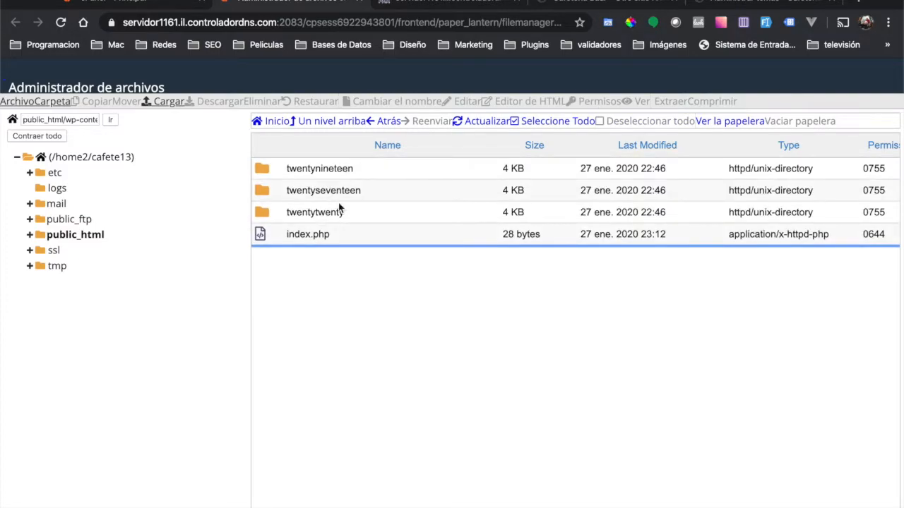
- Compare the twentynineteen, twentyseventeen and twentytwenty folders on the server with the themes installed in WordPress
click(364, 171)
click(368, 191)
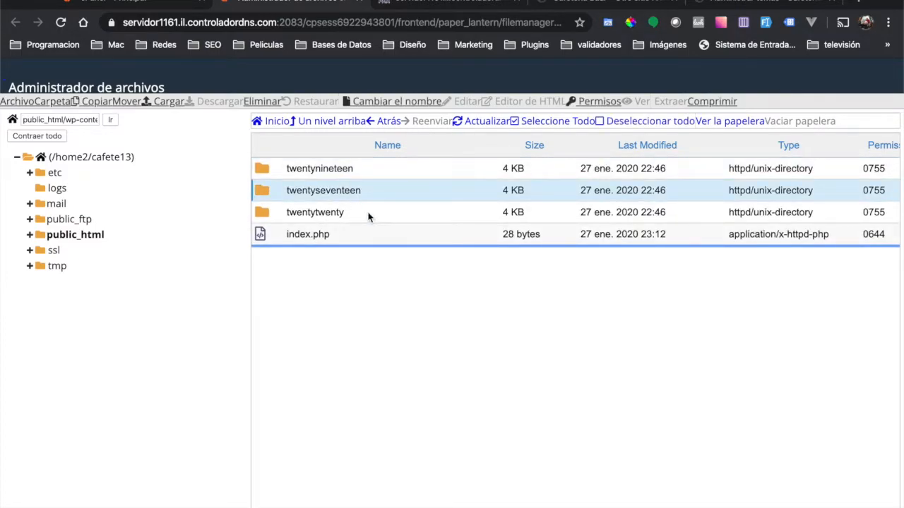
click(370, 215)
click(382, 174)
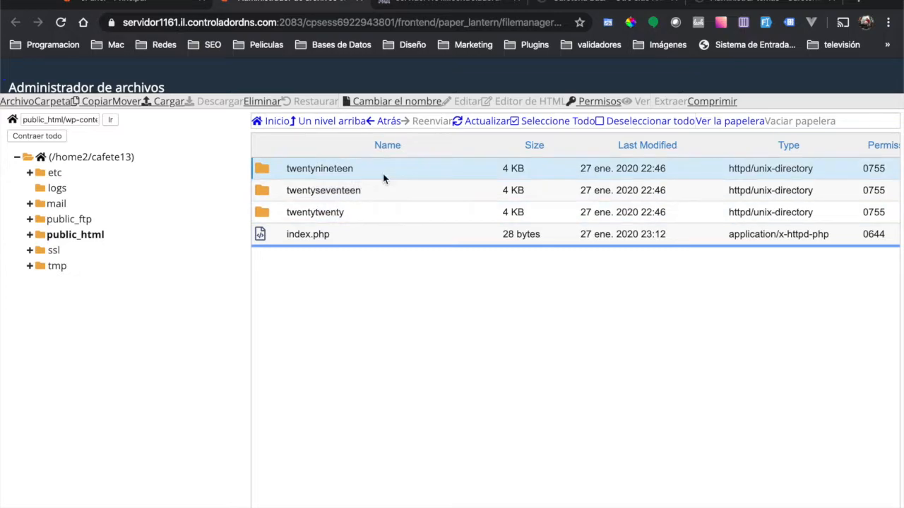
click(754, 2)
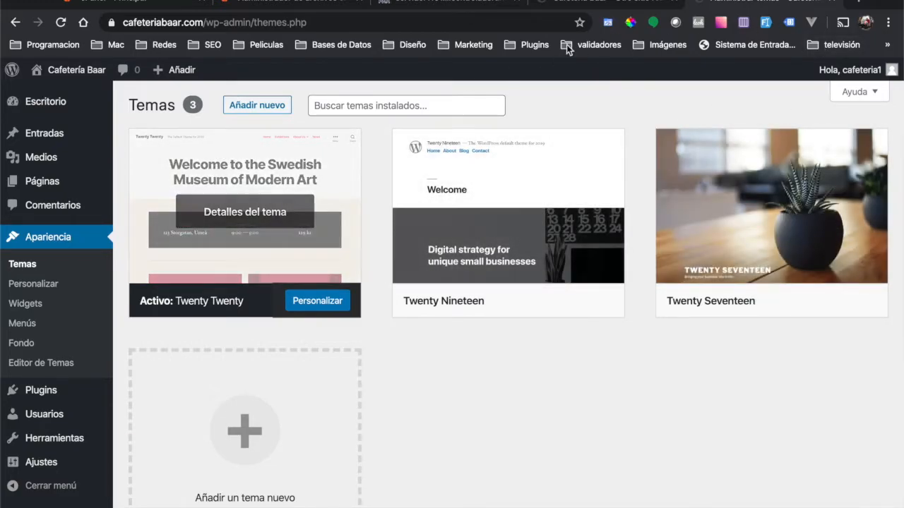
click(109, 3)
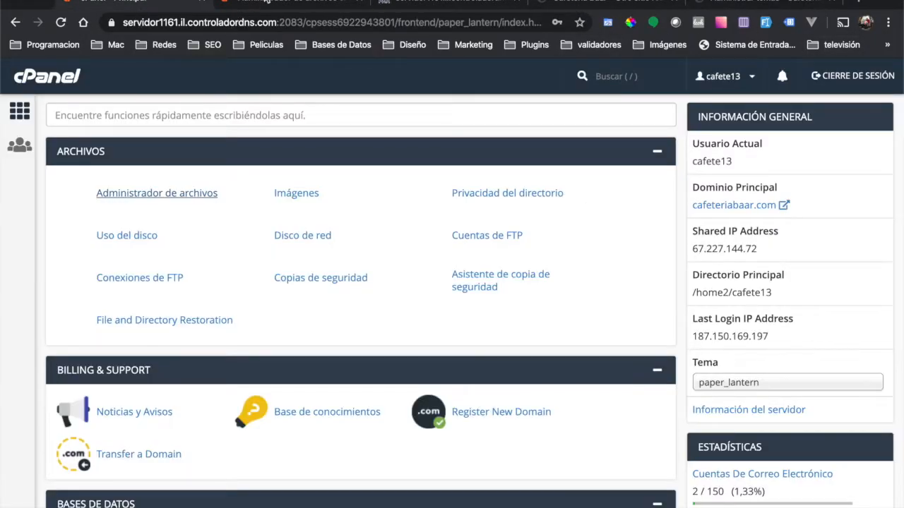
click(261, 2)
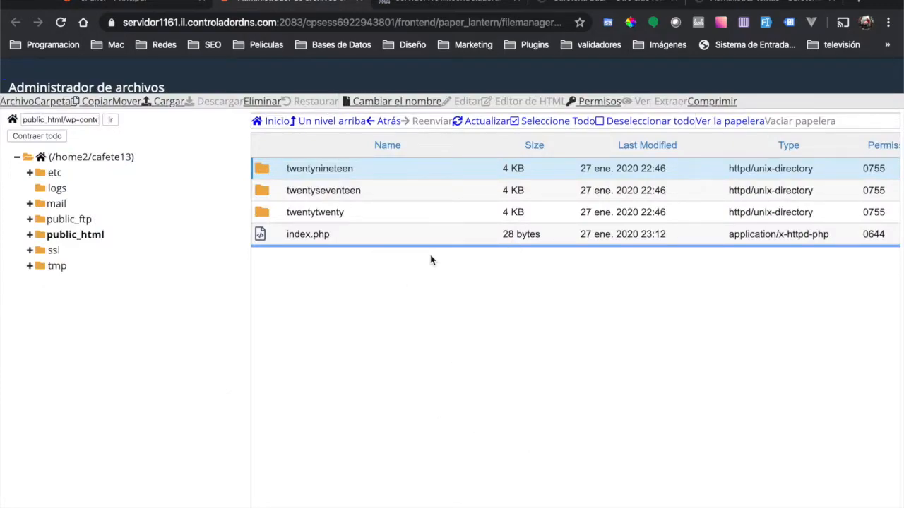
- Search the web for "temas de wordpress" and open Hostinger's article on the best free WordPress templates
click(859, 3)
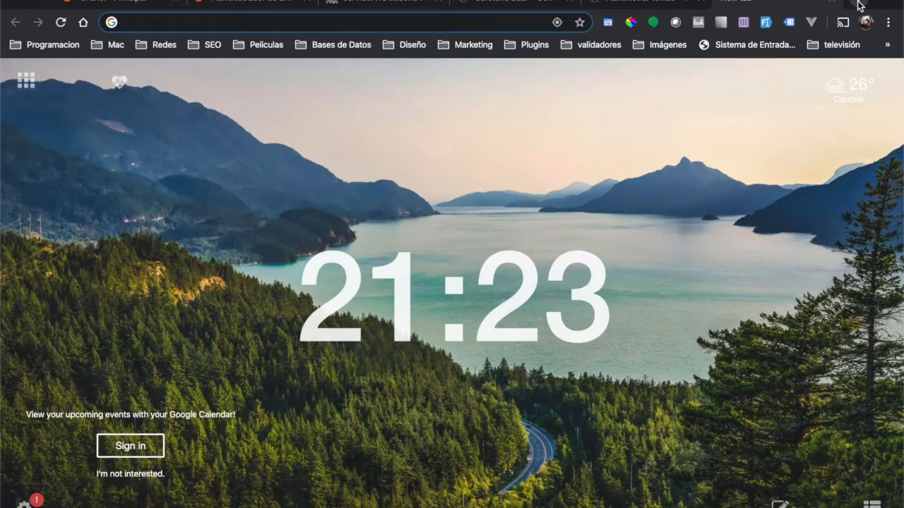
text(temas de wo)
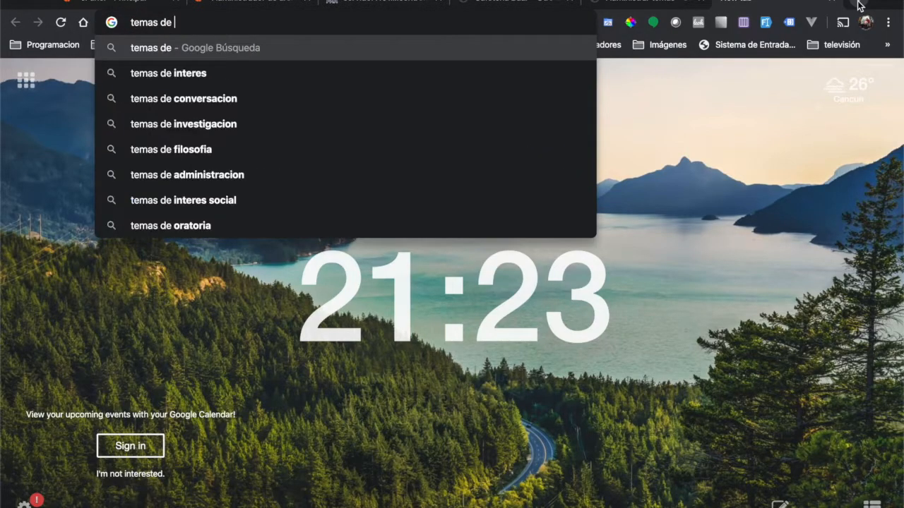
key(Return)
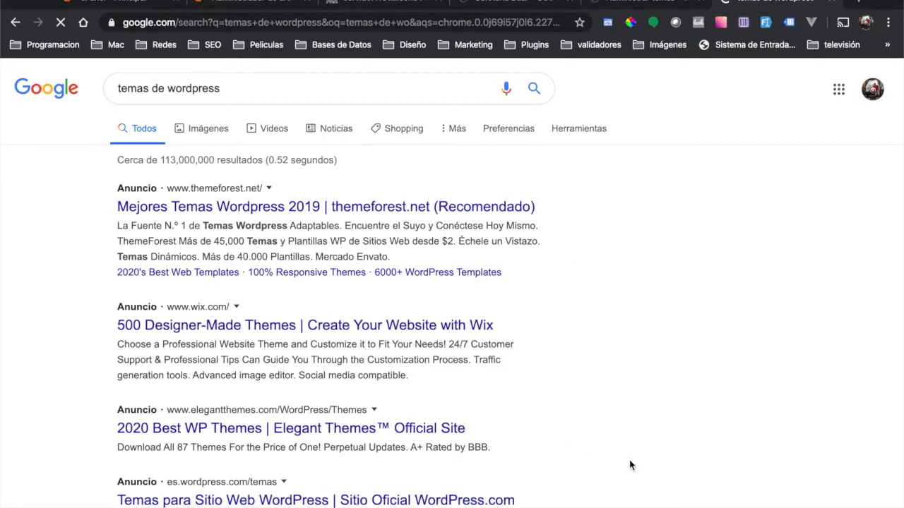
scroll(629, 463, down, 3)
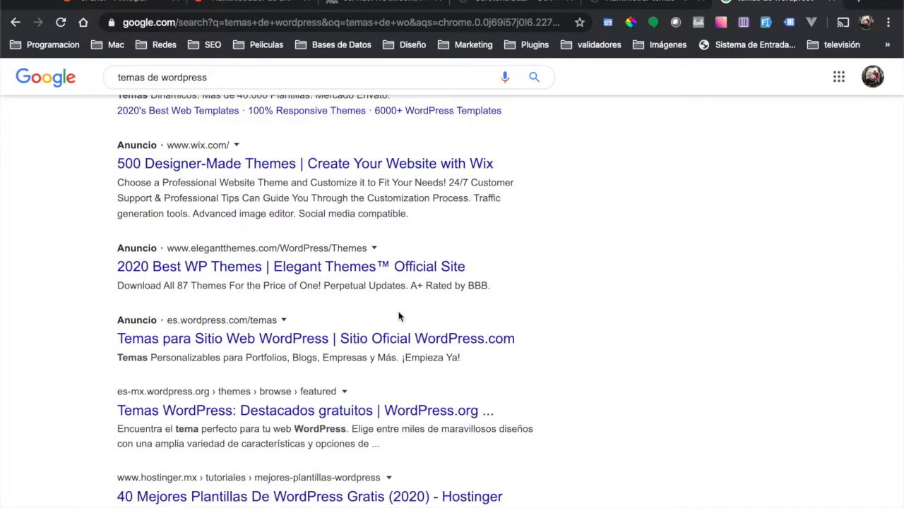
scroll(399, 311, down, 2)
click(391, 364)
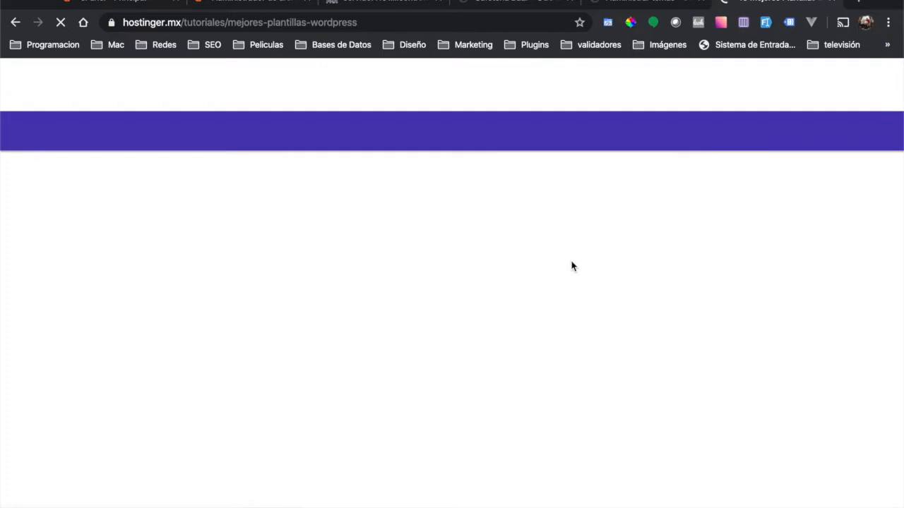
- Read through the Hostinger article down to the description of the first recommended template, Zigcy Lite
scroll(572, 266, down, 5)
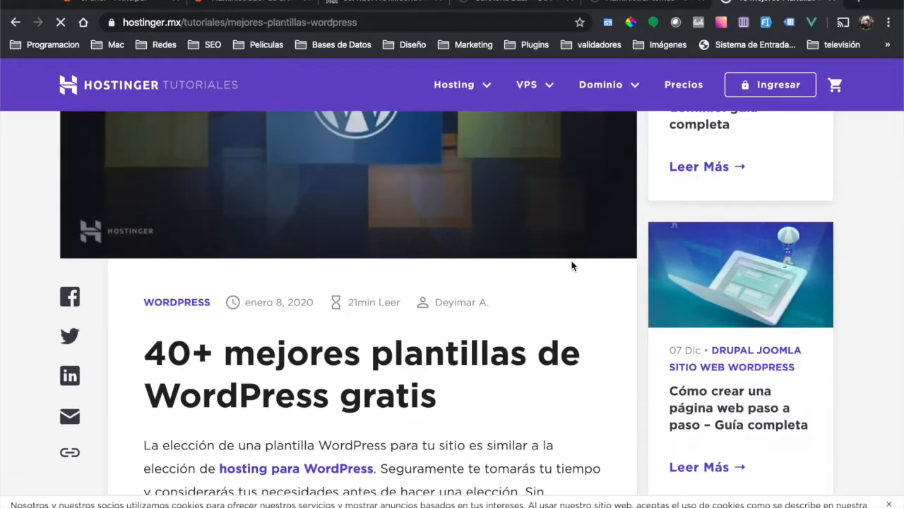
scroll(573, 266, down, 10)
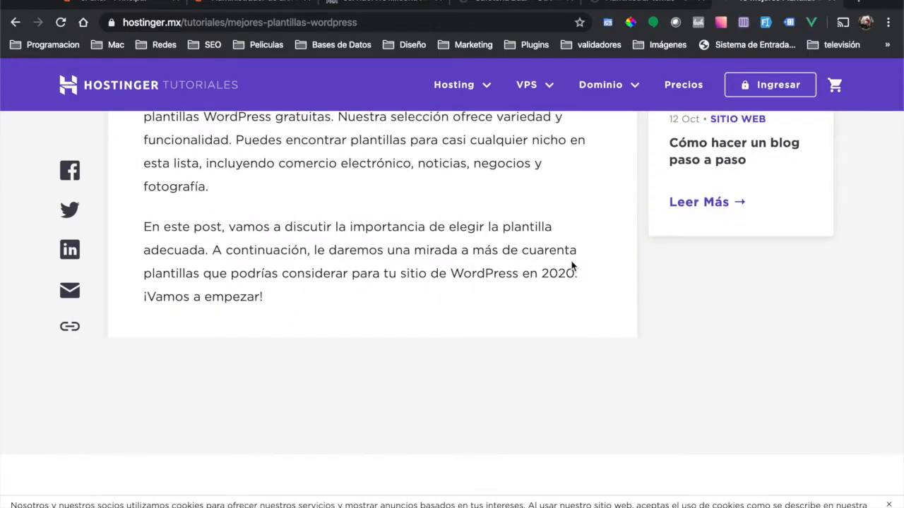
scroll(573, 266, down, 5)
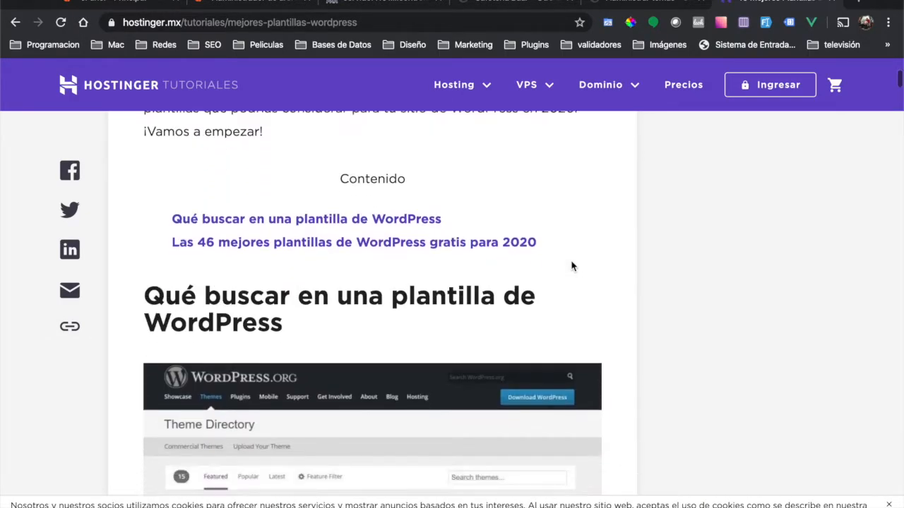
scroll(573, 266, down, 1)
scroll(572, 267, up, 2)
scroll(573, 266, down, 12)
scroll(573, 266, down, 7)
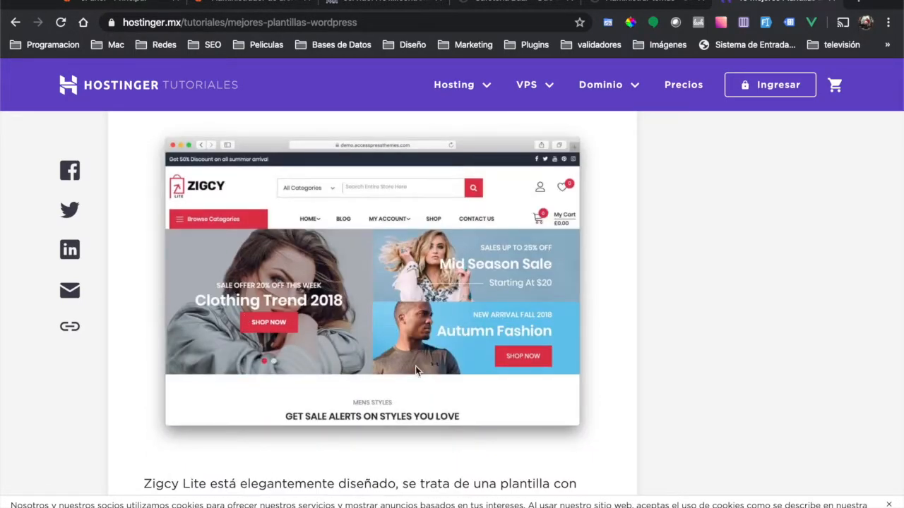
scroll(359, 345, down, 3)
scroll(359, 348, down, 5)
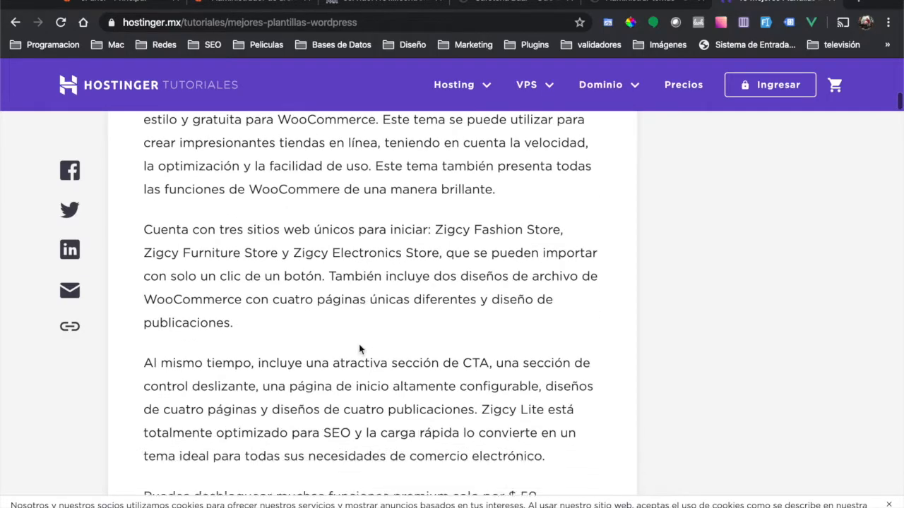
- Follow the article's Zigcy Lite link to the theme's WordPress.org page and download the theme
scroll(218, 200, up, 13)
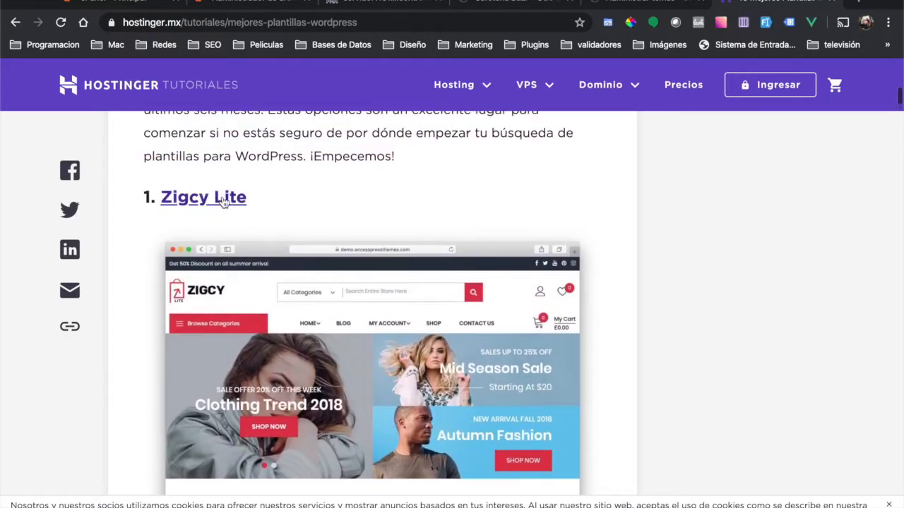
click(221, 198)
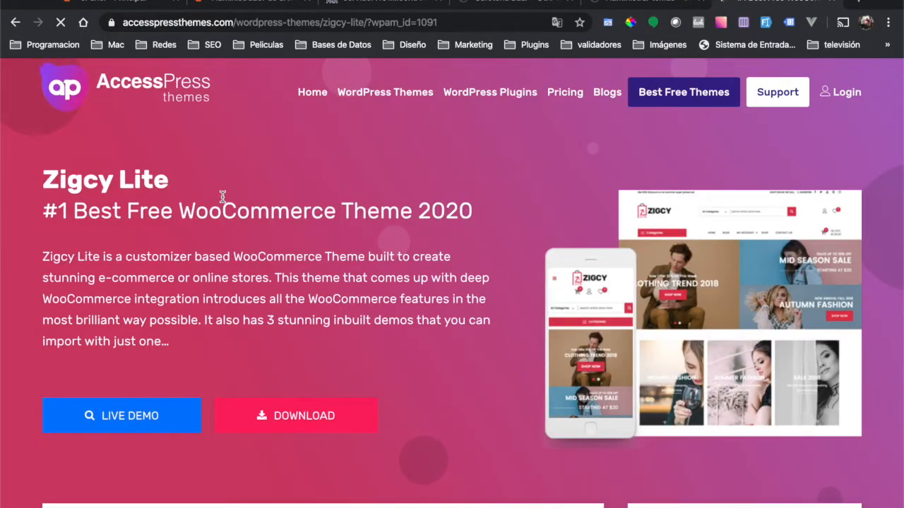
click(285, 416)
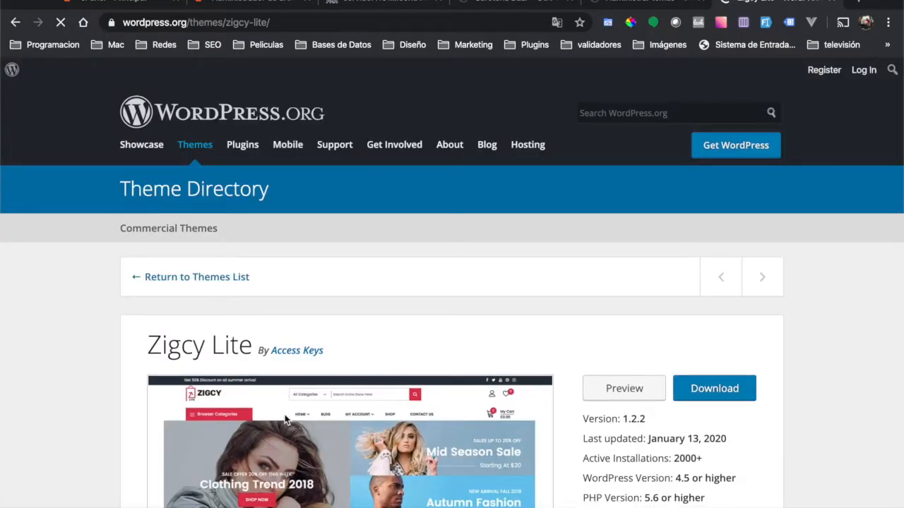
click(741, 389)
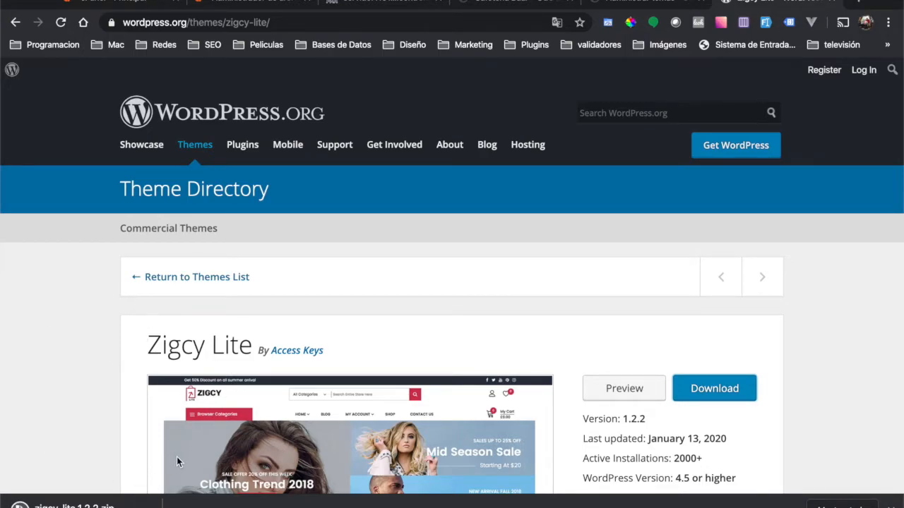
- Open the downloaded theme archive and select zigcy-lite.1.2.2.zip in the Descargas folder
click(159, 504)
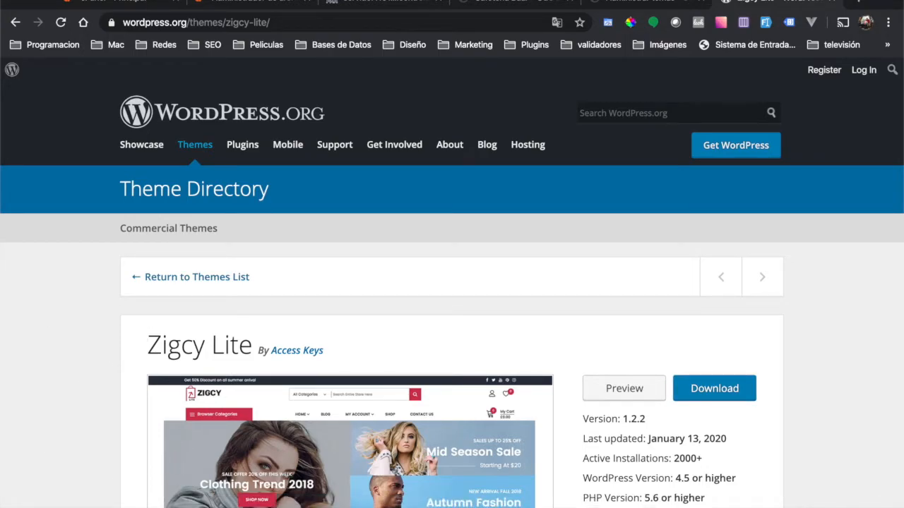
mouse_move(232, 504)
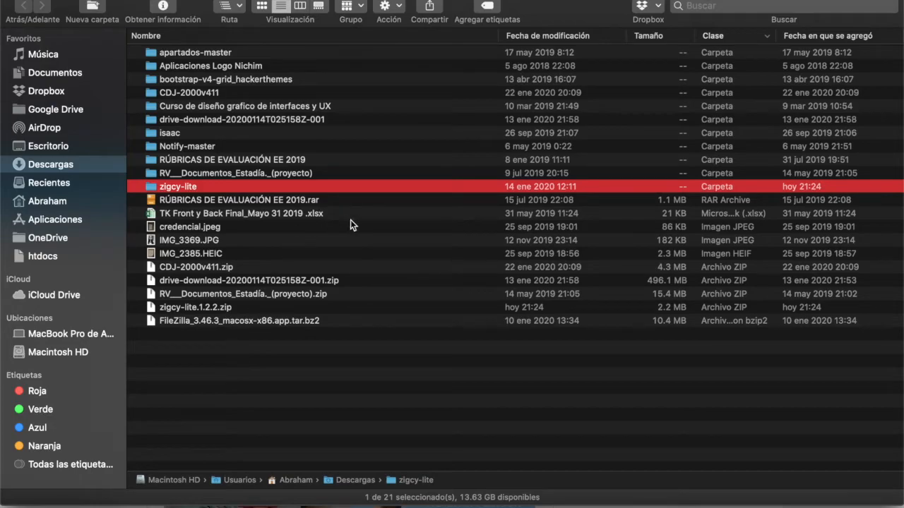
key(Down)
key(Down)
key(Down)
key(Down)
key(Down)
key(Down)
key(Down)
key(Down)
key(Down)
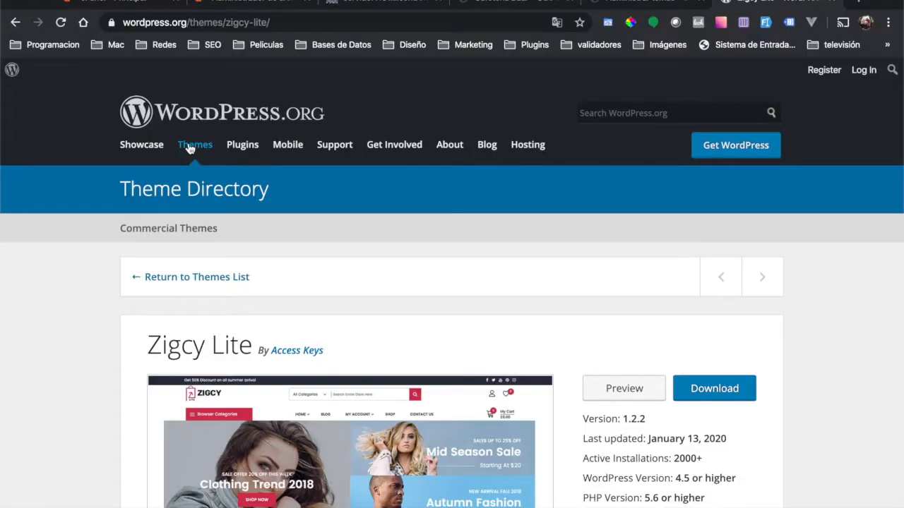
- Upload zigcy-lite.1.2.2.zip to public_html/wp-content/themes through the cPanel file manager and return to that folder
click(238, 2)
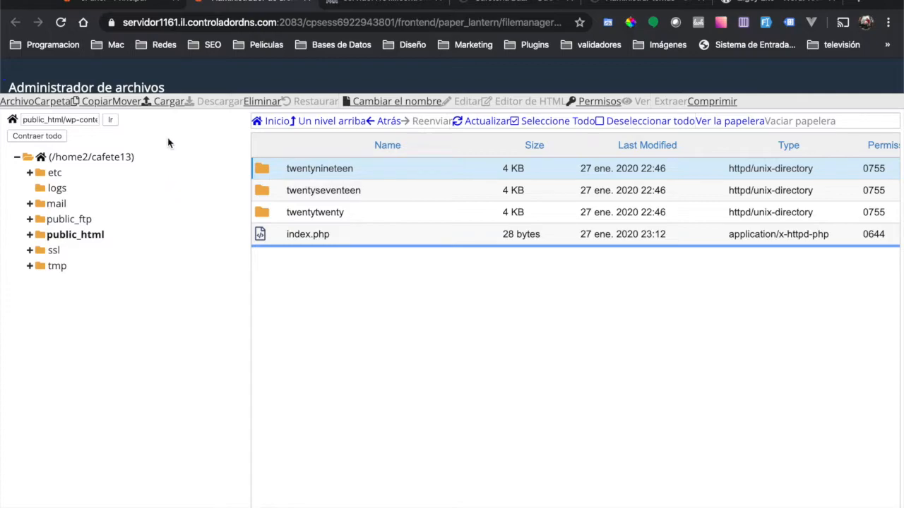
click(165, 102)
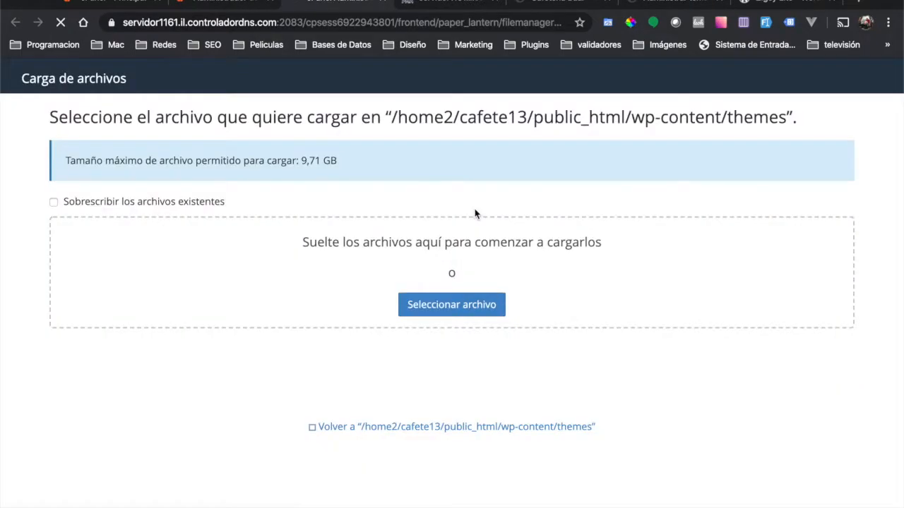
key(super+Tab)
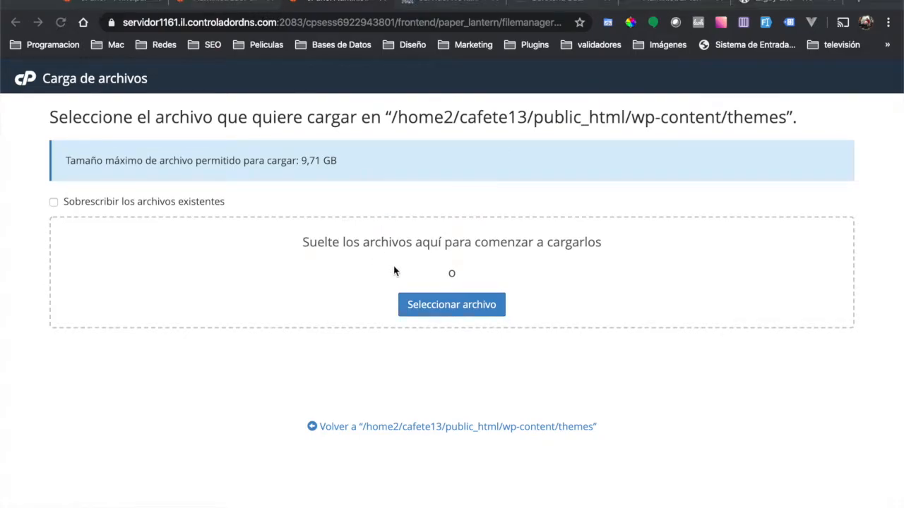
drag(264, 308, 484, 313)
key(super+Tab)
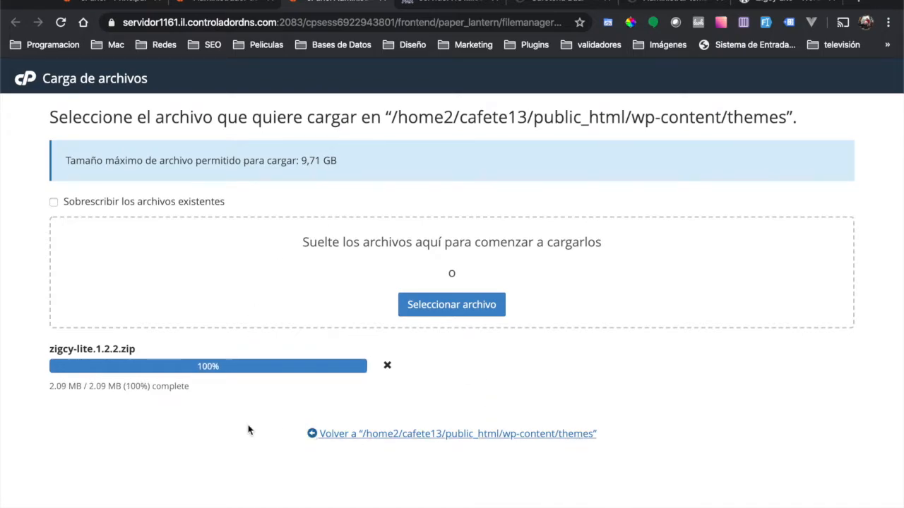
click(555, 434)
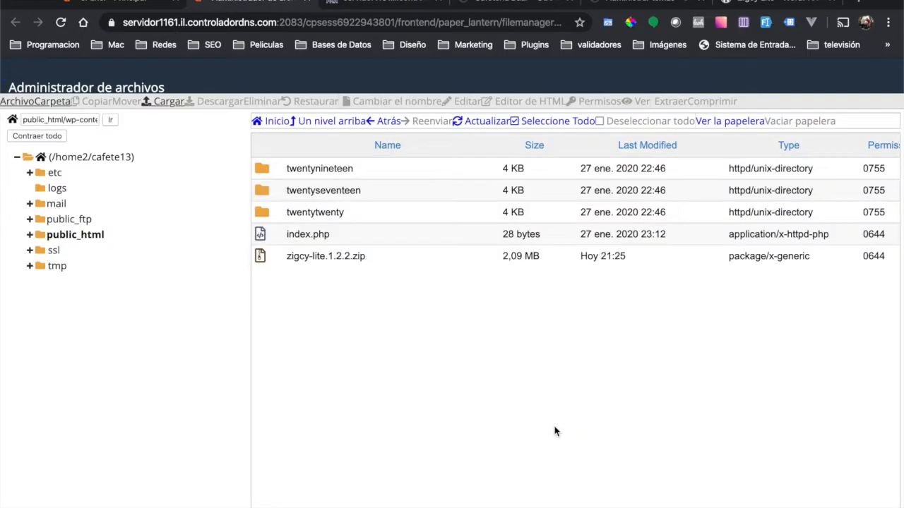
- Extract zigcy-lite.1.2.2.zip into public_html/wp-content/themes and refresh the folder listing
click(323, 256)
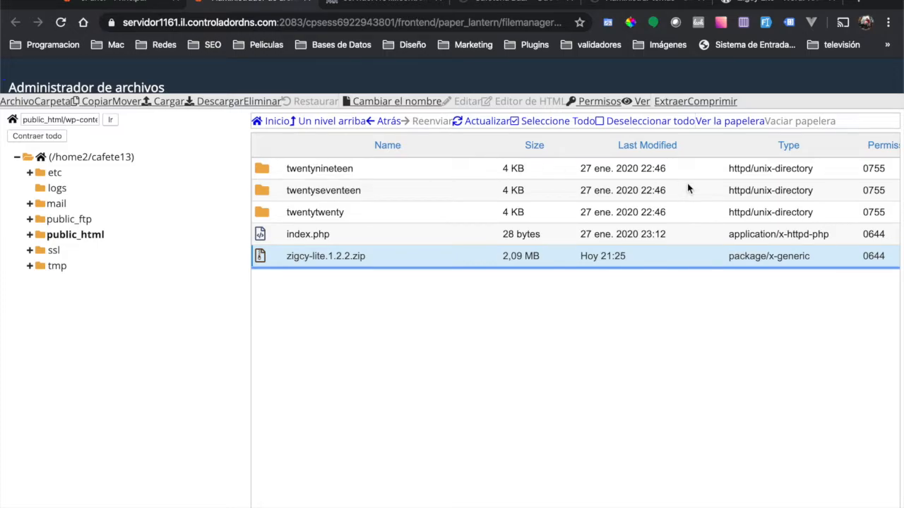
click(670, 102)
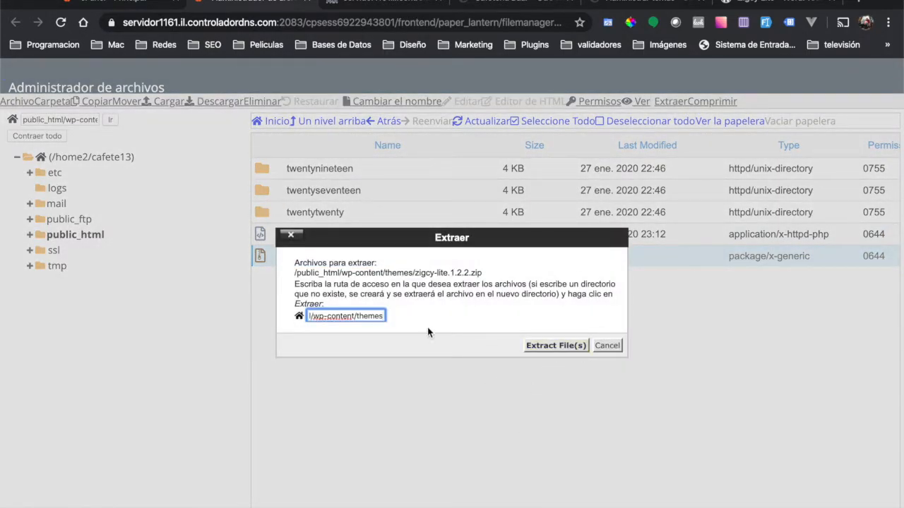
click(561, 346)
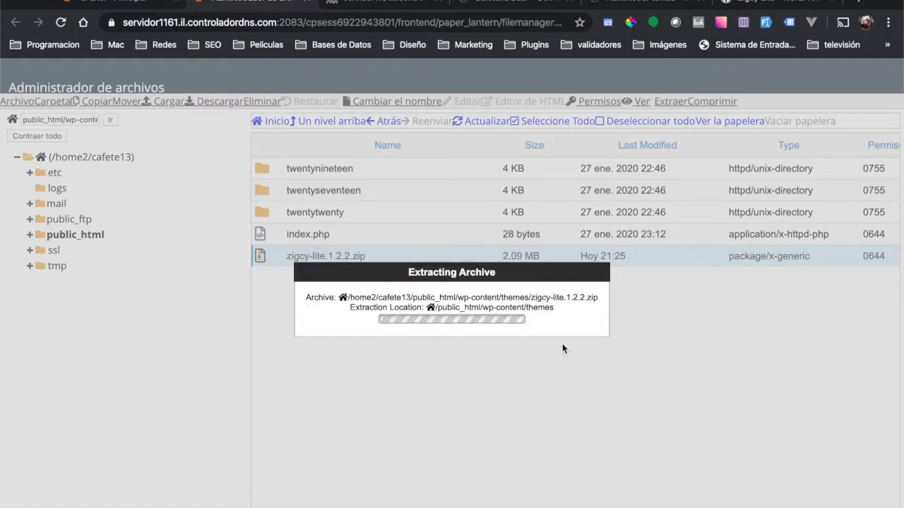
click(686, 437)
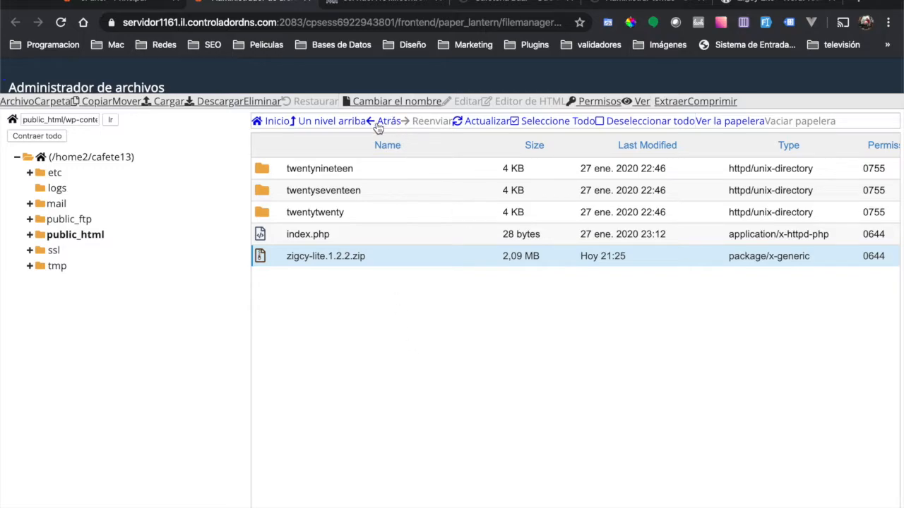
click(485, 121)
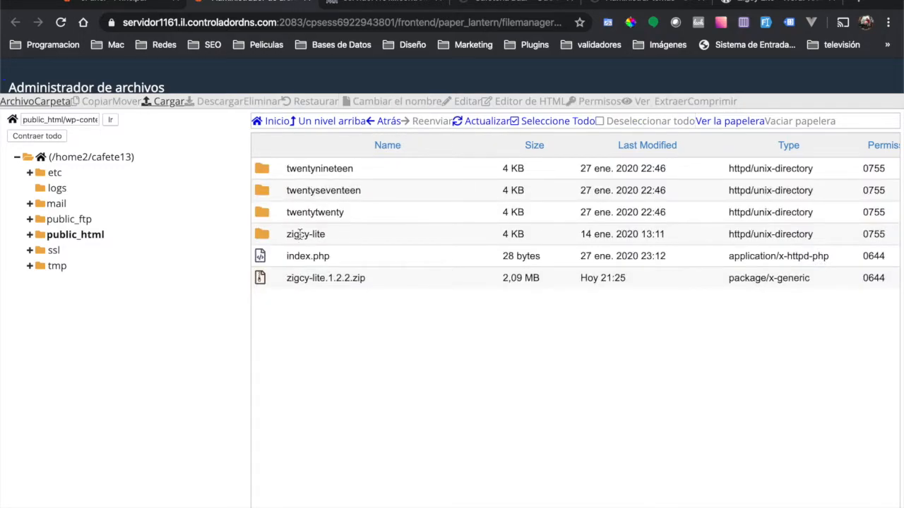
- Permanently delete zigcy-lite.1.2.2.zip from the themes folder, bypassing the trash
click(297, 234)
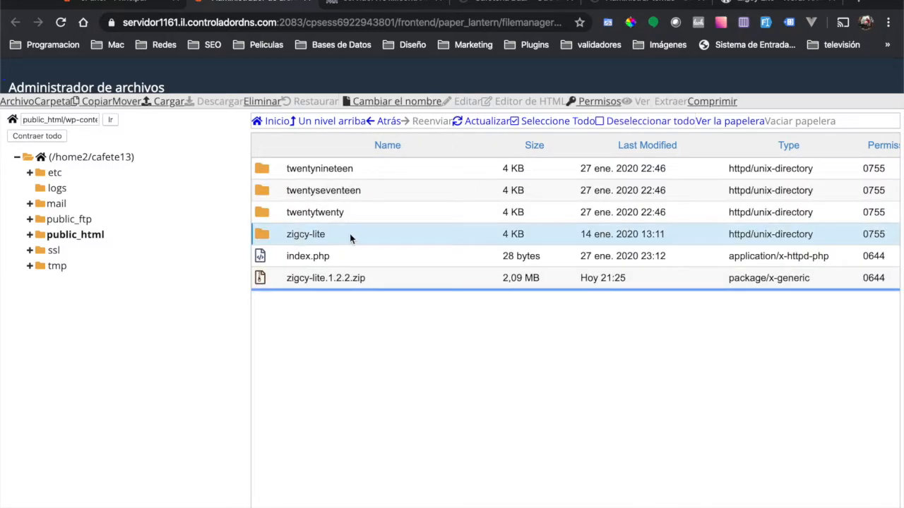
click(345, 278)
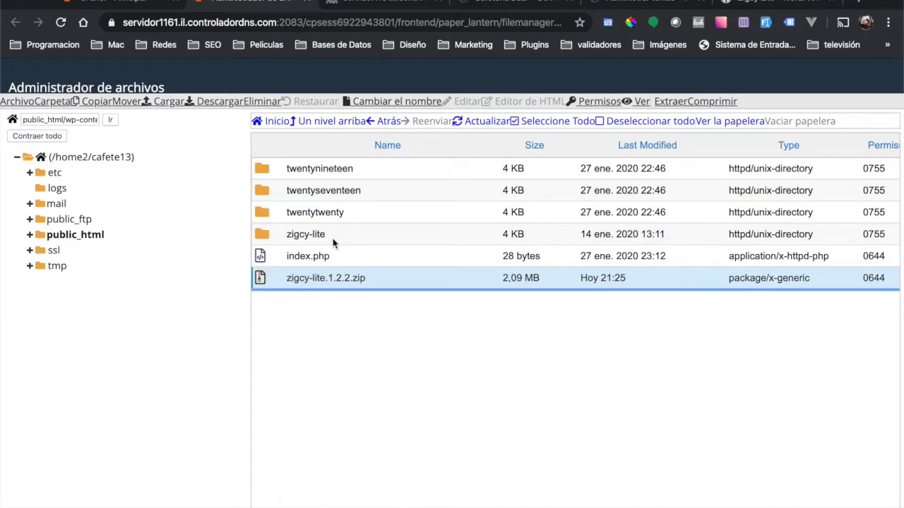
click(266, 102)
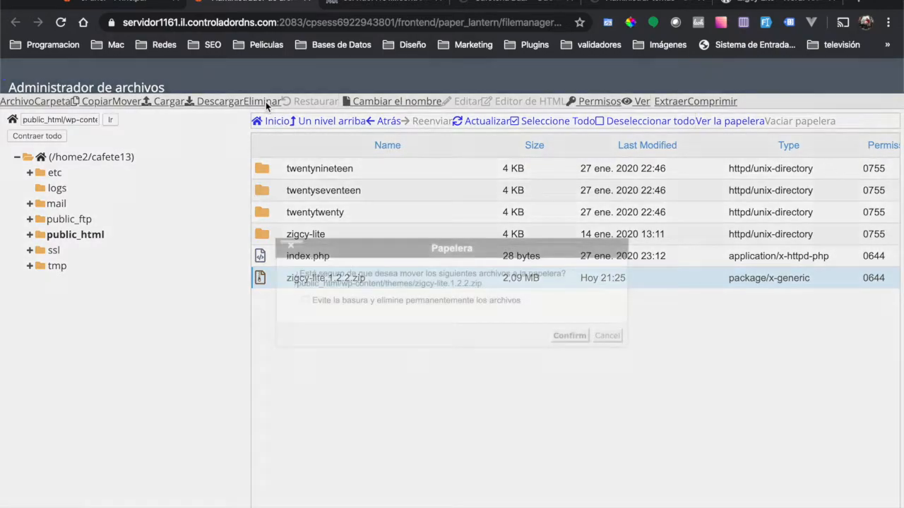
click(488, 297)
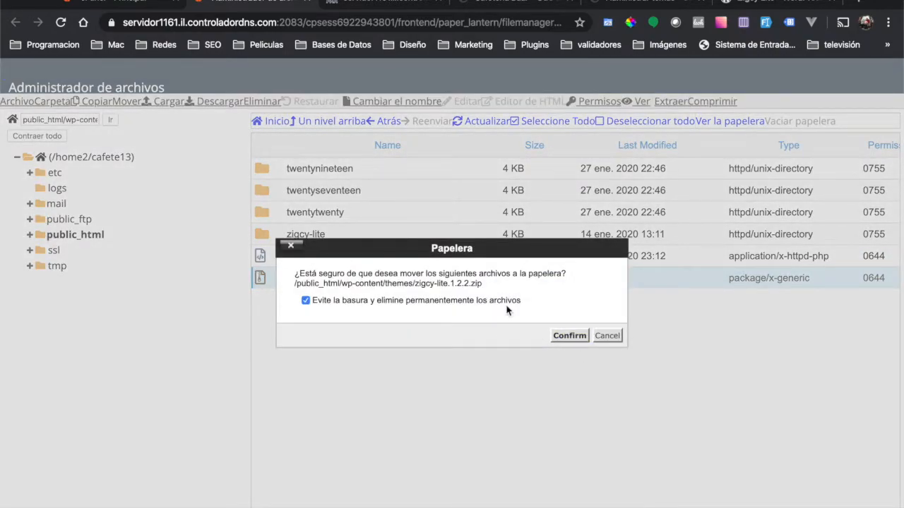
click(568, 336)
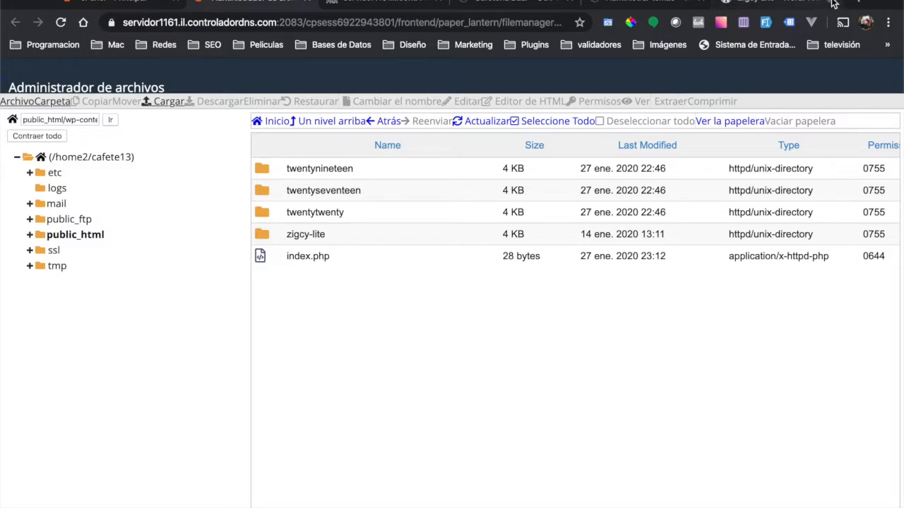
- Return to the WordPress themes administration and activate the Zigcy Lite theme
click(750, 3)
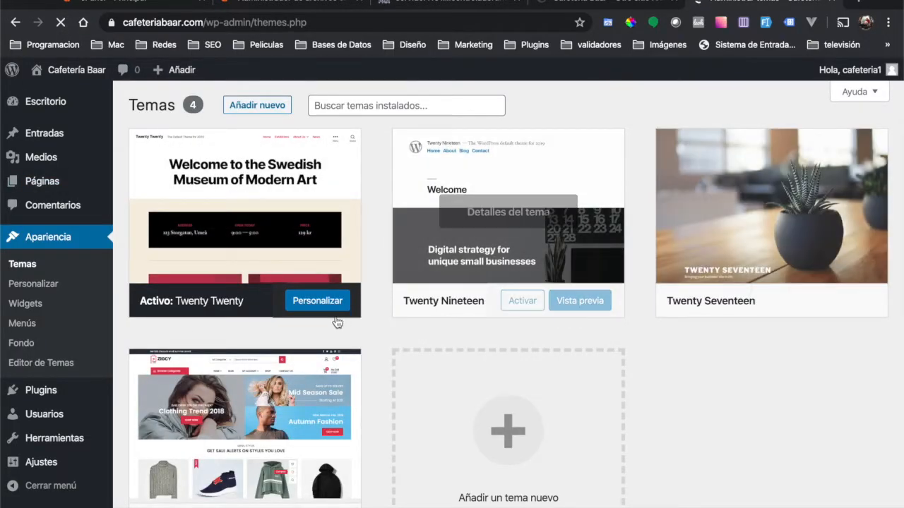
scroll(327, 389, down, 3)
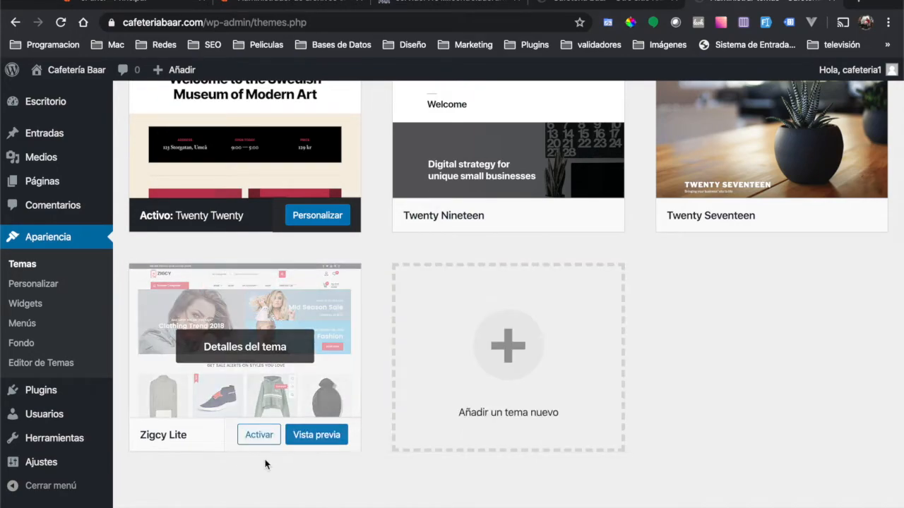
click(271, 441)
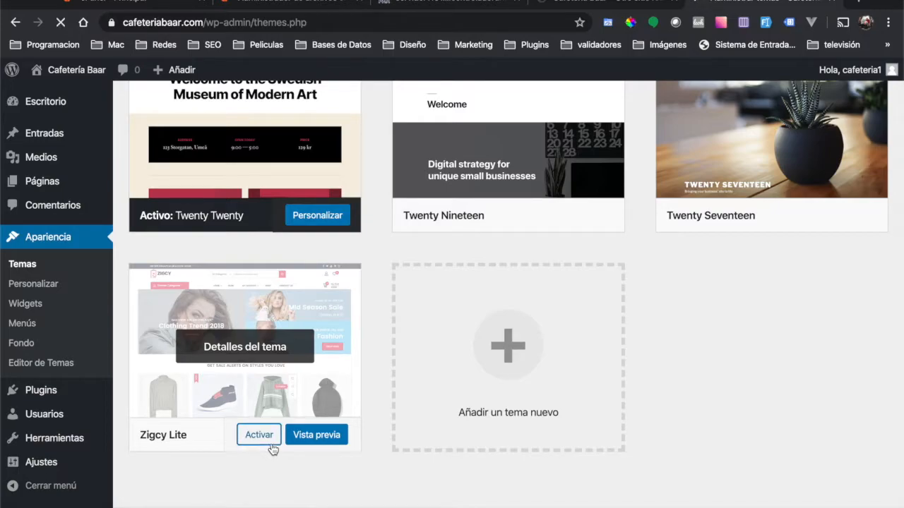
scroll(273, 449, down, 6)
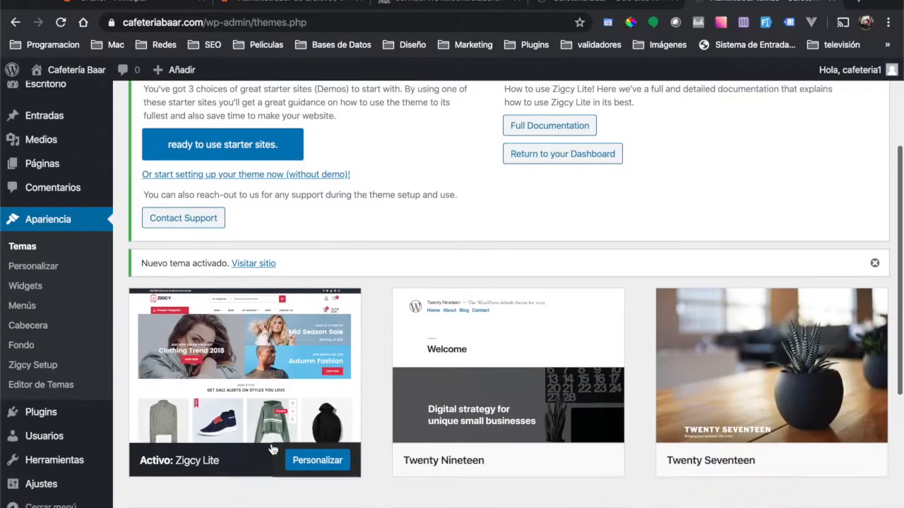
scroll(274, 449, up, 4)
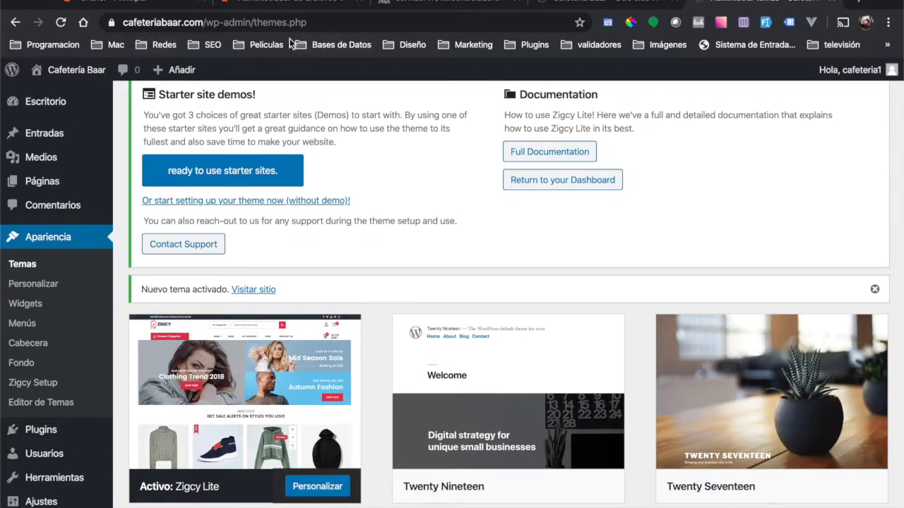
- Reload the Cafetería Baar home page and examine its header, post, sidebar and footer under the Zigcy Lite theme
click(611, 4)
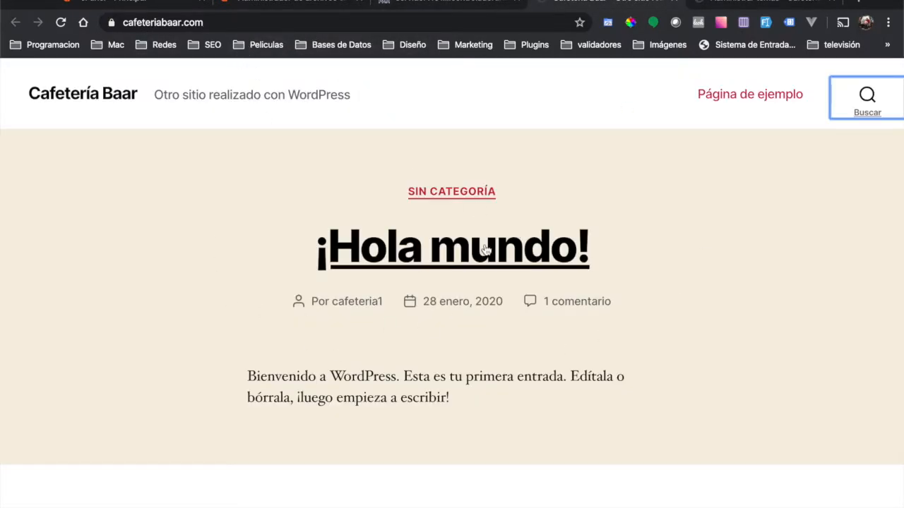
click(61, 24)
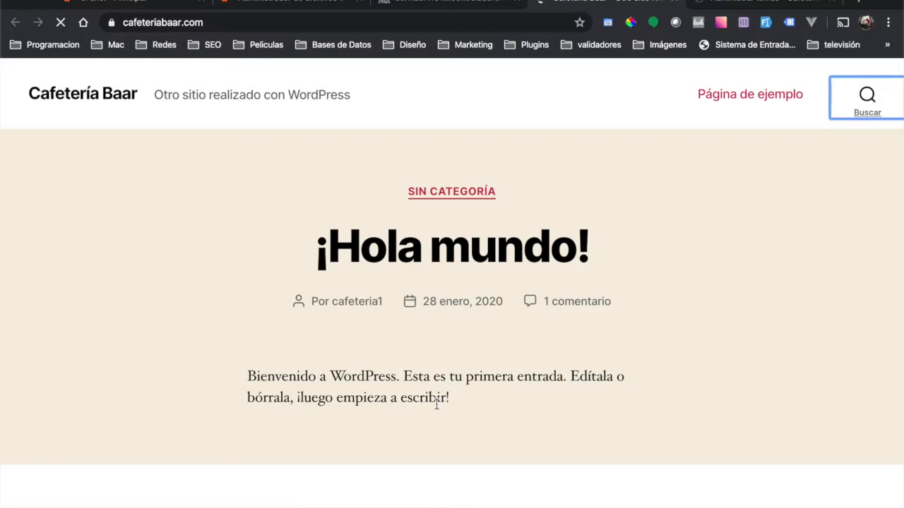
scroll(426, 296, down, 3)
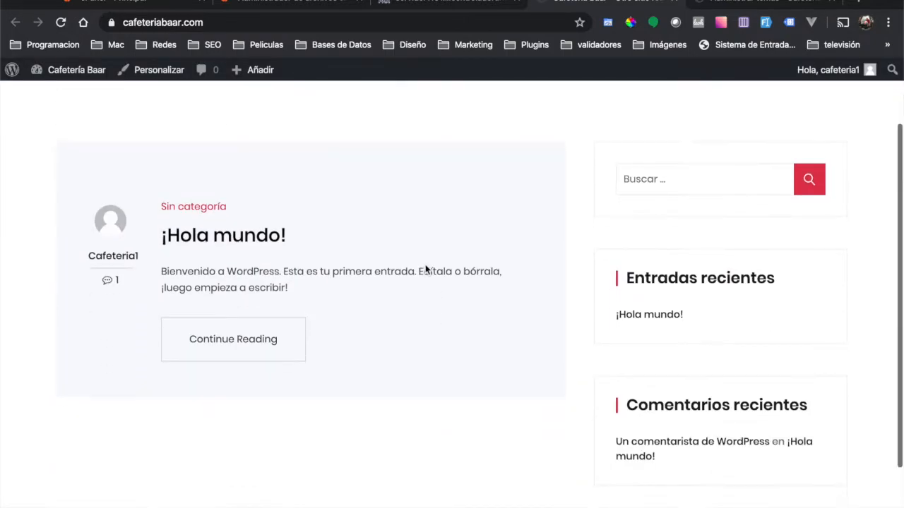
scroll(425, 269, up, 3)
scroll(425, 269, down, 2)
scroll(425, 269, up, 2)
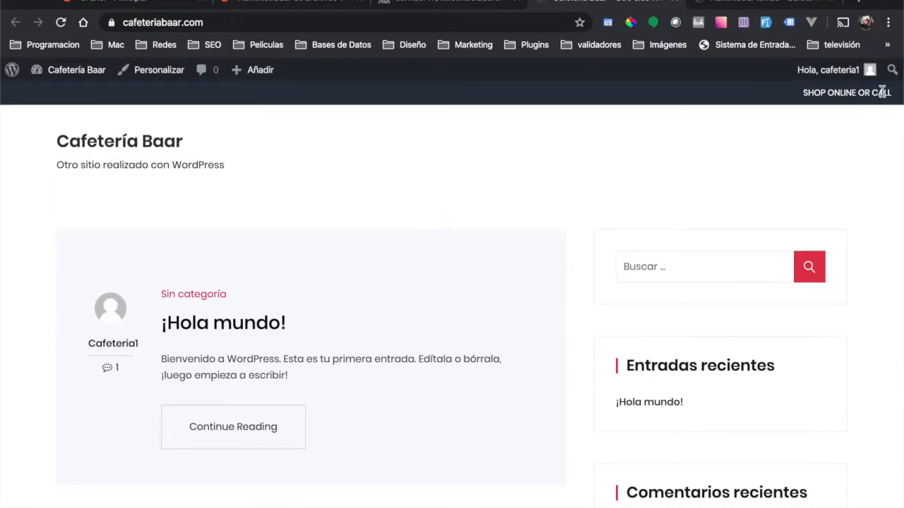
scroll(227, 146, down, 3)
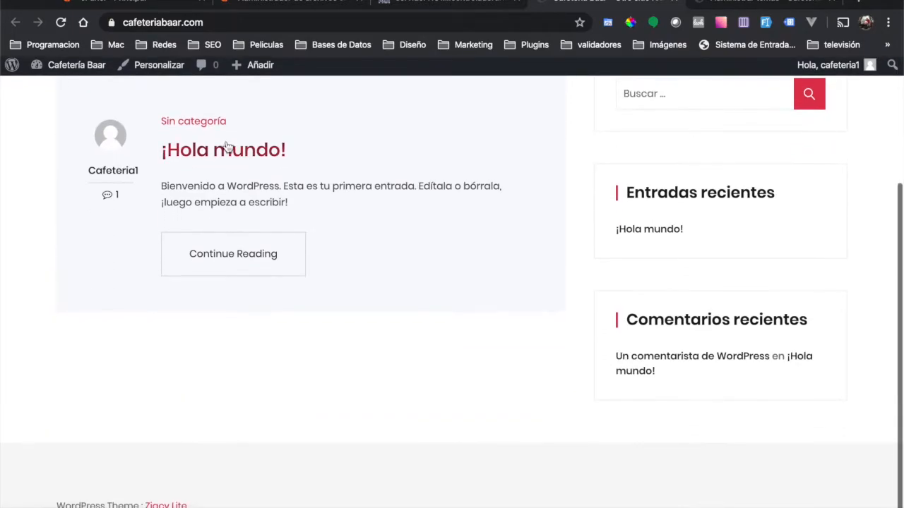
scroll(506, 419, up, 2)
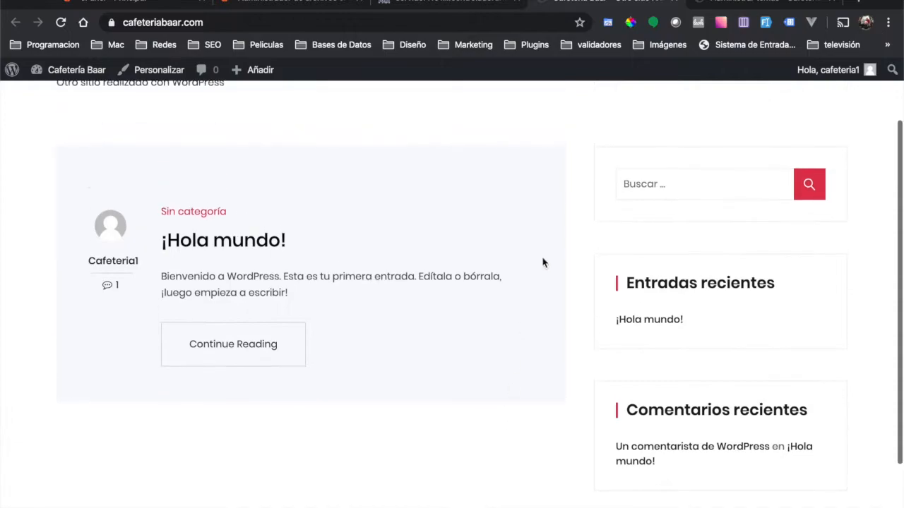
scroll(576, 318, up, 2)
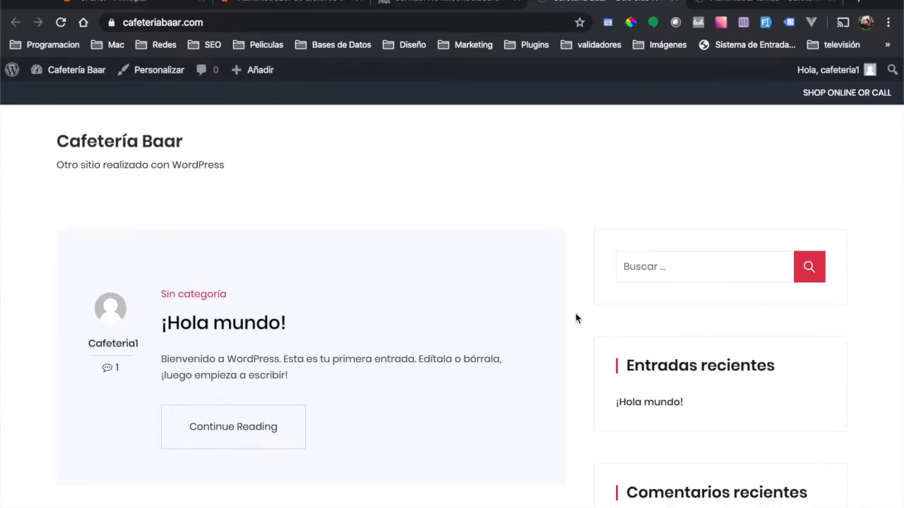
scroll(575, 318, down, 3)
scroll(575, 318, up, 3)
scroll(753, 133, down, 3)
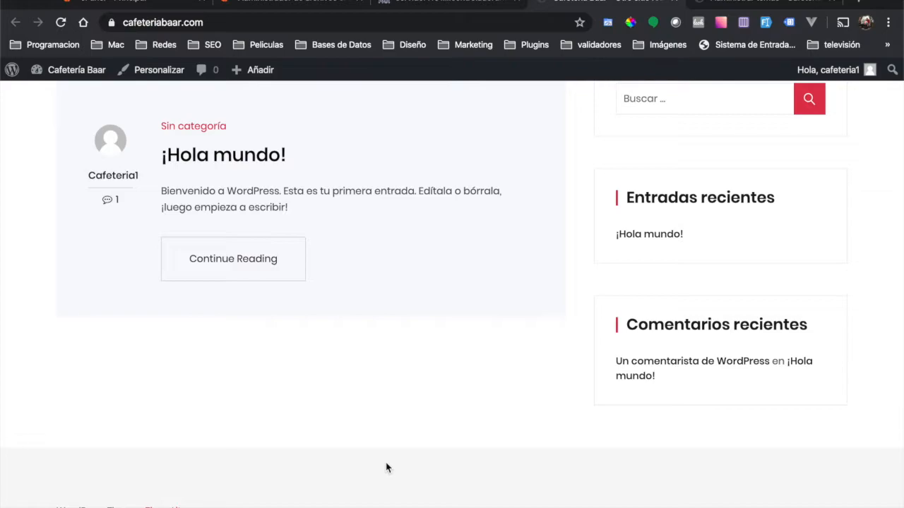
scroll(387, 468, up, 3)
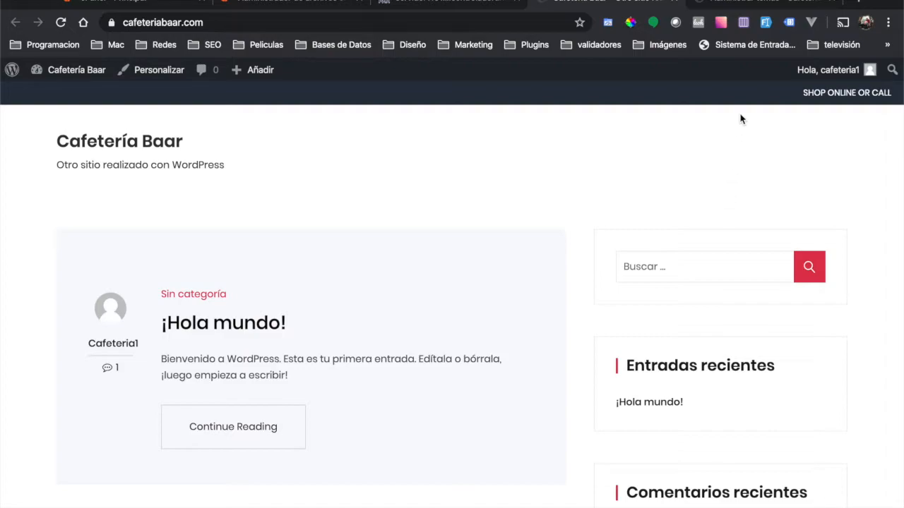
- Reactivate the Twenty Twenty theme and reload the Cafetería Baar home page to check it
click(754, 3)
scroll(363, 254, down, 5)
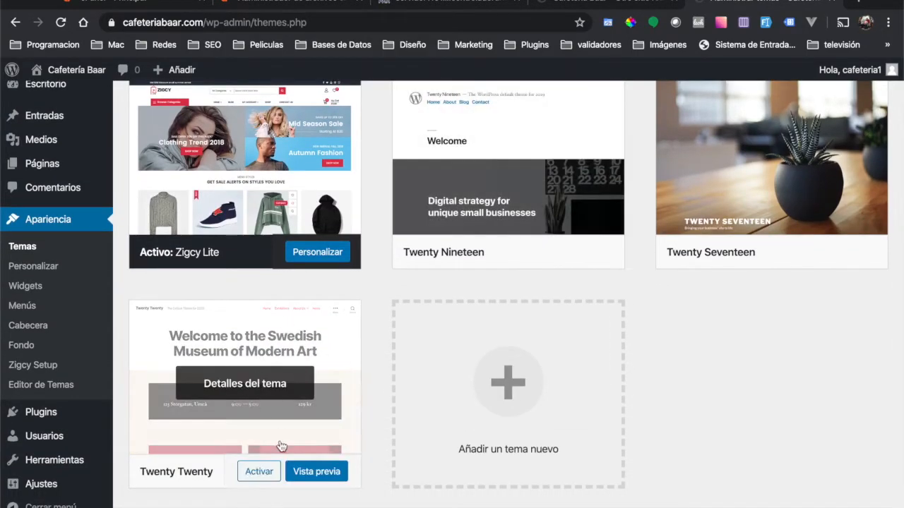
click(256, 471)
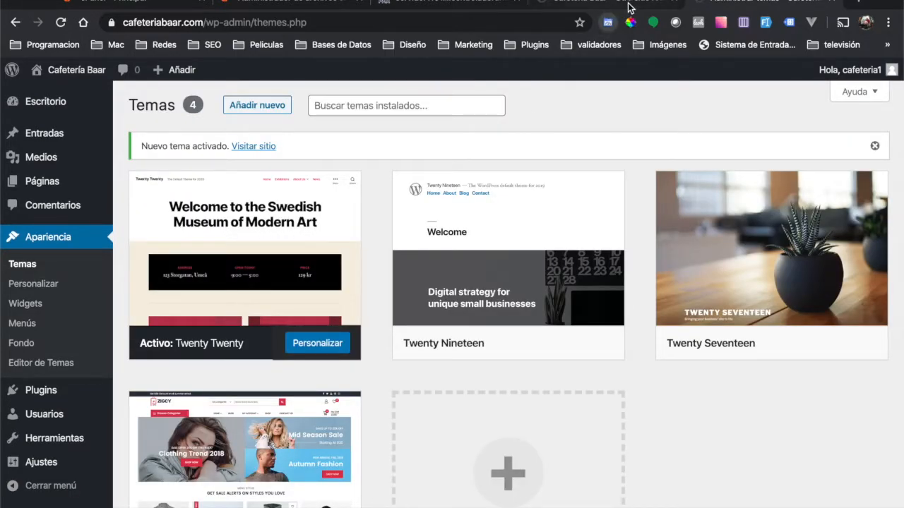
click(625, 5)
click(60, 22)
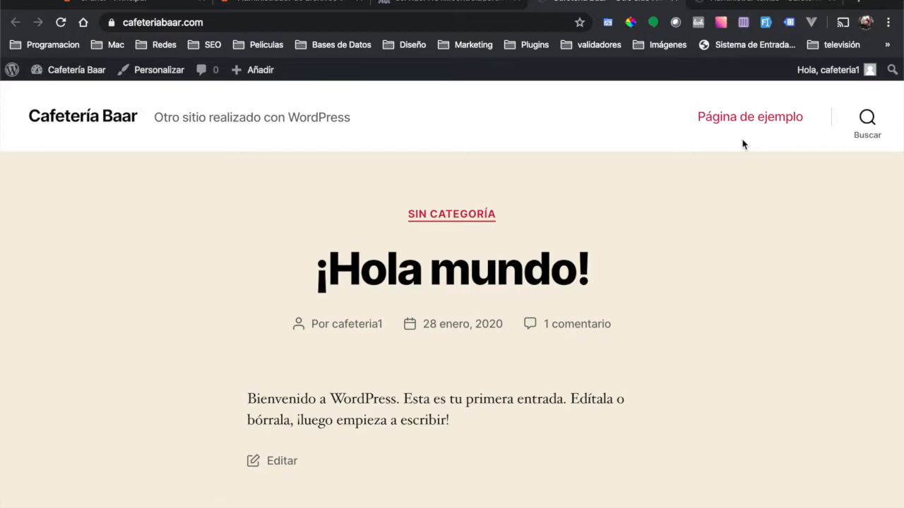
- View the Twenty Twenty theme's details in the themes administration and close them
click(775, 4)
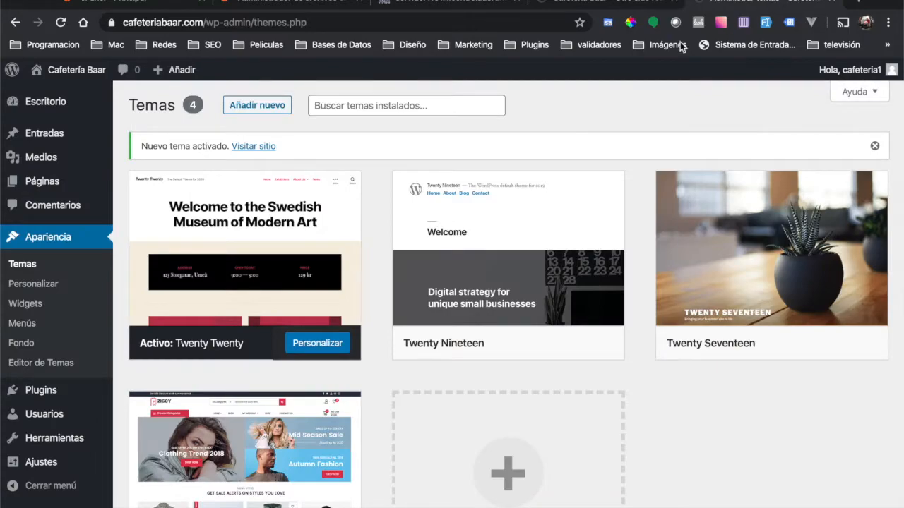
click(329, 302)
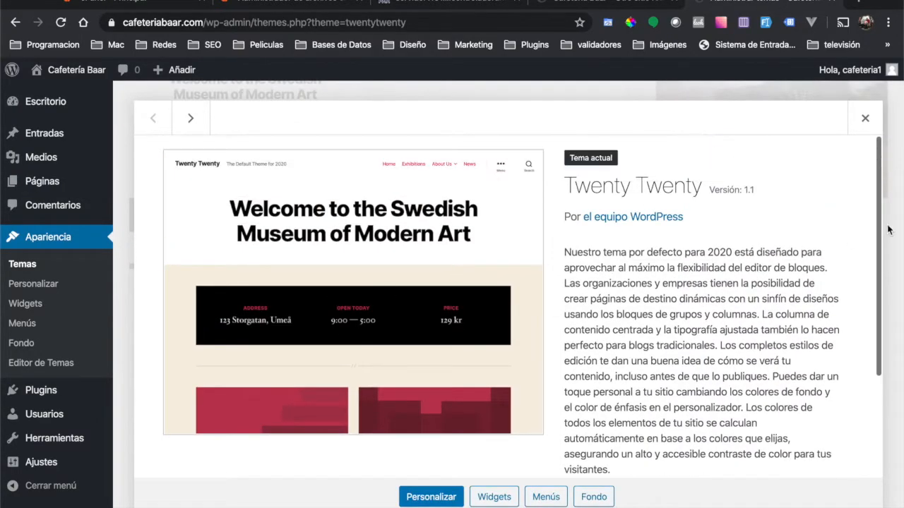
click(871, 116)
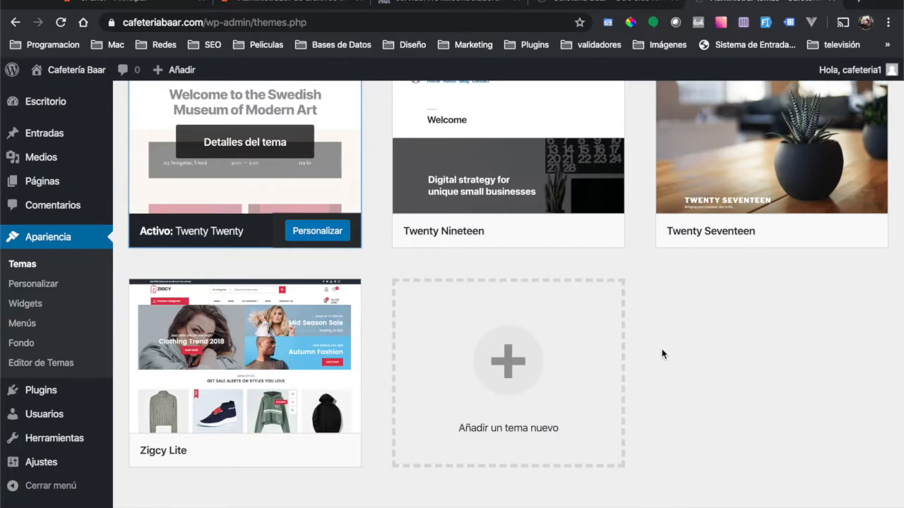
- Open the page for adding new themes and browse the featured themes down to Hello Elementor
scroll(662, 354, up, 3)
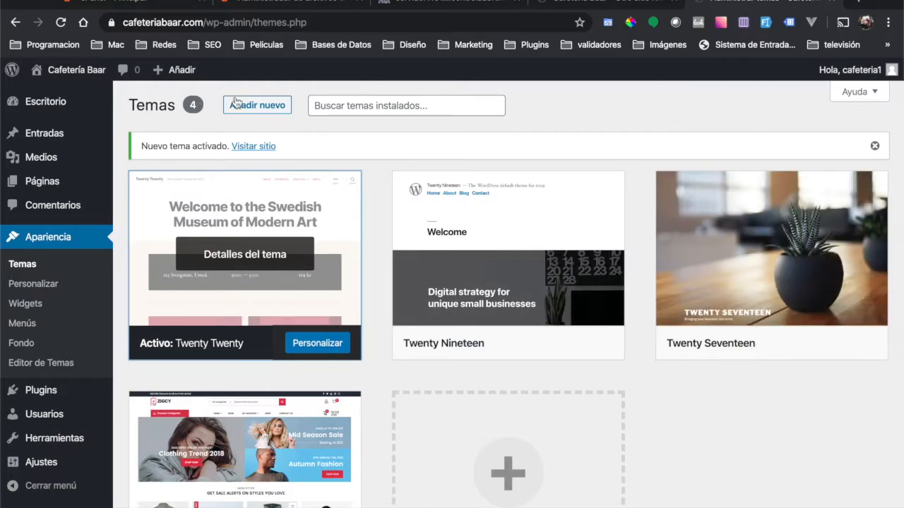
click(258, 108)
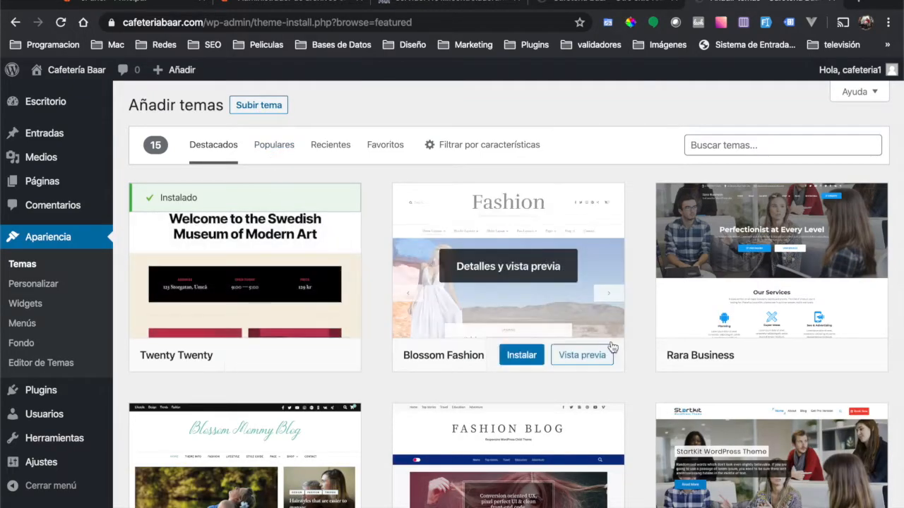
mouse_move(449, 252)
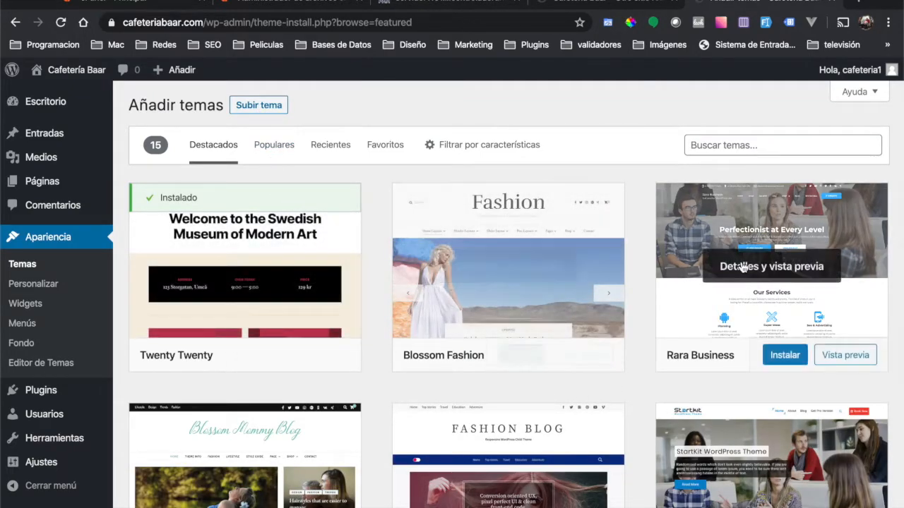
scroll(741, 265, down, 3)
scroll(742, 265, down, 2)
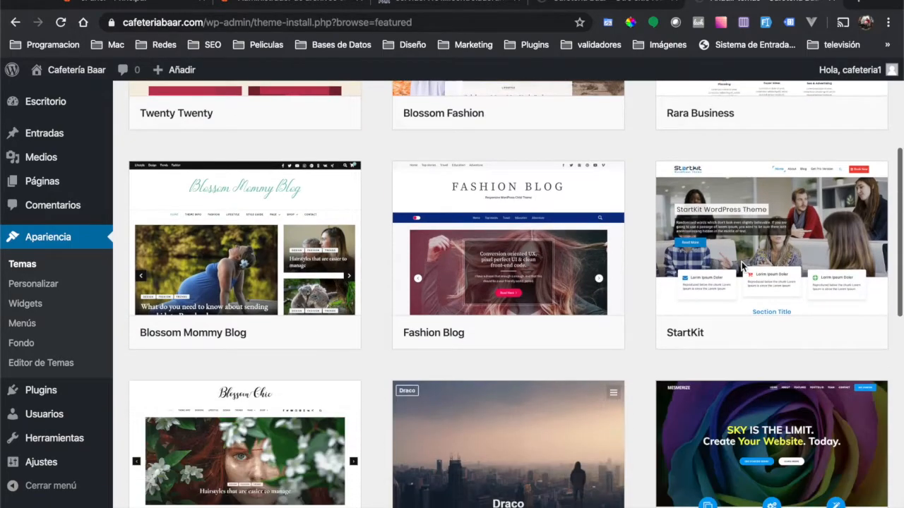
scroll(742, 266, down, 3)
scroll(742, 266, down, 4)
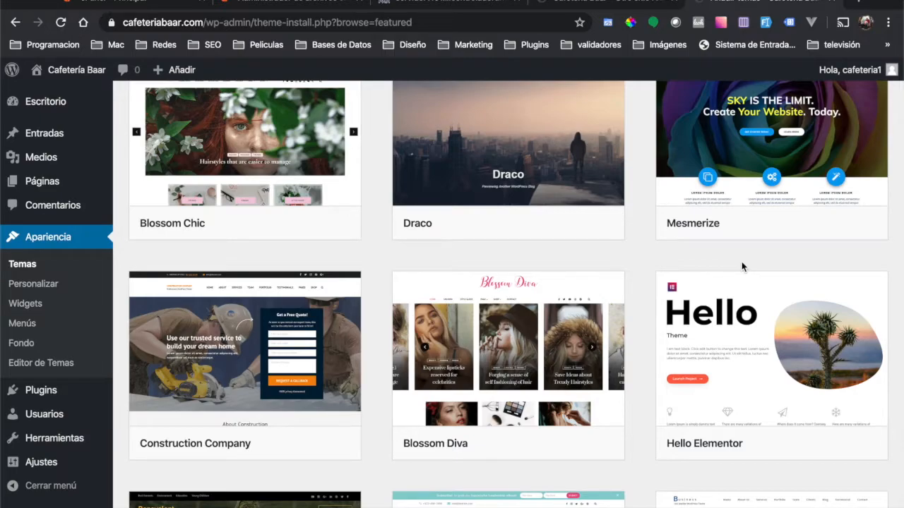
- Install the Blossom Diva theme from the featured themes and activate it on the site
scroll(741, 267, down, 5)
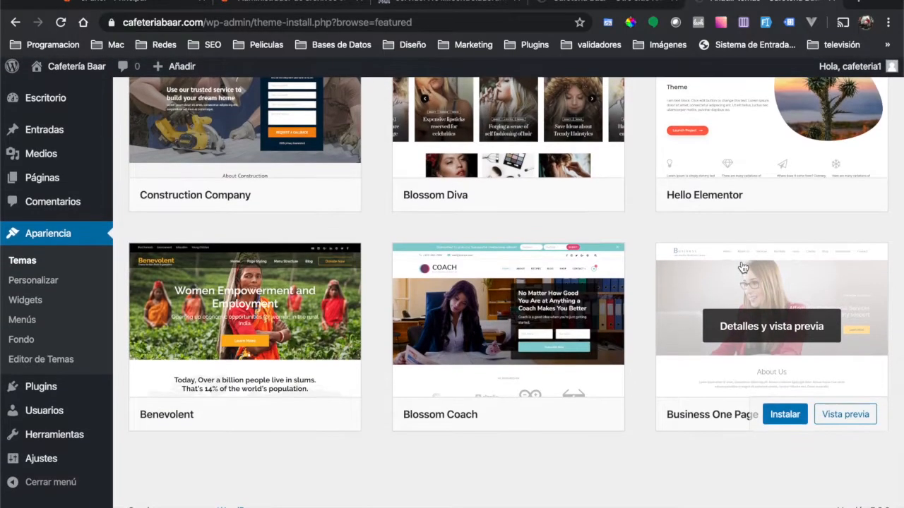
scroll(564, 177, up, 5)
scroll(565, 177, up, 8)
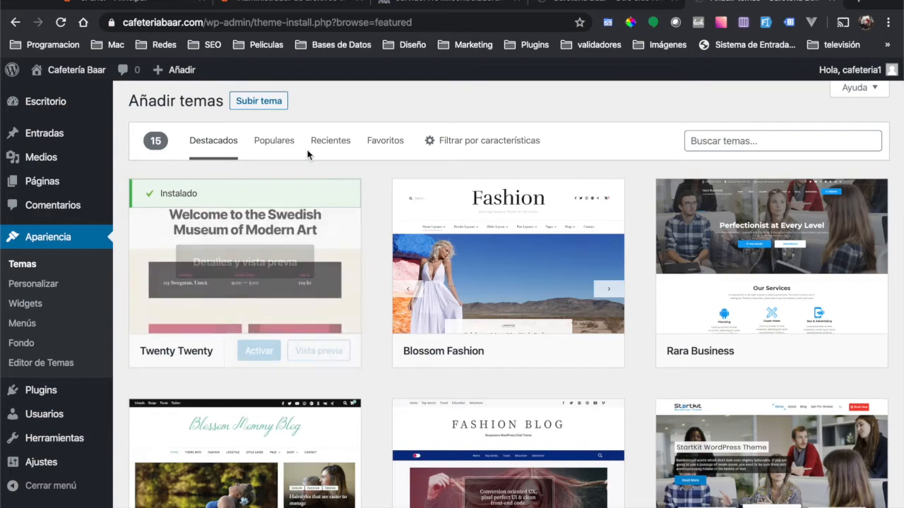
scroll(541, 297, down, 2)
scroll(542, 287, down, 2)
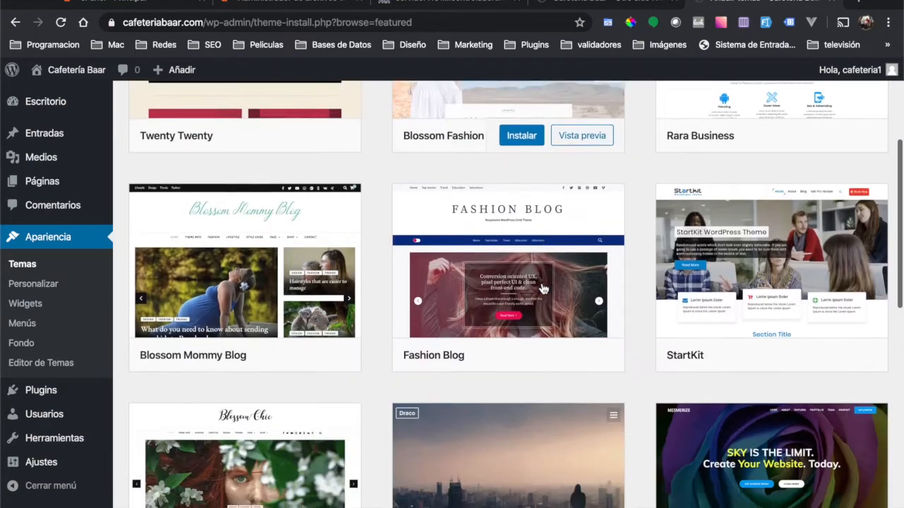
scroll(541, 286, down, 2)
scroll(541, 283, down, 4)
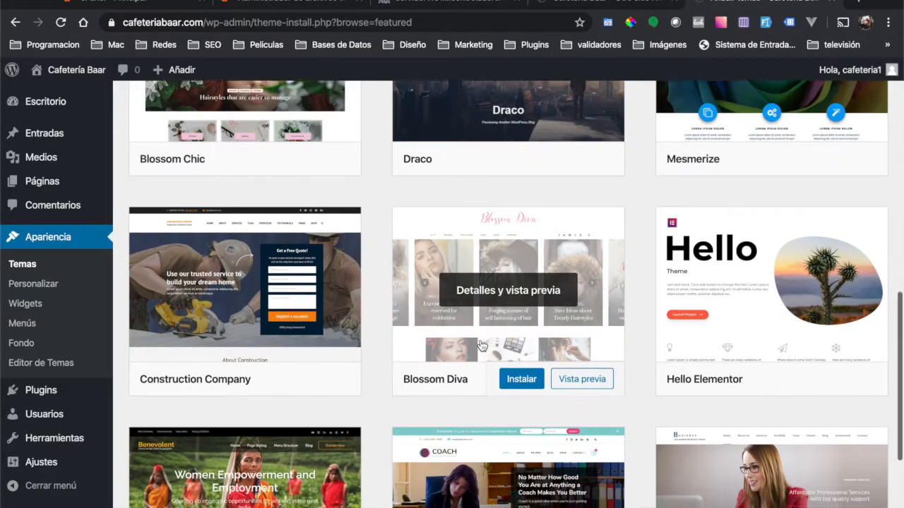
scroll(526, 364, down, 1)
click(522, 350)
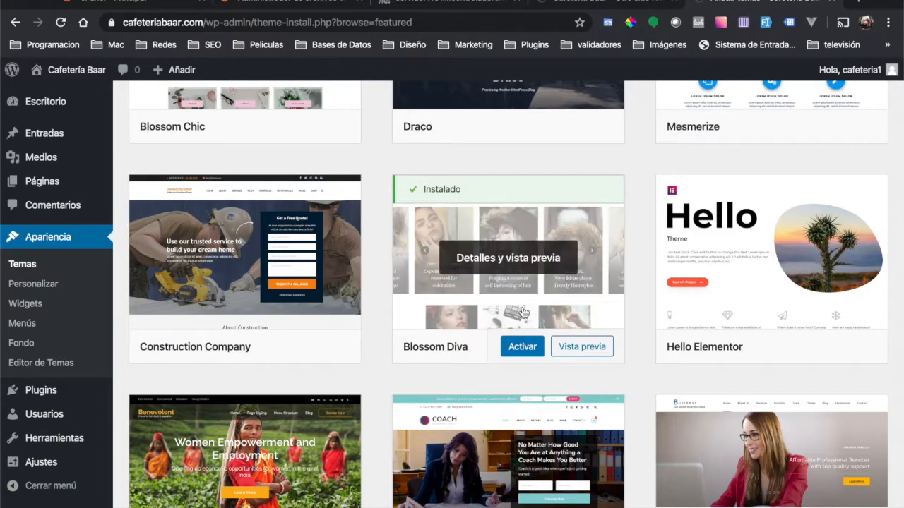
click(523, 351)
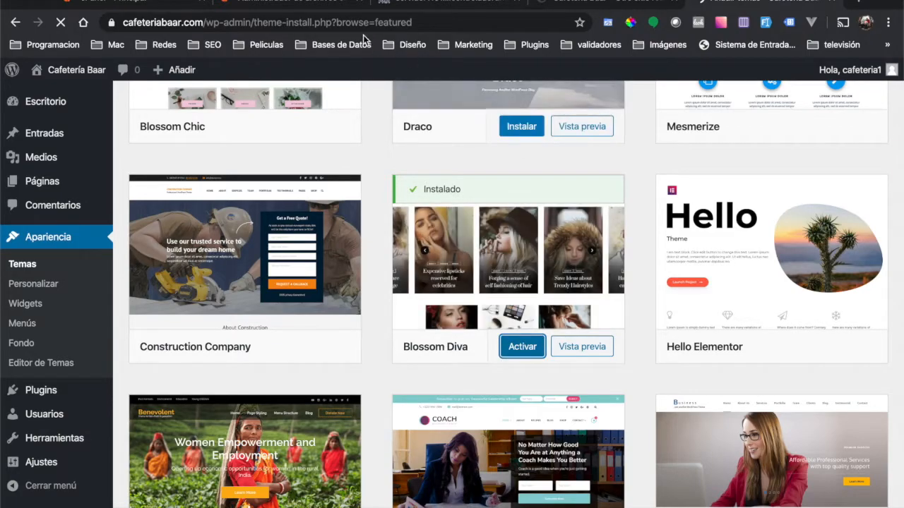
- Switch to the cPanel file manager, reload it and open public_html/wp-content/themes to check the theme folders
click(314, 5)
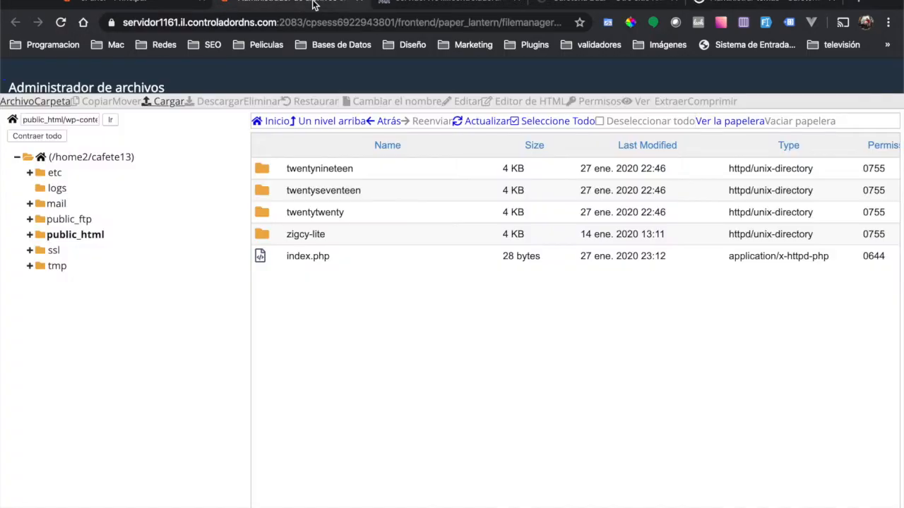
click(60, 23)
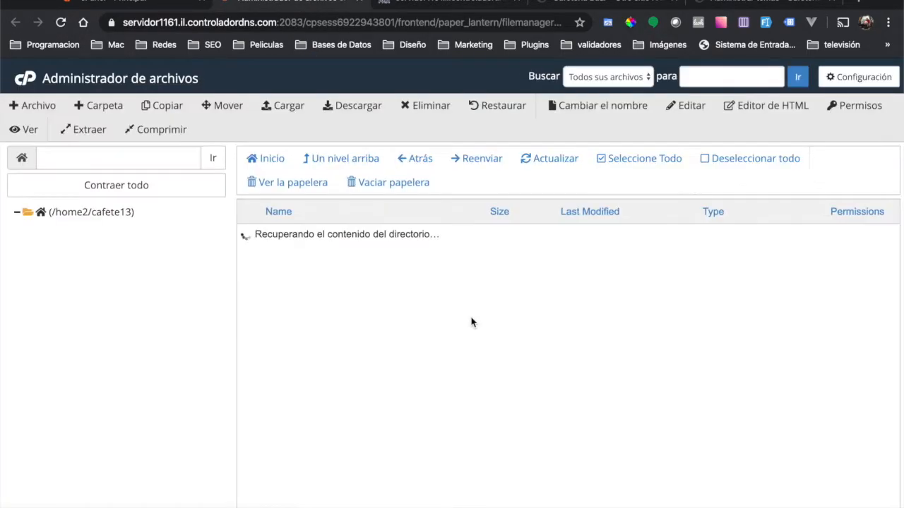
double_click(329, 325)
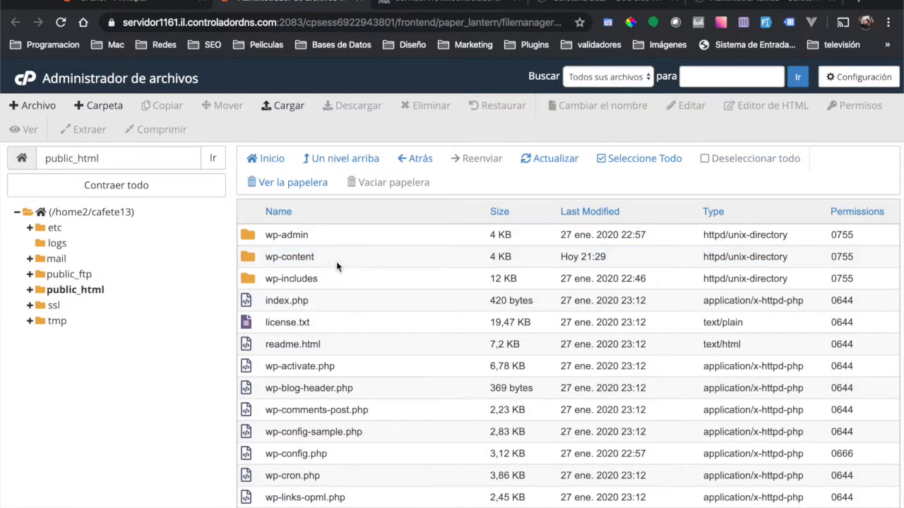
double_click(336, 262)
double_click(316, 281)
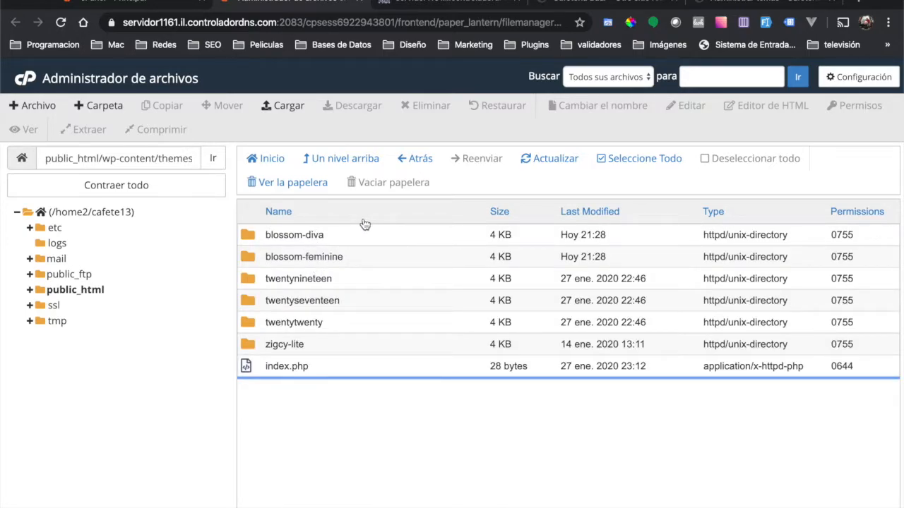
- Reload the Cafetería Baar home page and examine its header, post slider and sidebar under the Blossom Diva theme
click(744, 9)
scroll(478, 262, down, 3)
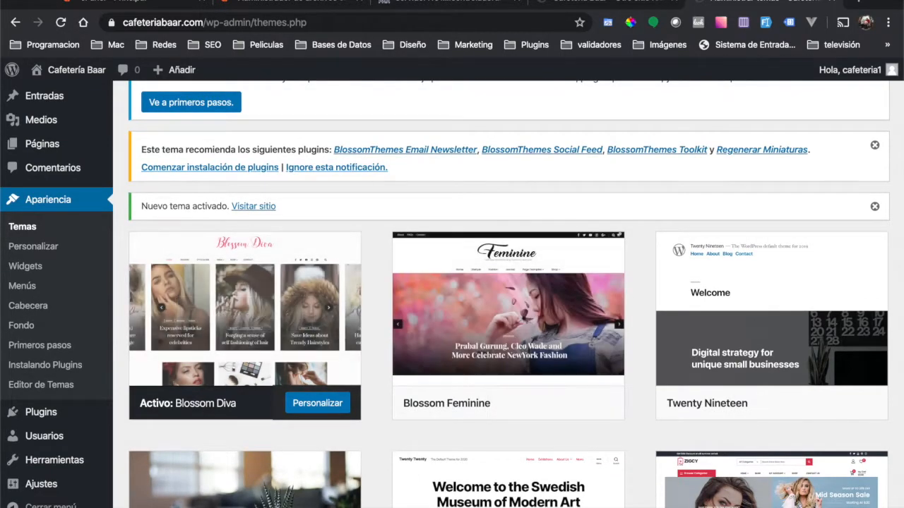
click(611, 4)
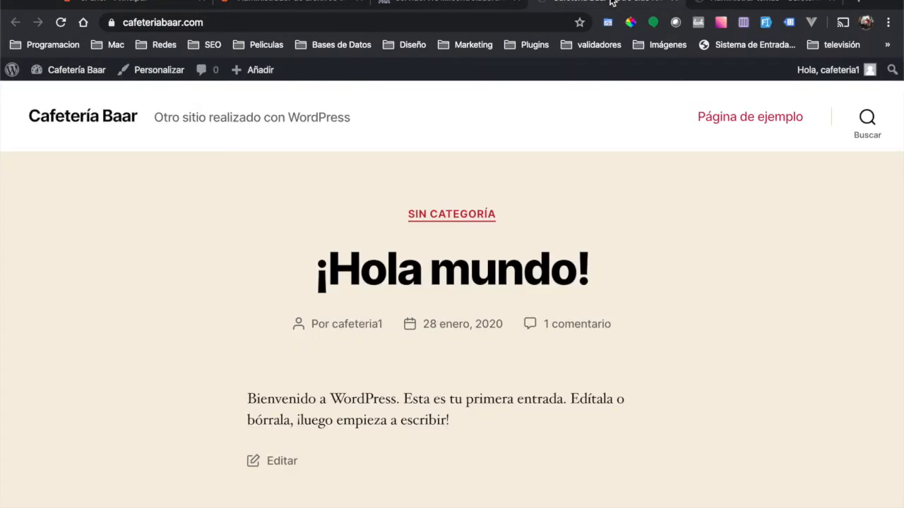
click(61, 25)
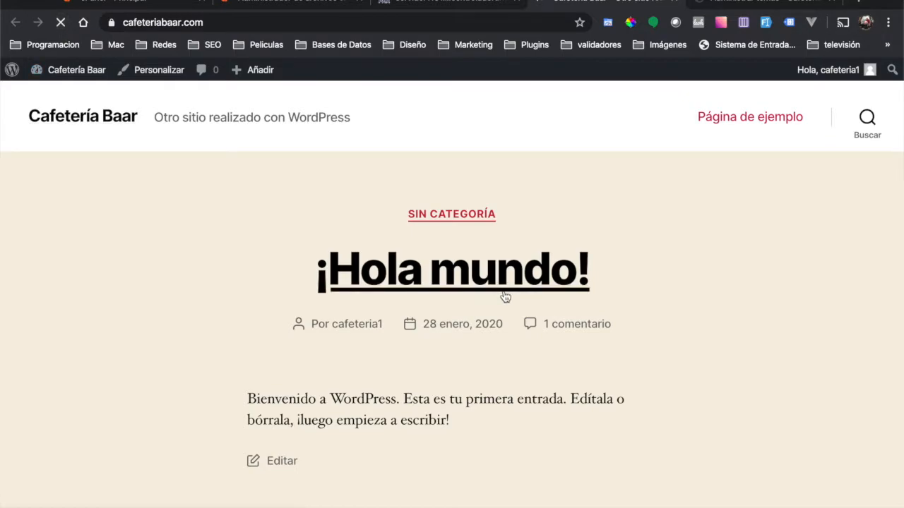
scroll(506, 297, down, 10)
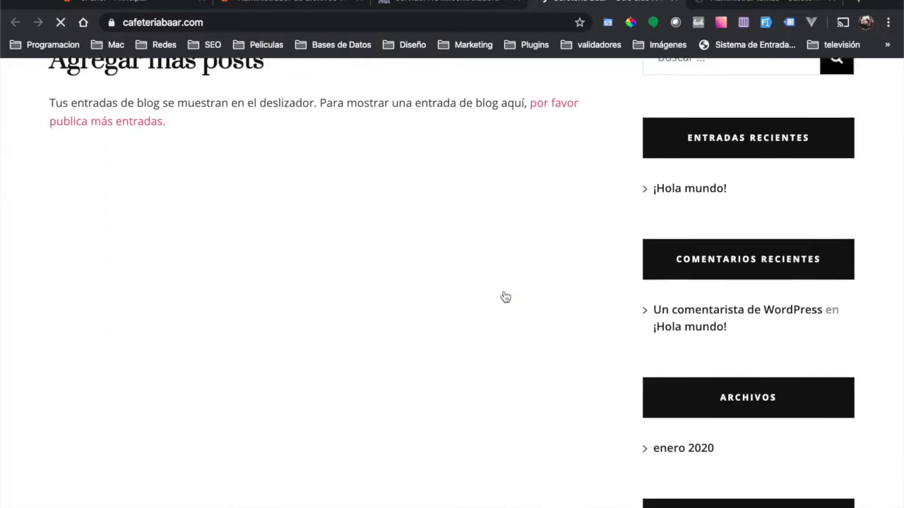
scroll(505, 296, down, 8)
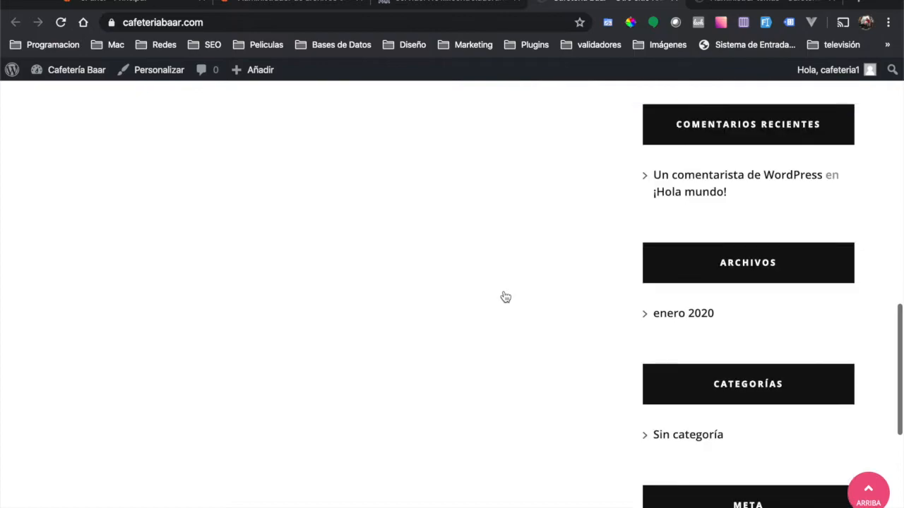
scroll(505, 297, up, 15)
scroll(506, 297, down, 3)
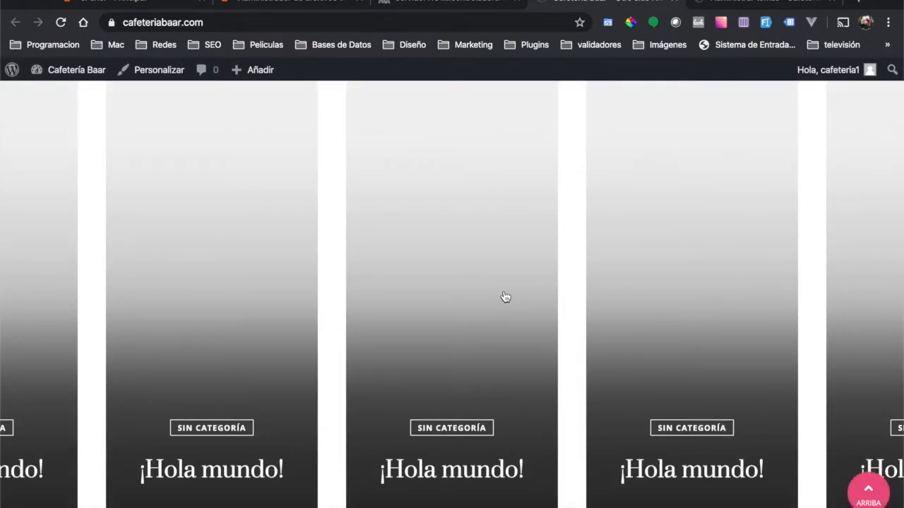
scroll(506, 296, up, 4)
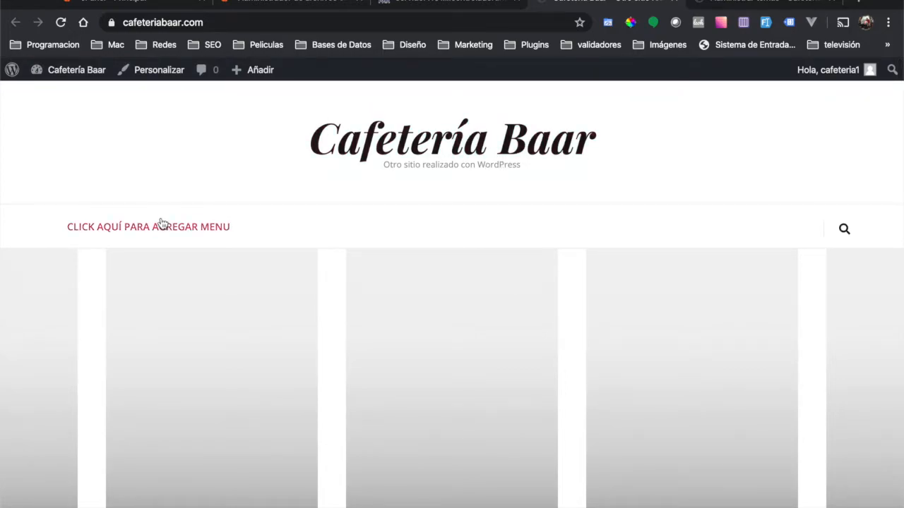
- Return to the WordPress themes administration and look through the installed themes
click(776, 4)
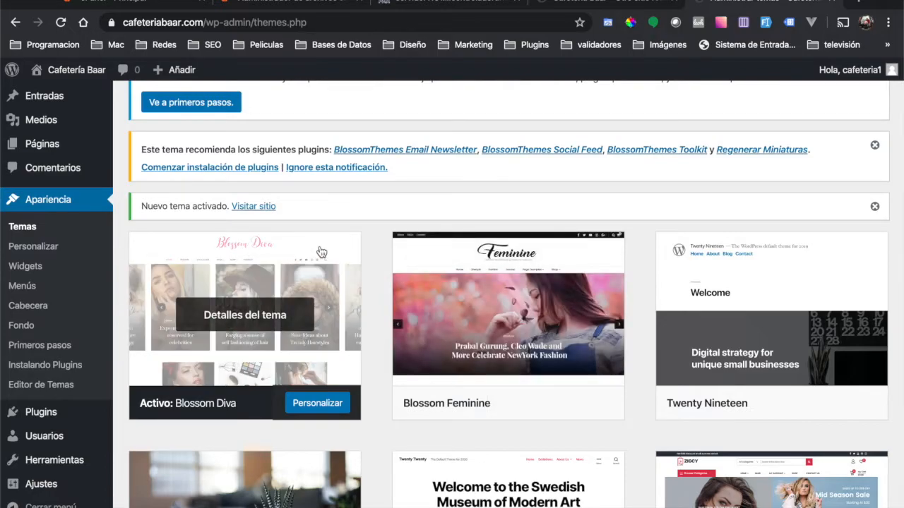
scroll(410, 269, down, 2)
scroll(410, 269, down, 2)
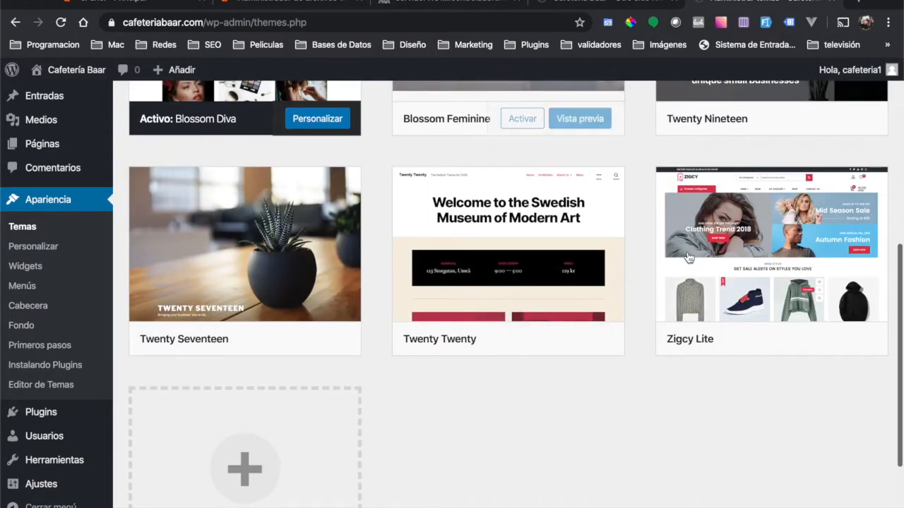
scroll(442, 134, up, 5)
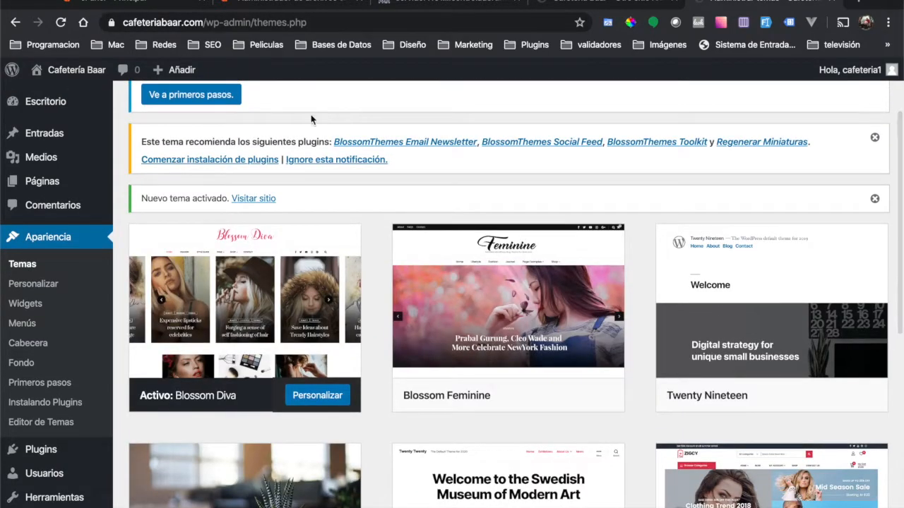
scroll(311, 120, up, 2)
- Open the page for adding new themes again and browse the featured themes
click(281, 111)
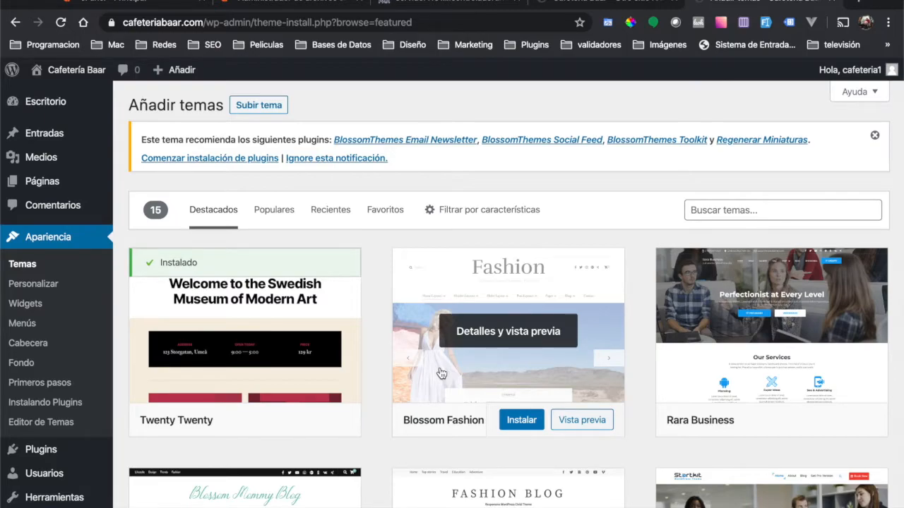
scroll(440, 373, down, 5)
scroll(441, 373, down, 3)
scroll(440, 373, up, 8)
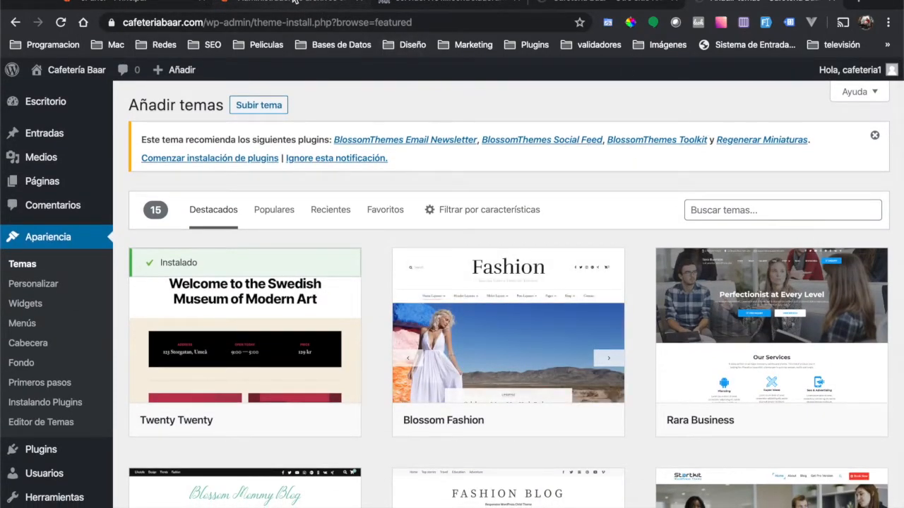
- Permanently delete the zigcy-lite folder from wp-content/themes in the cPanel file manager, bypassing the trash
click(295, 2)
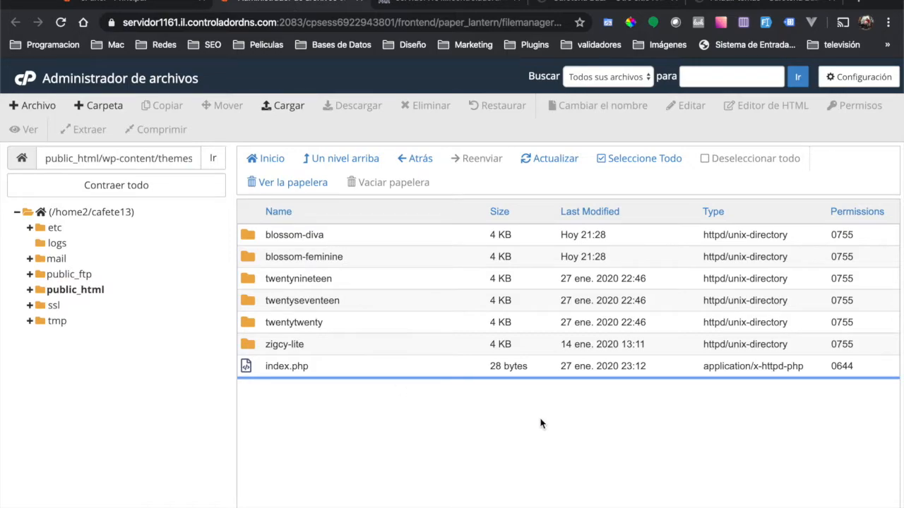
click(313, 344)
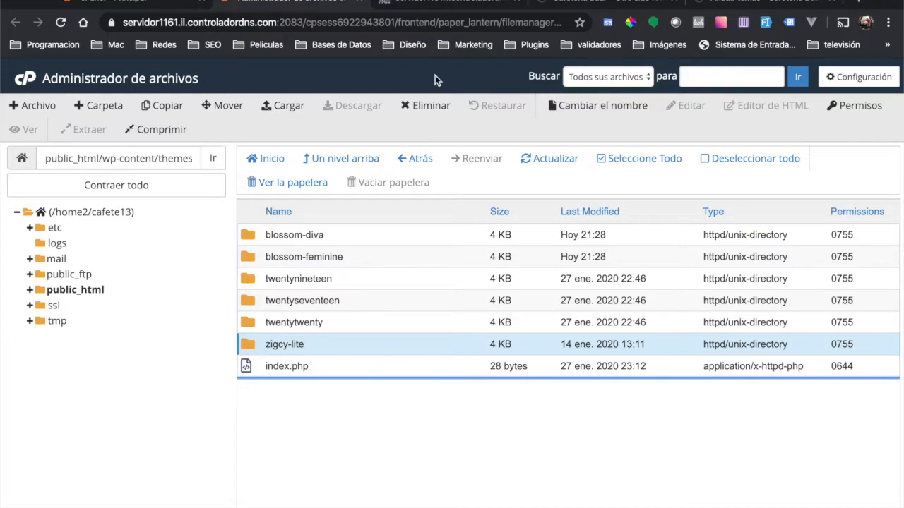
click(418, 106)
click(331, 298)
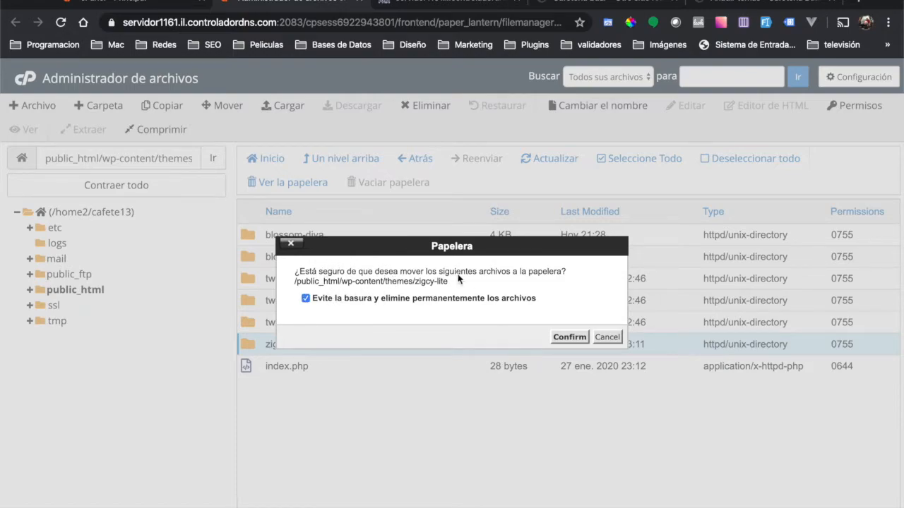
click(571, 338)
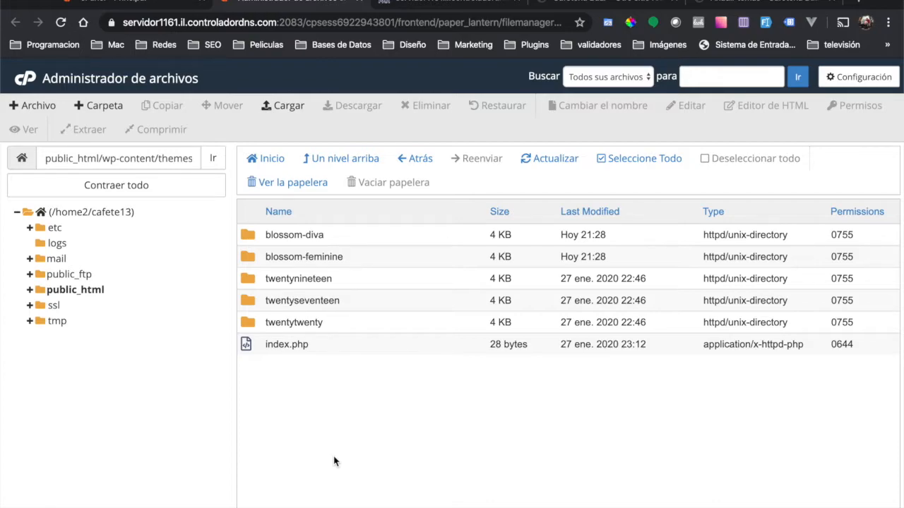
- Search for "Backdoors" in macOS Spotlight
key(super+space)
text(bak)
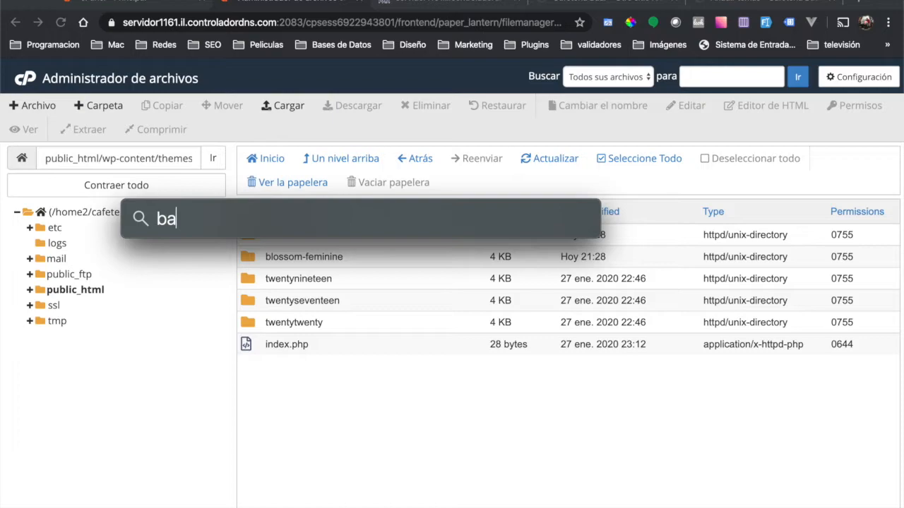
key(BackSpace)
key(BackSpace)
key(BackSpace)
text(Backdoor)
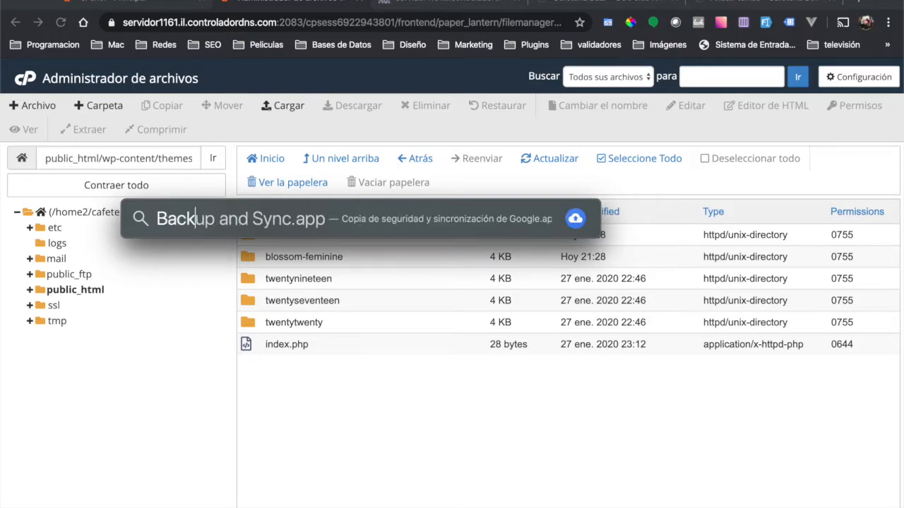
text(s)
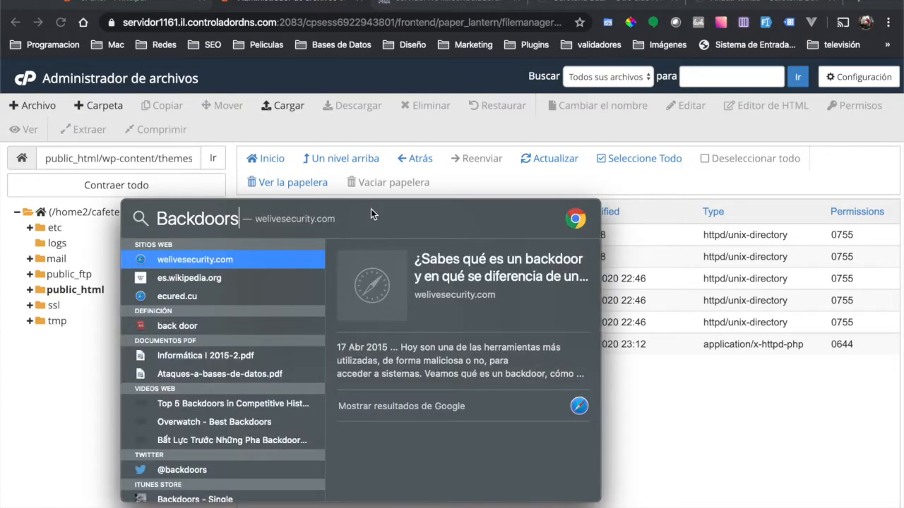
- Read the back door definition and the welivesecurity.com and ecured.cu previews among the search results, and close the search
drag(363, 211, 391, 47)
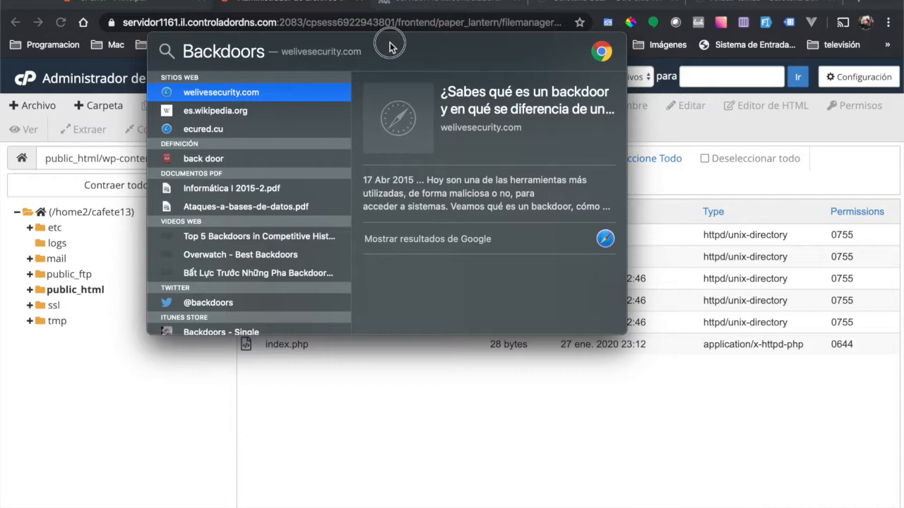
click(235, 159)
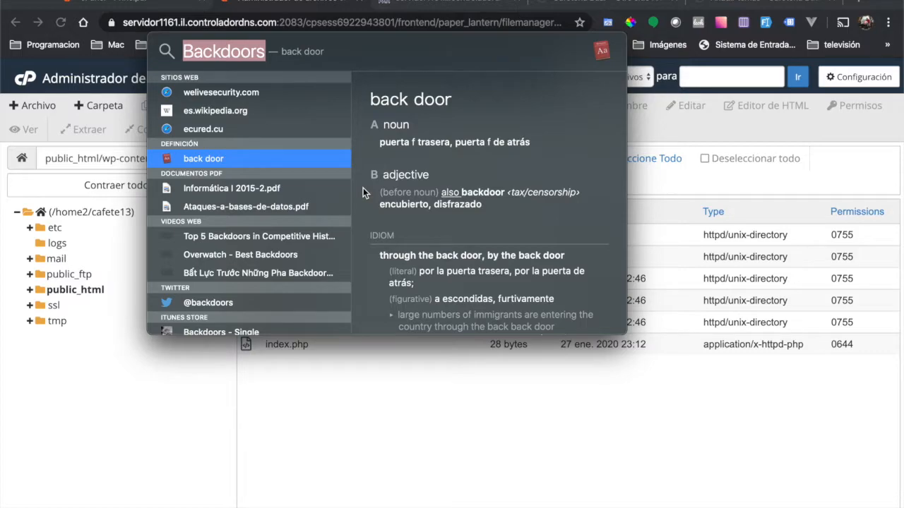
scroll(505, 248, down, 2)
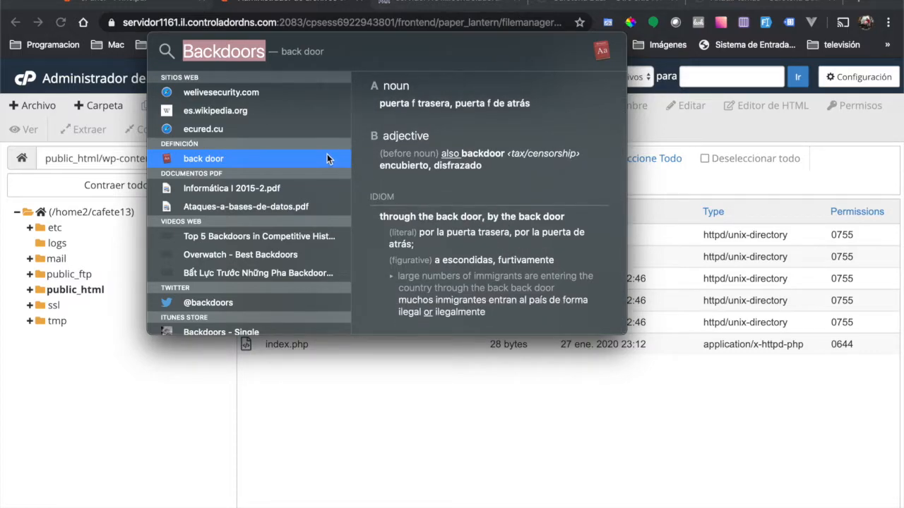
click(242, 94)
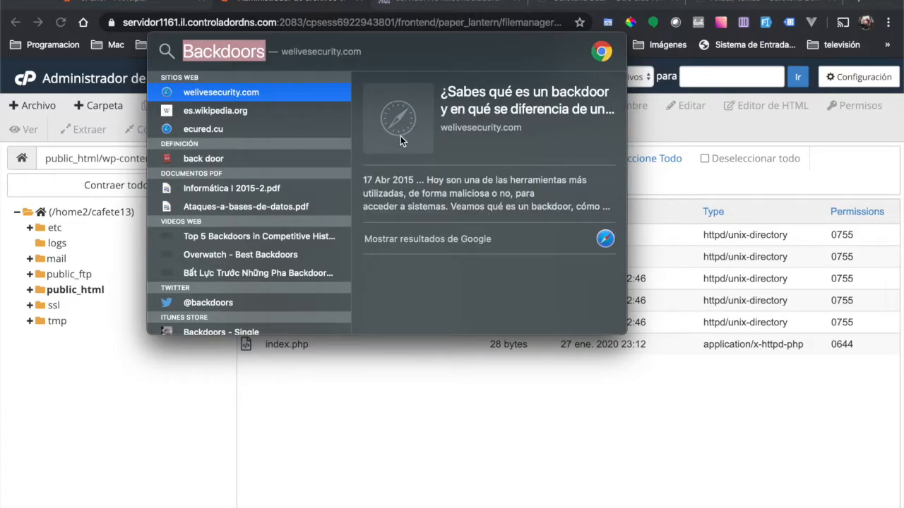
click(315, 129)
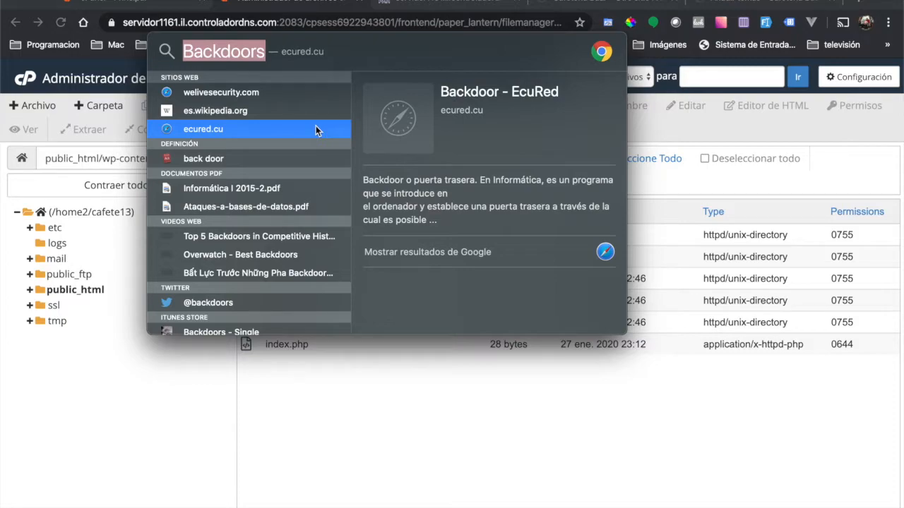
key(Escape)
key(Escape)
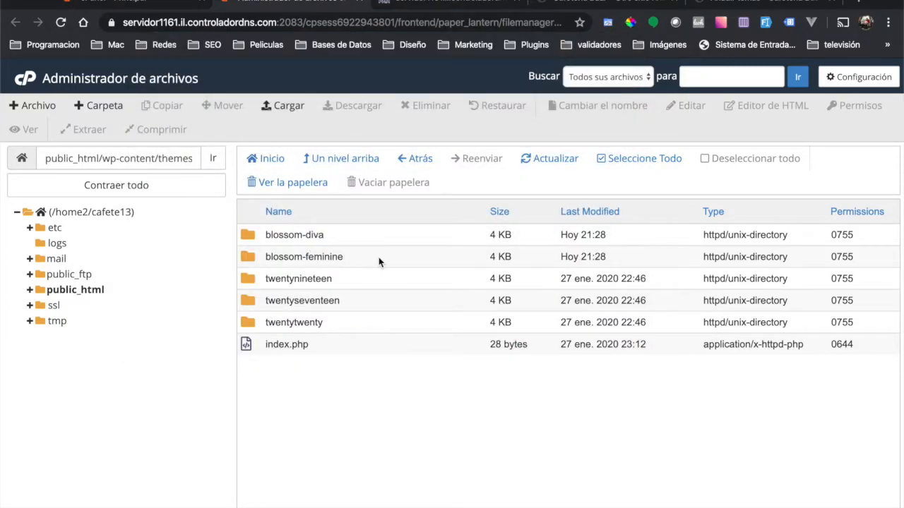
- Point out the blossom-diva, blossom-feminine and twentytwenty theme folders in wp-content/themes by selecting them in turn
click(405, 256)
click(431, 241)
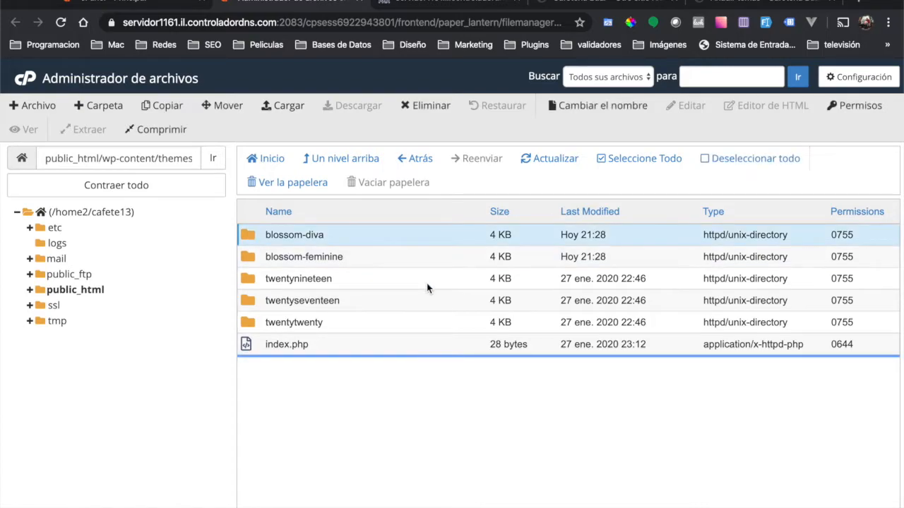
click(374, 331)
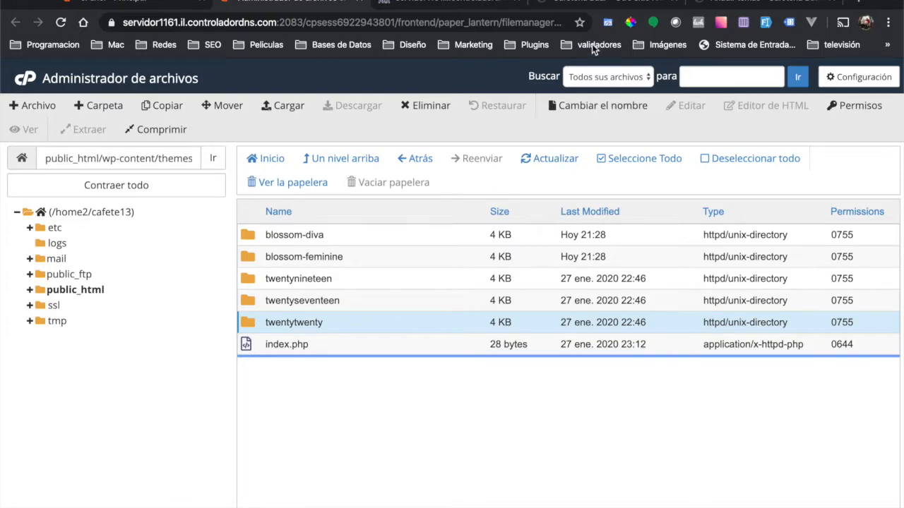
- Review the Cafetería Baar home page as displayed with the active theme
click(654, 8)
scroll(466, 236, down, 5)
scroll(466, 236, down, 2)
scroll(466, 236, up, 6)
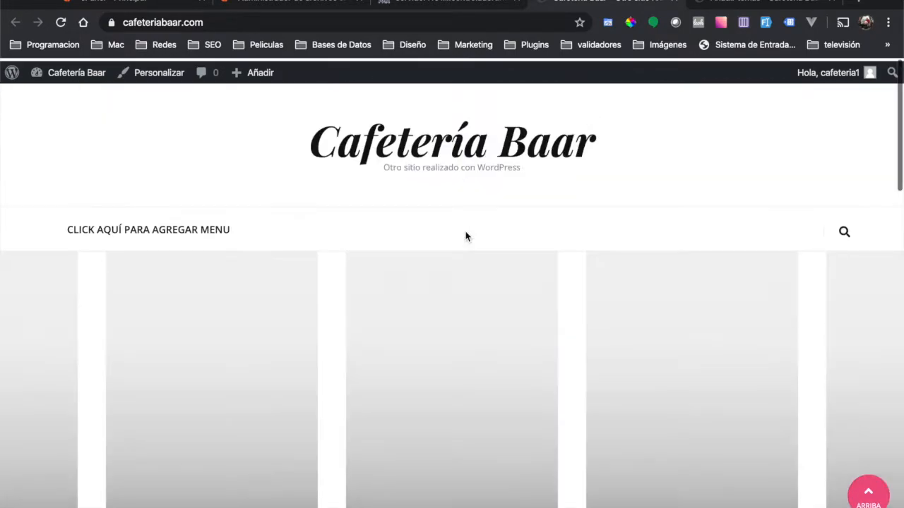
- Return to the WordPress dashboard and open the list of installed plugins
click(721, 5)
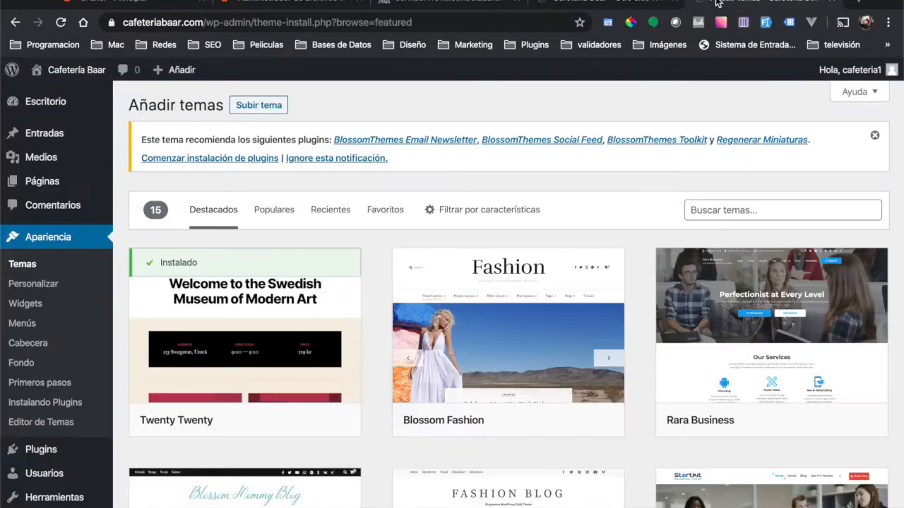
click(627, 7)
click(722, 6)
mouse_move(62, 461)
click(49, 455)
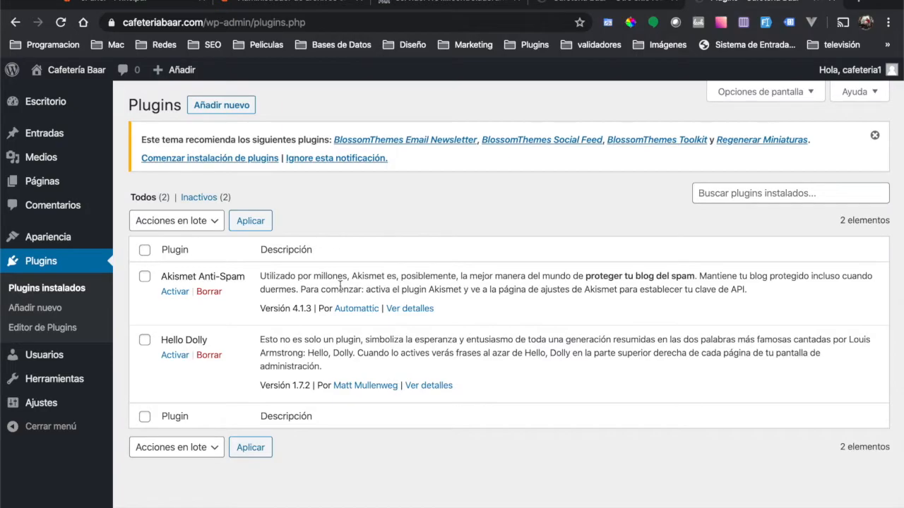
- Open the wp-content/plugins folder in the cPanel file manager to view the installed plugin files
click(302, 7)
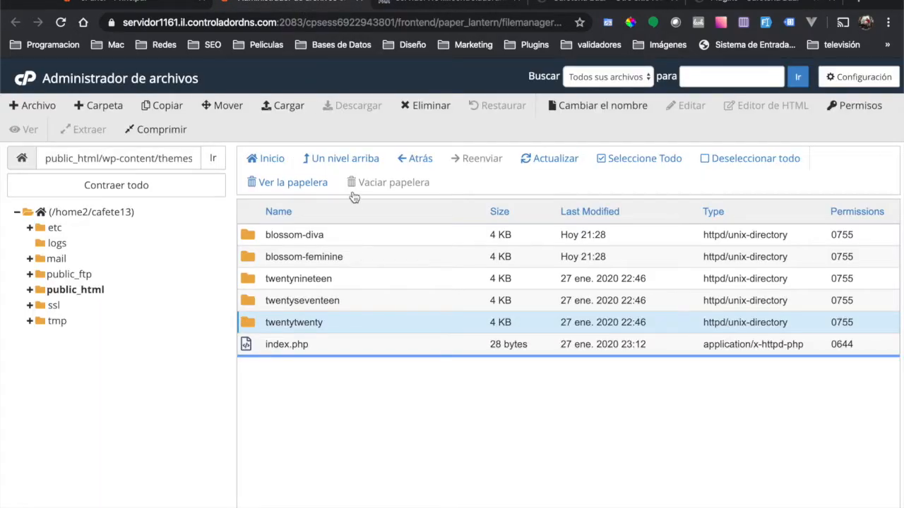
click(355, 164)
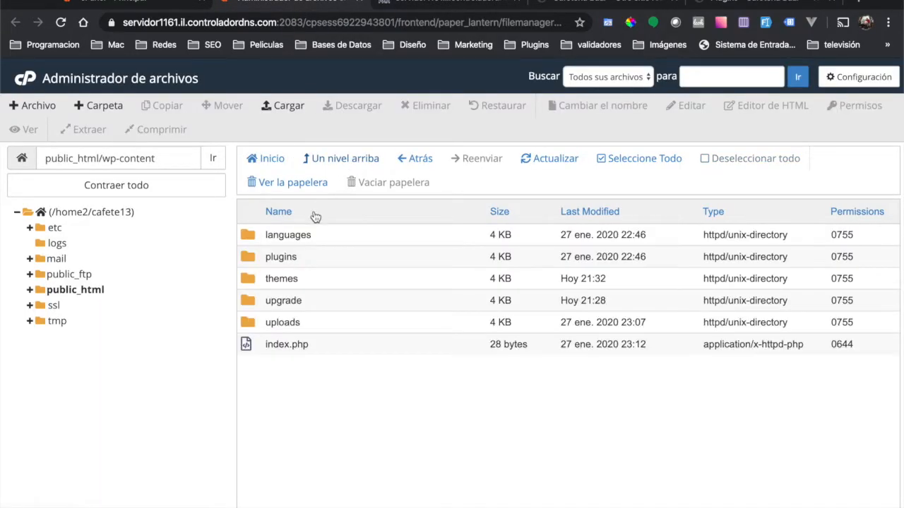
click(288, 279)
click(378, 257)
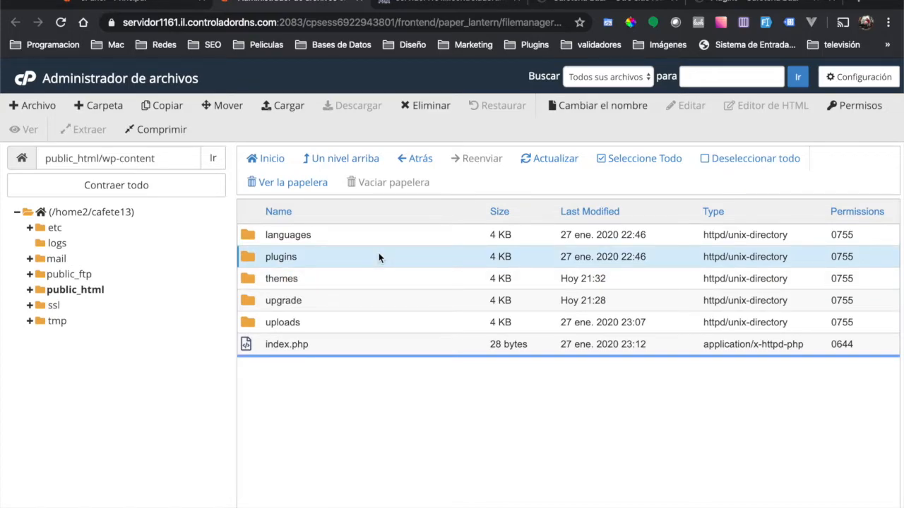
double_click(379, 256)
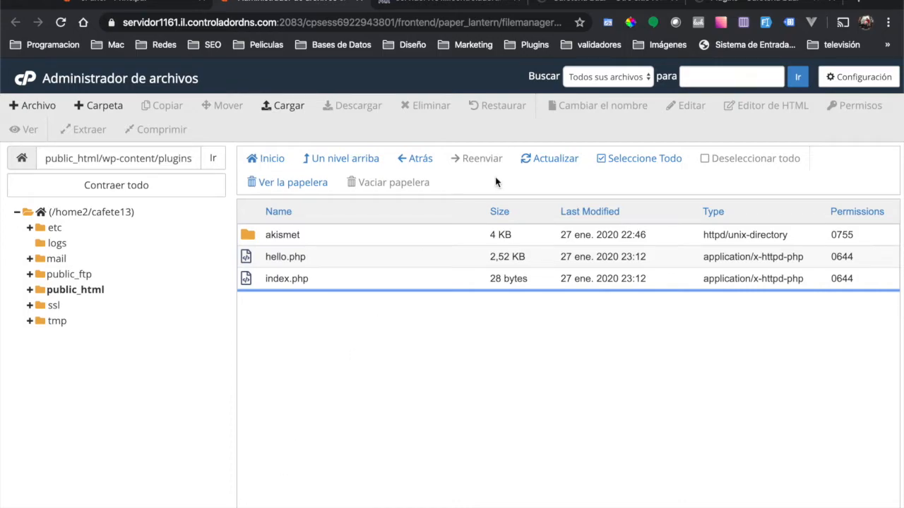
- Open the page for adding new plugins in the WordPress dashboard and browse the featured plugins
click(795, 6)
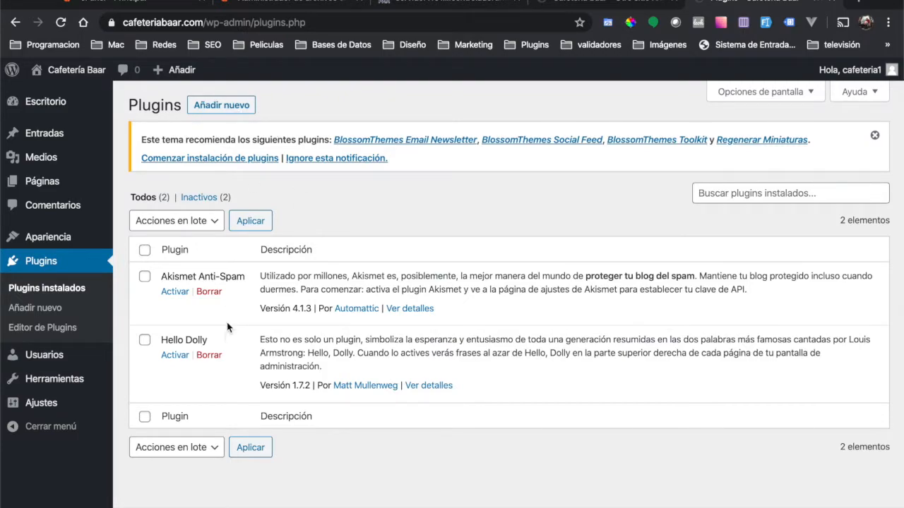
click(221, 107)
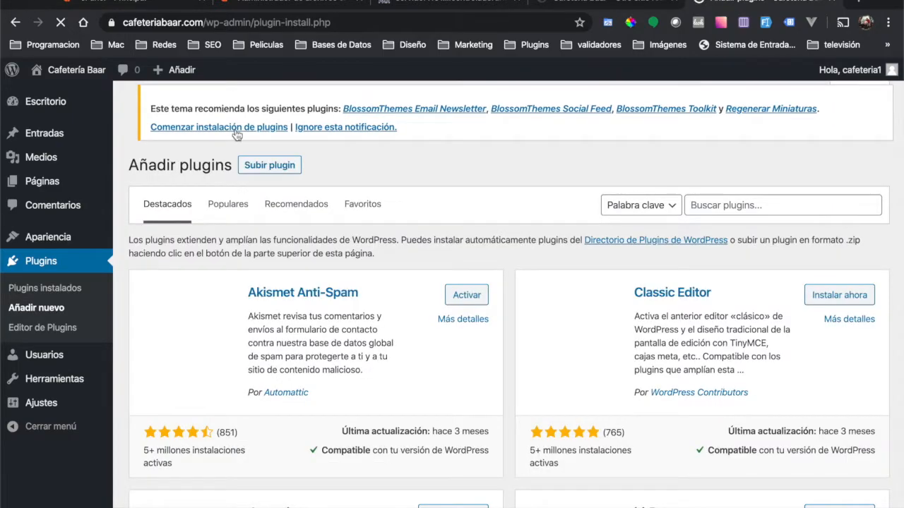
scroll(504, 297, down, 6)
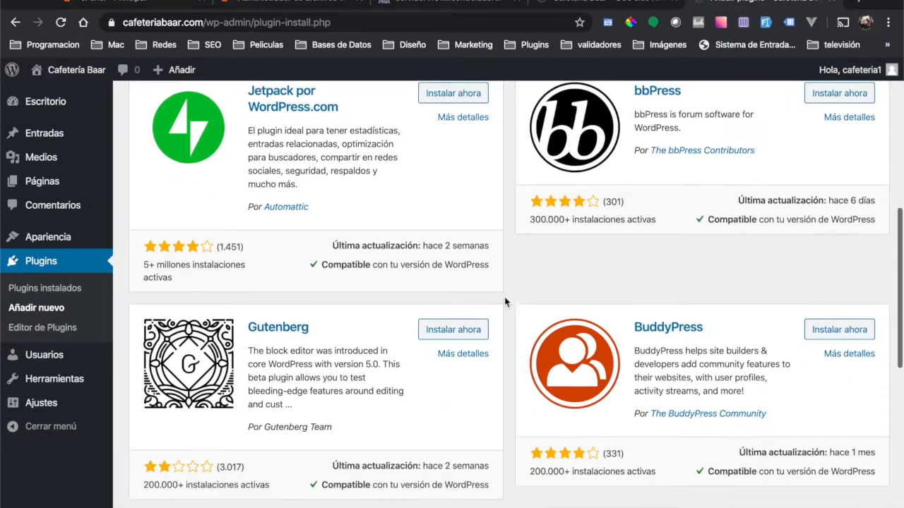
scroll(504, 302, down, 7)
scroll(504, 302, up, 5)
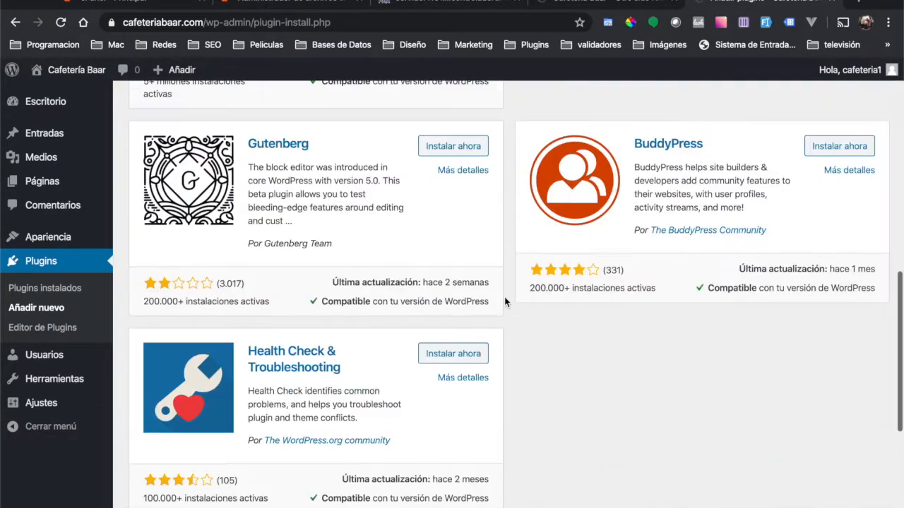
scroll(504, 297, up, 10)
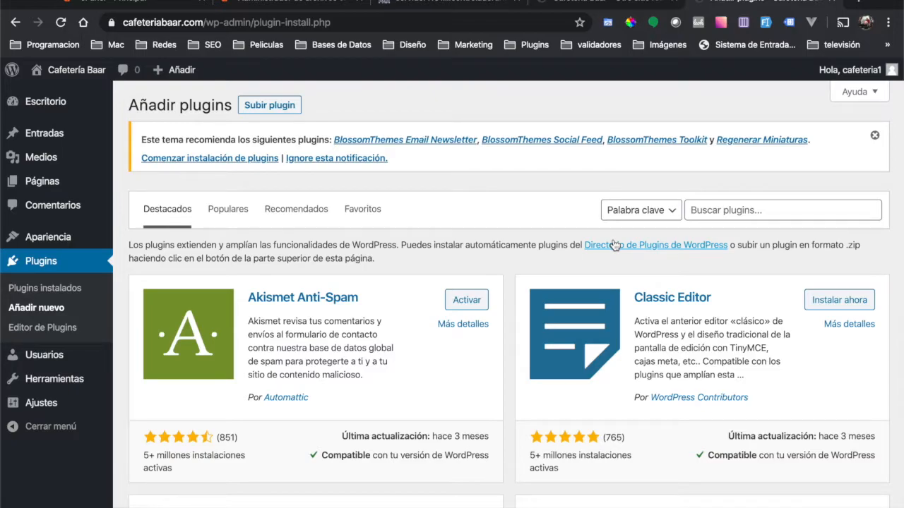
- Search the WordPress plugin directory for "contact form"
click(759, 212)
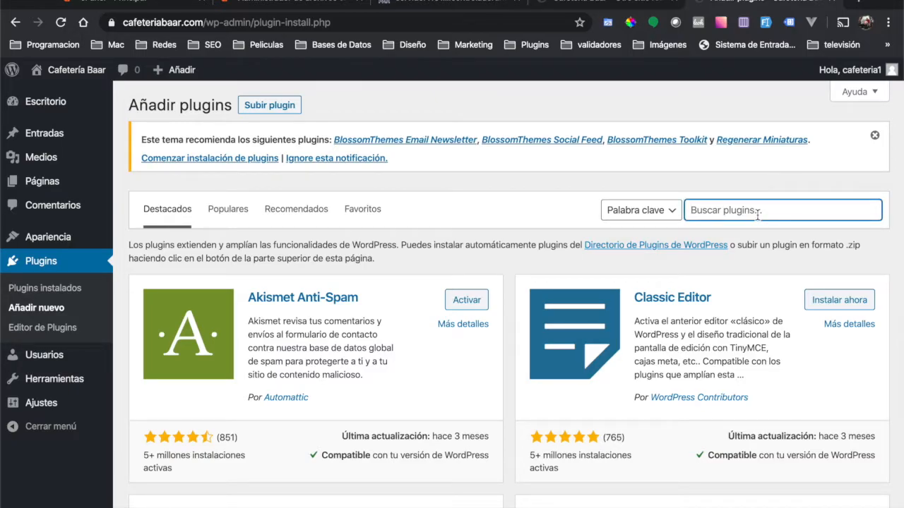
text(conc)
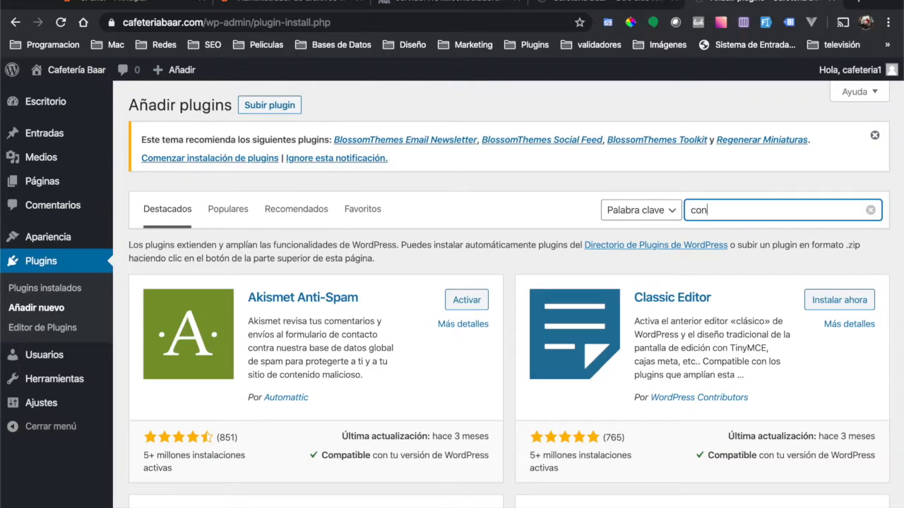
key(BackSpace)
text(tact form)
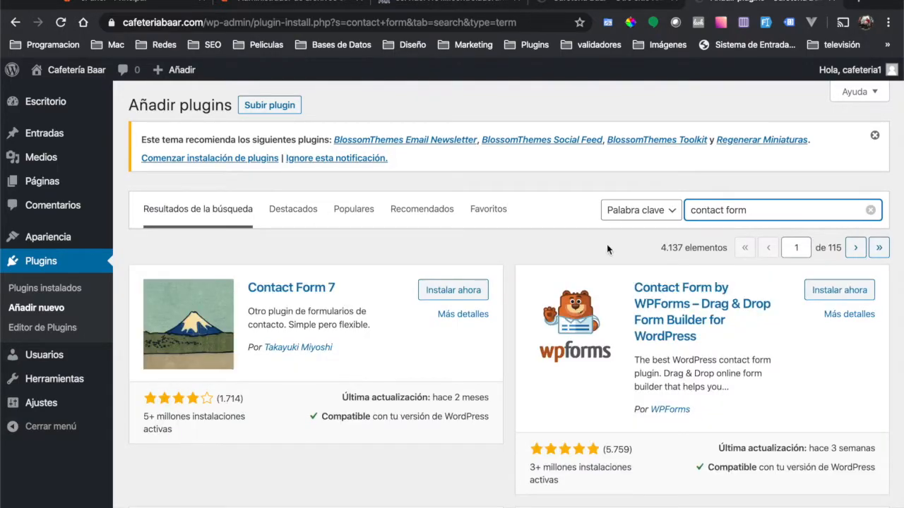
- Compare the first contact form plugins by rating, active installations and compatibility, and return to the start of the results
scroll(606, 244, down, 2)
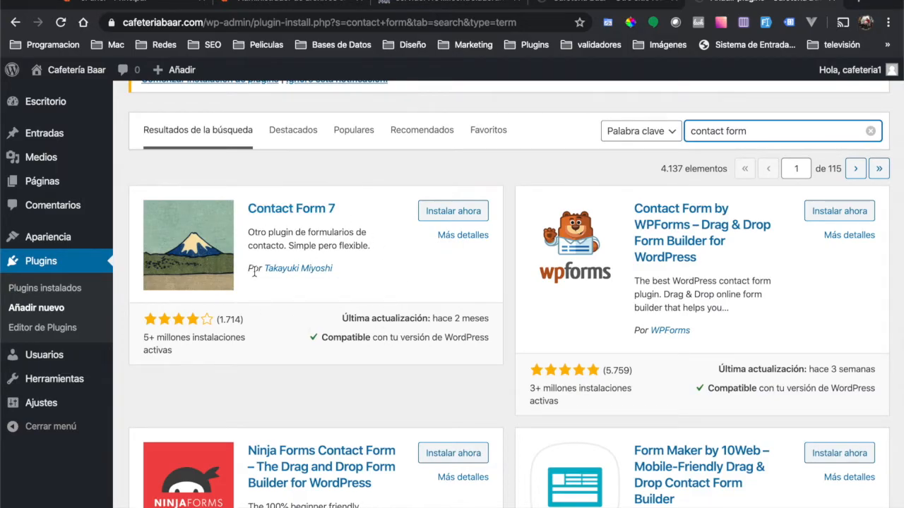
scroll(254, 272, down, 5)
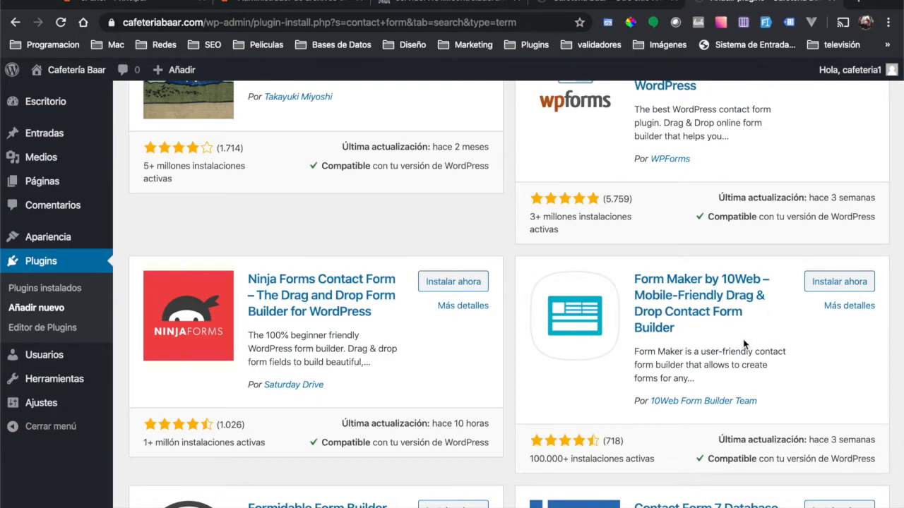
scroll(760, 340, down, 6)
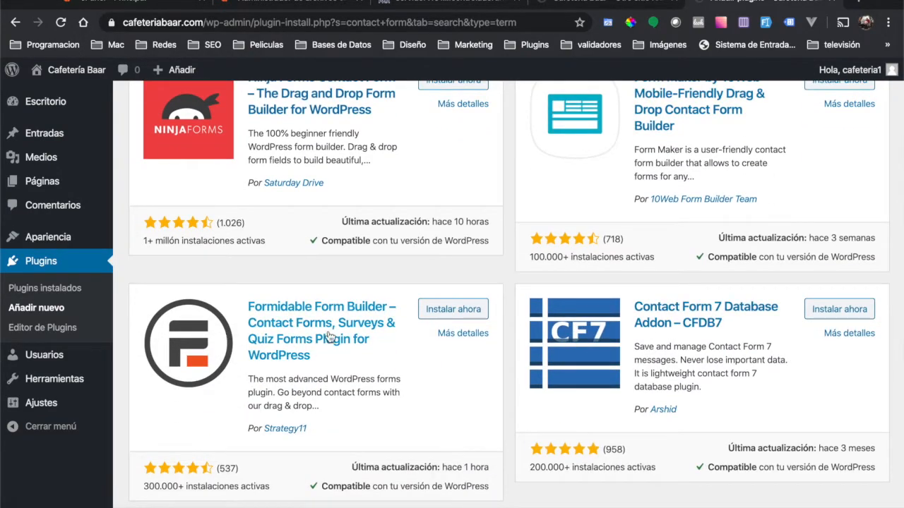
scroll(328, 338, down, 6)
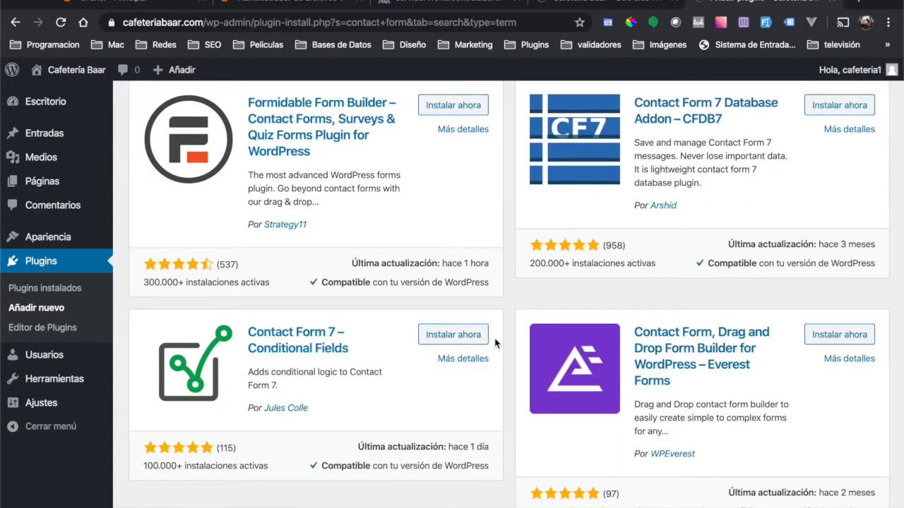
scroll(495, 343, up, 2)
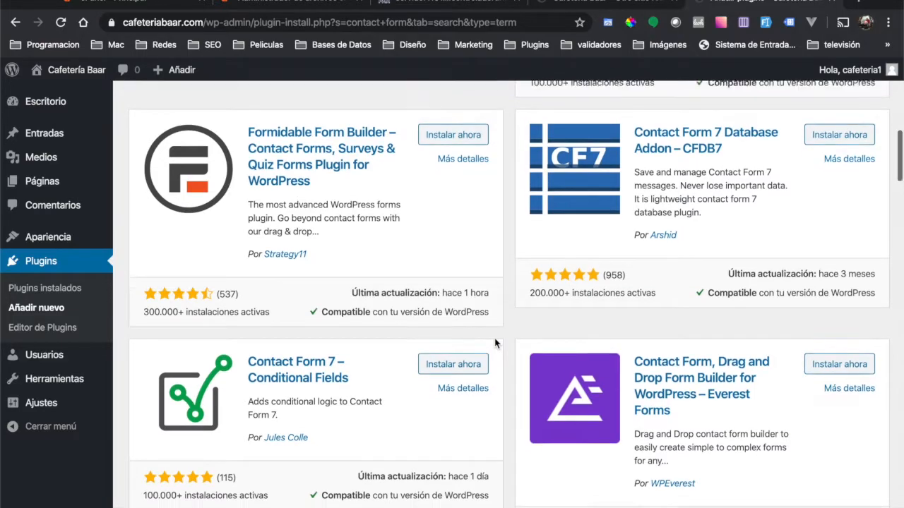
scroll(494, 343, up, 15)
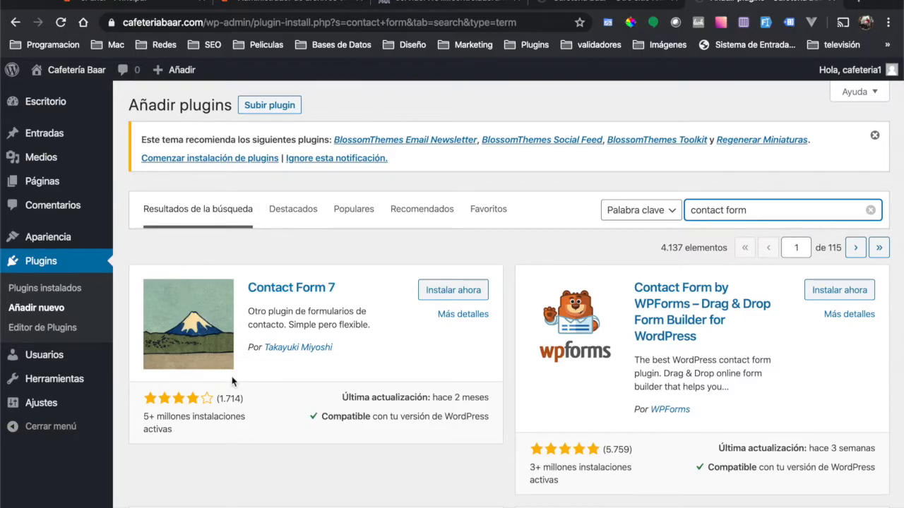
- Highlight the last-update information on the Contact Form 7 plugin card, and clear the highlight
scroll(747, 395, down, 5)
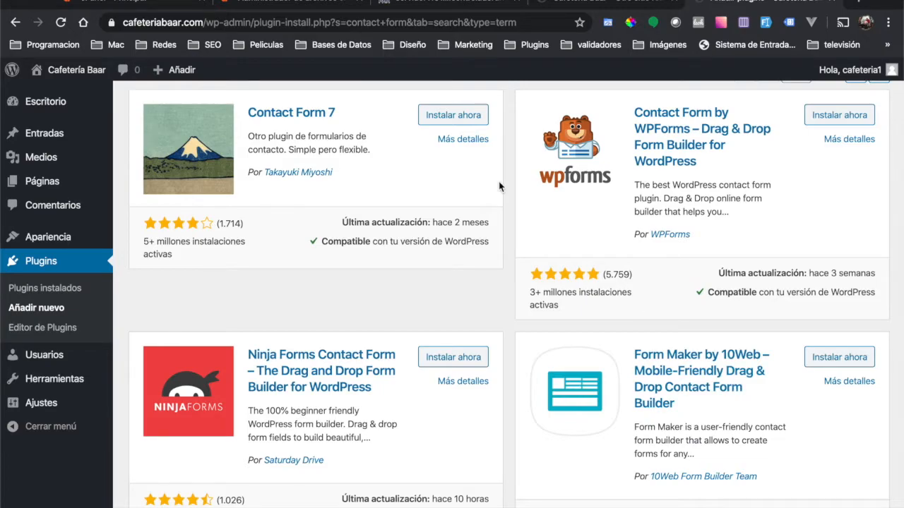
click(348, 222)
drag(348, 218, 497, 226)
click(485, 258)
- Examine the remaining contact form search results, checking each plugin's last update and its compatibility with the installed WordPress version
scroll(484, 258, down, 3)
scroll(484, 264, down, 4)
scroll(485, 264, down, 1)
scroll(485, 264, down, 2)
scroll(484, 262, down, 3)
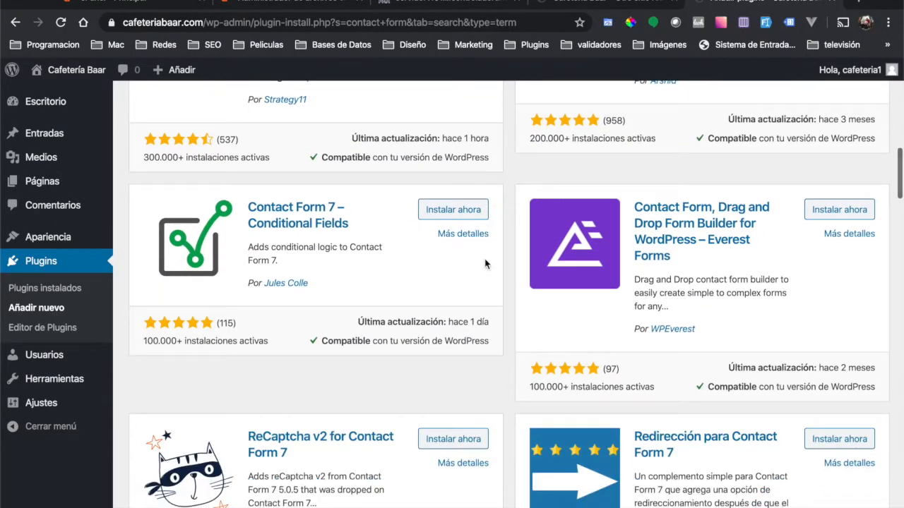
scroll(484, 264, down, 3)
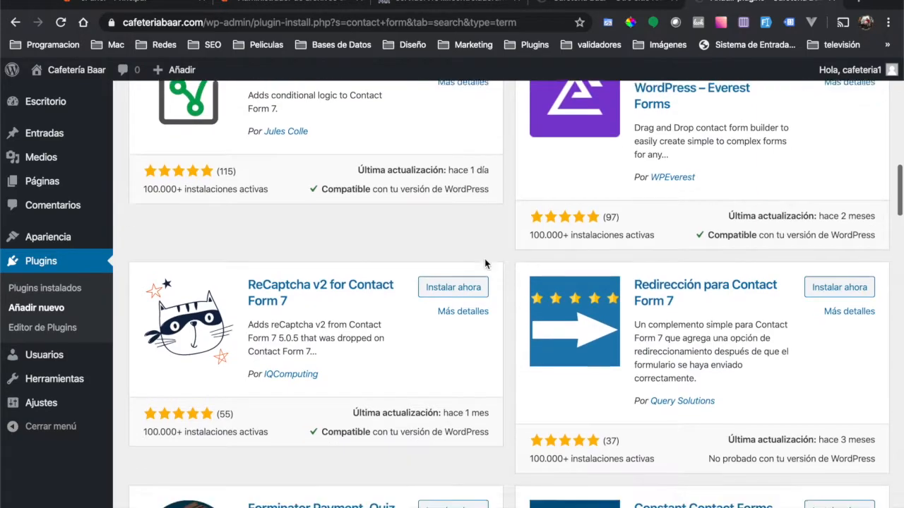
scroll(485, 264, down, 4)
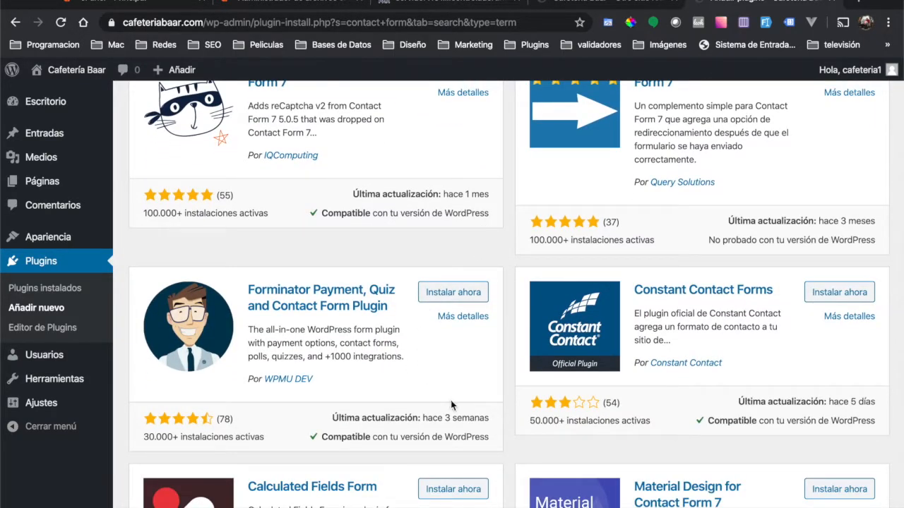
scroll(809, 422, down, 3)
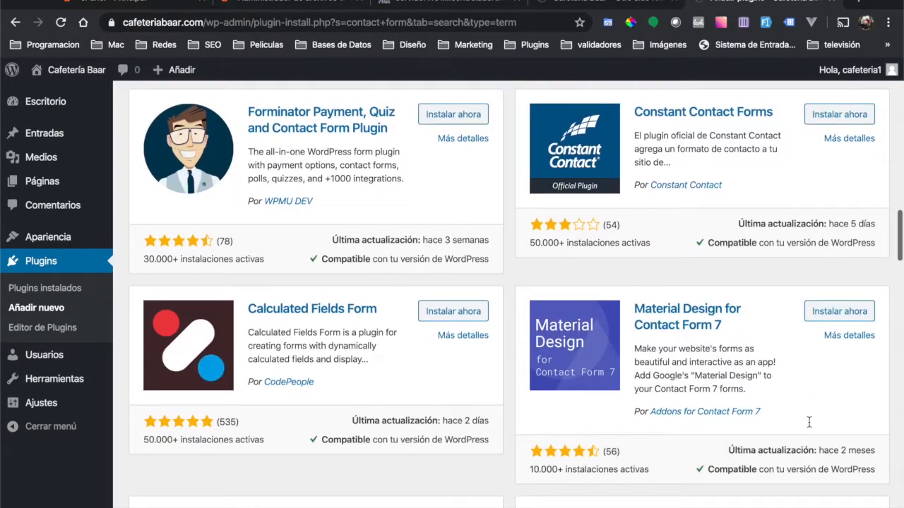
scroll(836, 457, down, 1)
scroll(429, 248, up, 3)
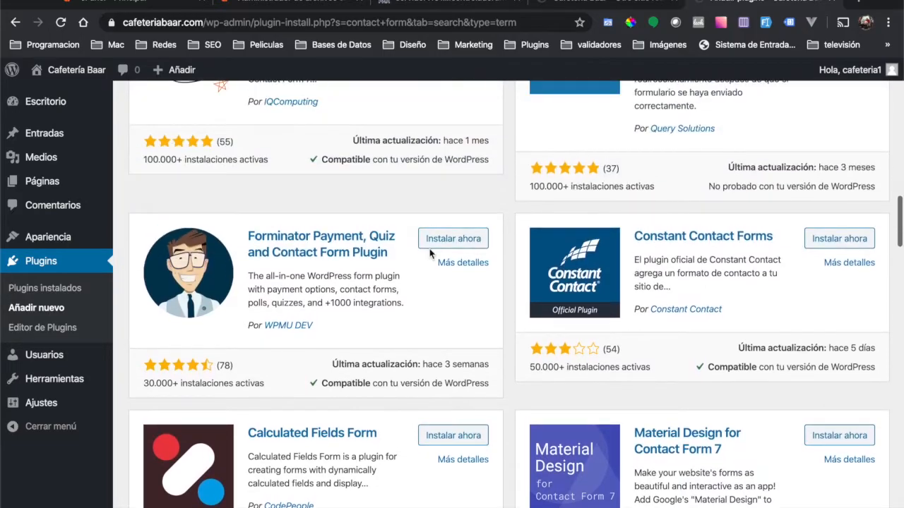
scroll(429, 248, up, 2)
scroll(430, 249, down, 10)
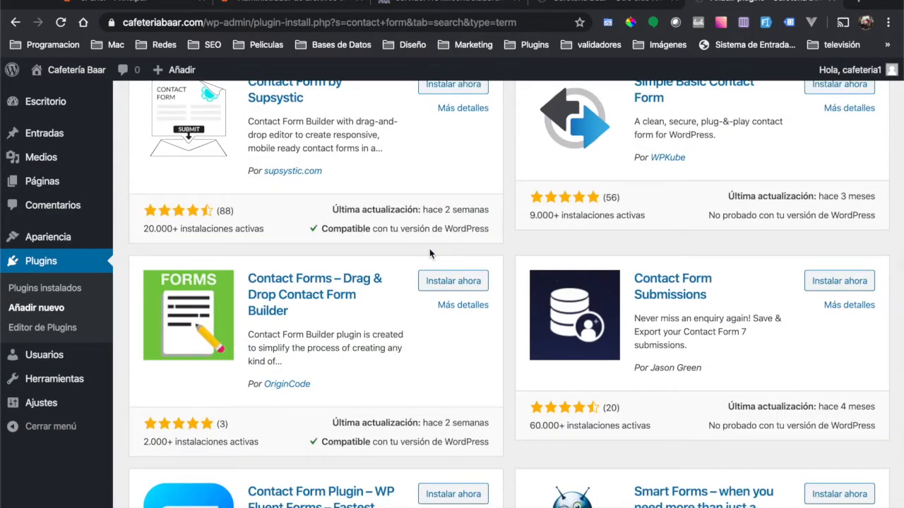
scroll(741, 326, down, 6)
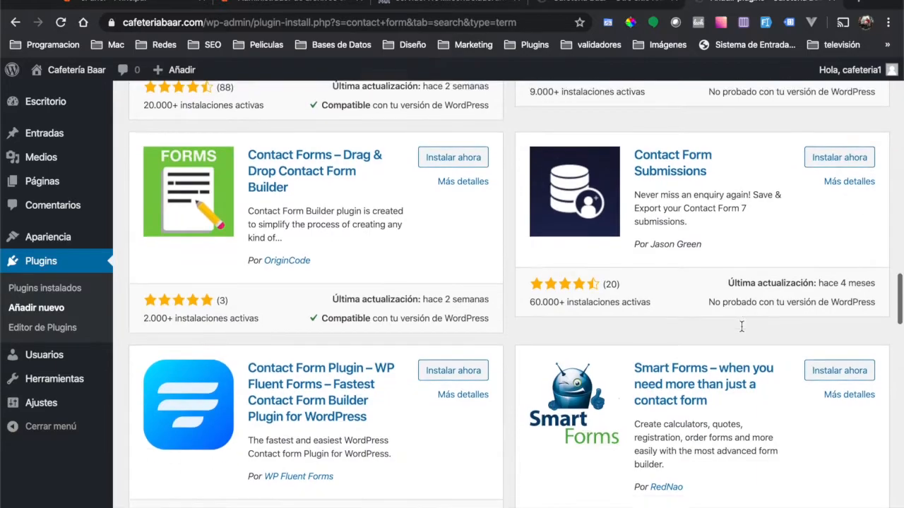
scroll(742, 326, down, 1)
scroll(741, 326, down, 2)
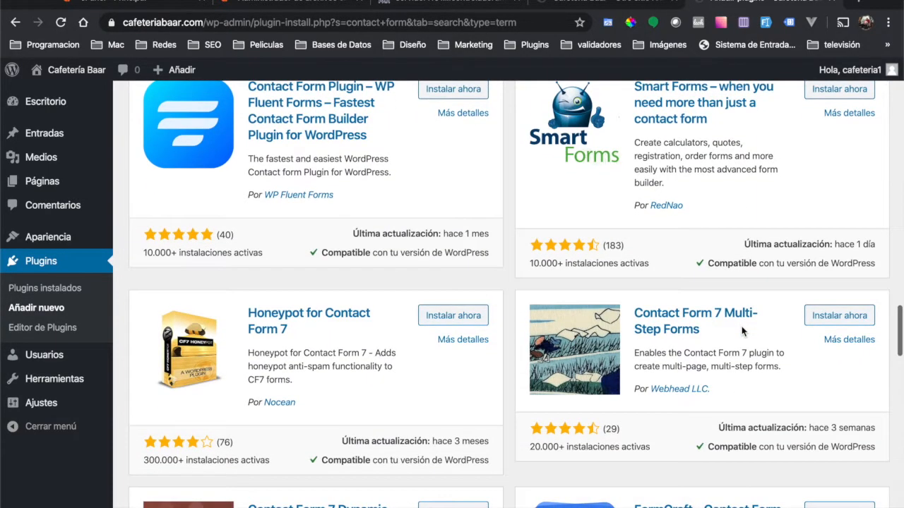
scroll(742, 326, down, 4)
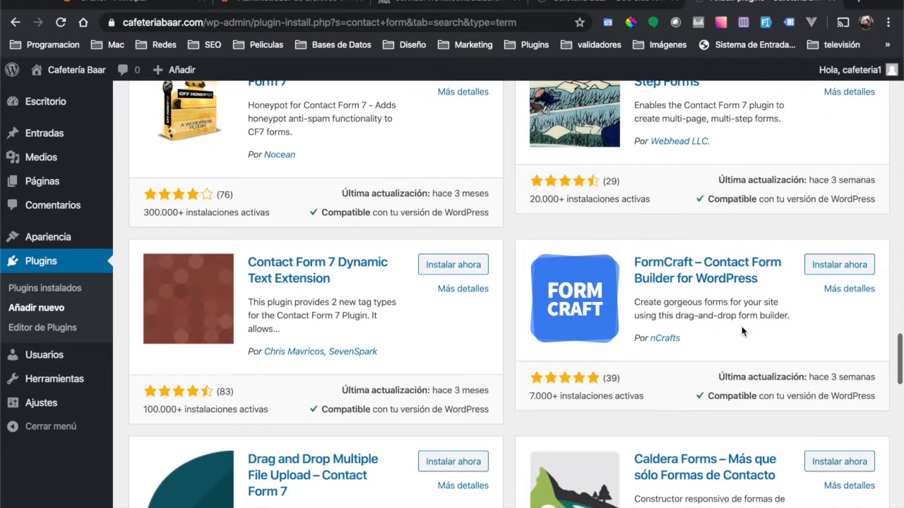
scroll(741, 326, down, 4)
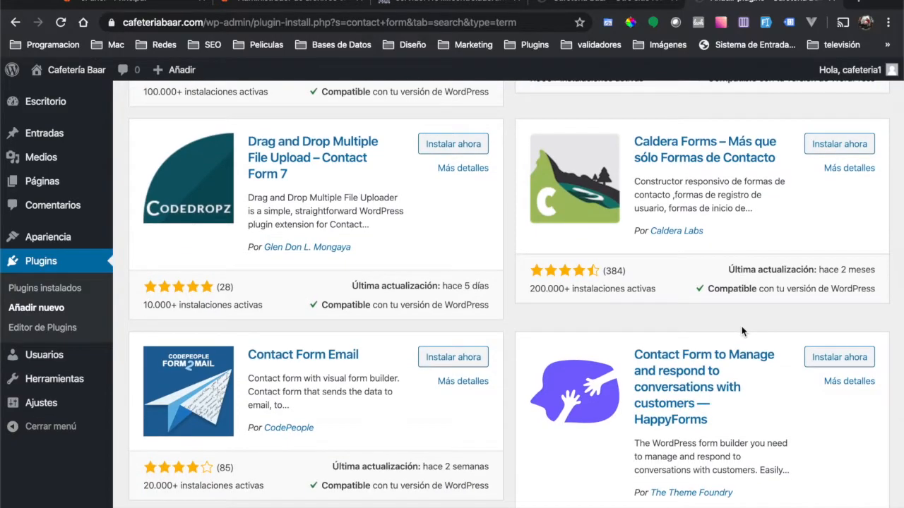
scroll(741, 329, down, 5)
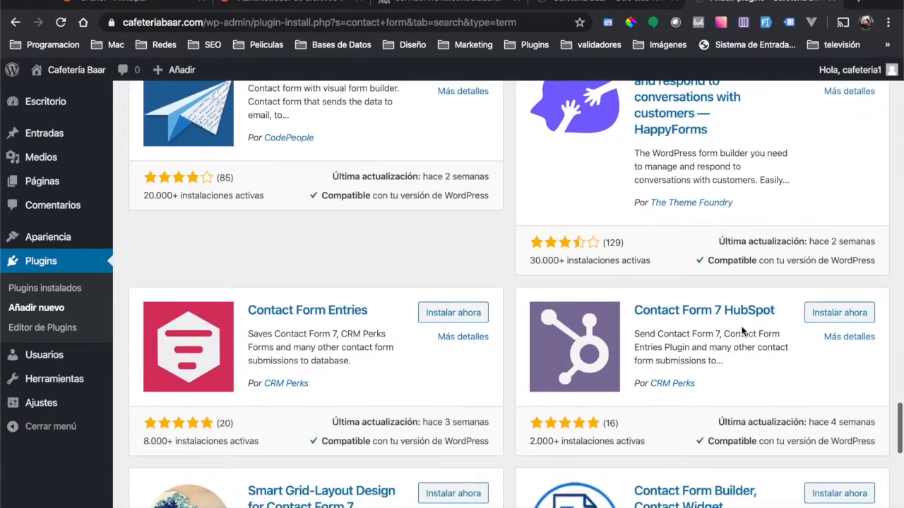
- Check the last update and compatibility of the last contact form plugins on this results page, and return to the start of the results
scroll(741, 329, down, 6)
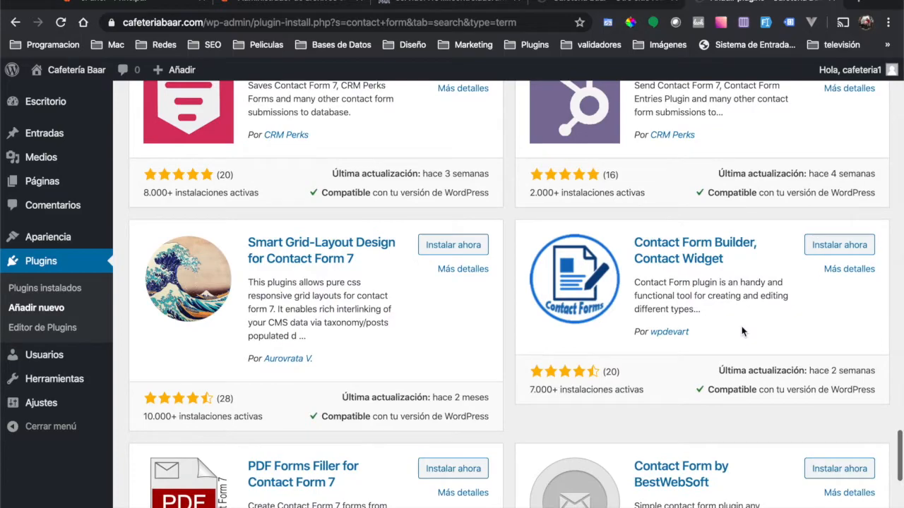
scroll(741, 329, down, 5)
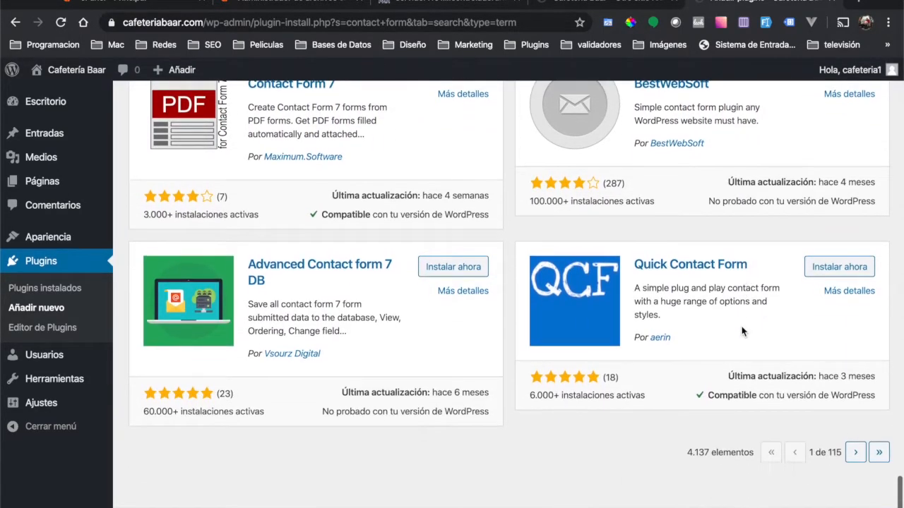
right_click(563, 307)
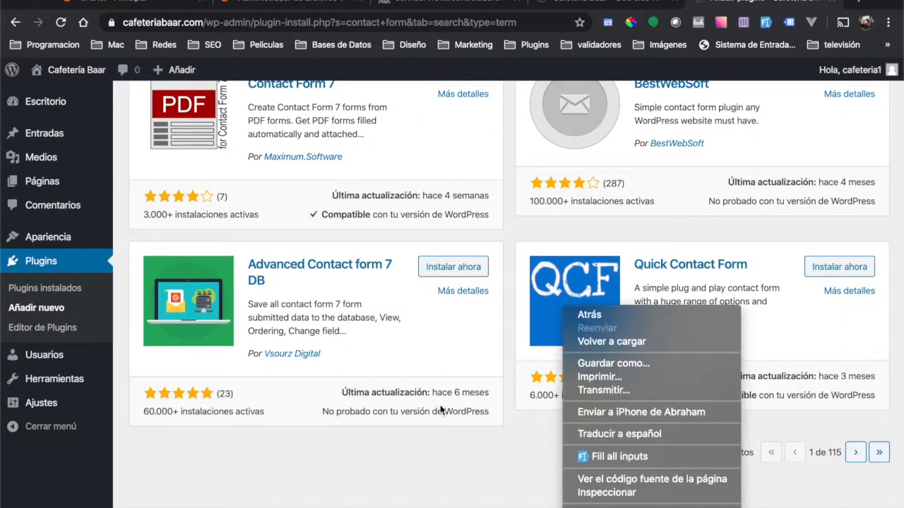
click(496, 378)
scroll(496, 378, up, 8)
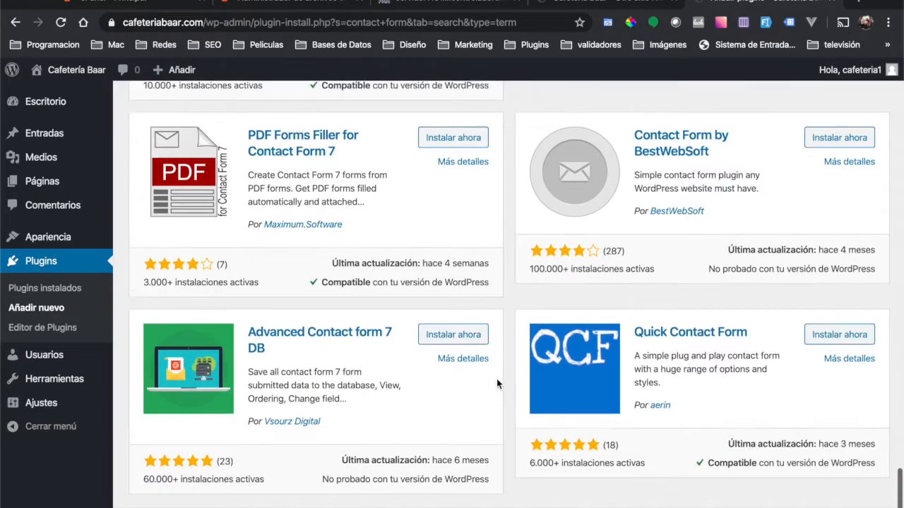
scroll(496, 379, up, 10)
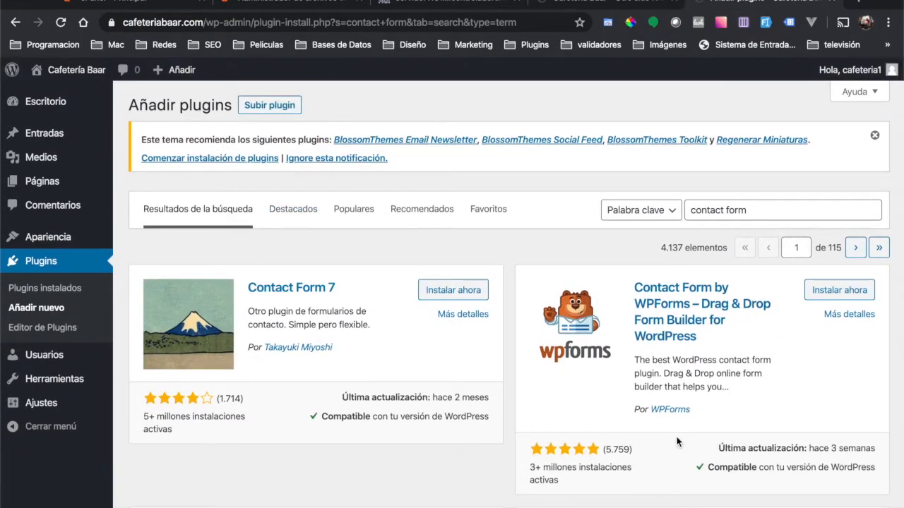
- Highlight the last-update information on the Ninja Forms plugin card, and clear the highlight
scroll(676, 441, down, 3)
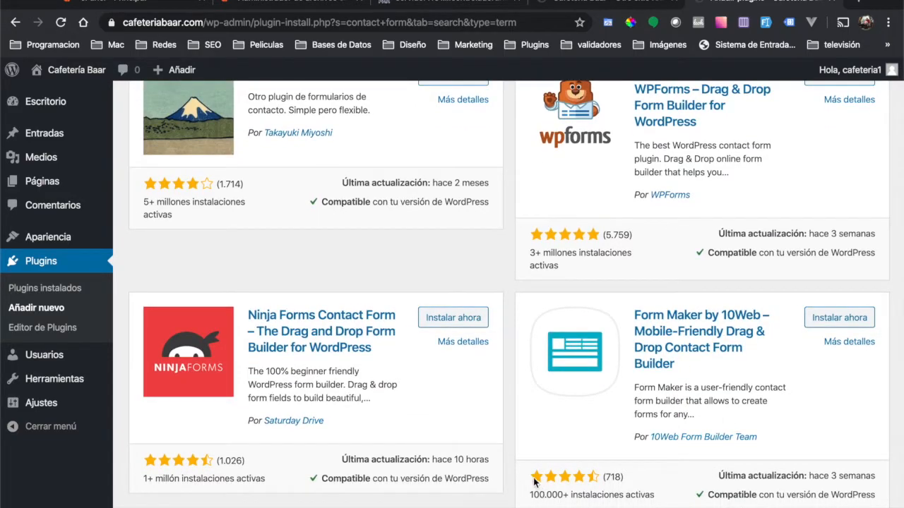
drag(428, 465, 503, 467)
click(463, 433)
scroll(460, 282, up, 2)
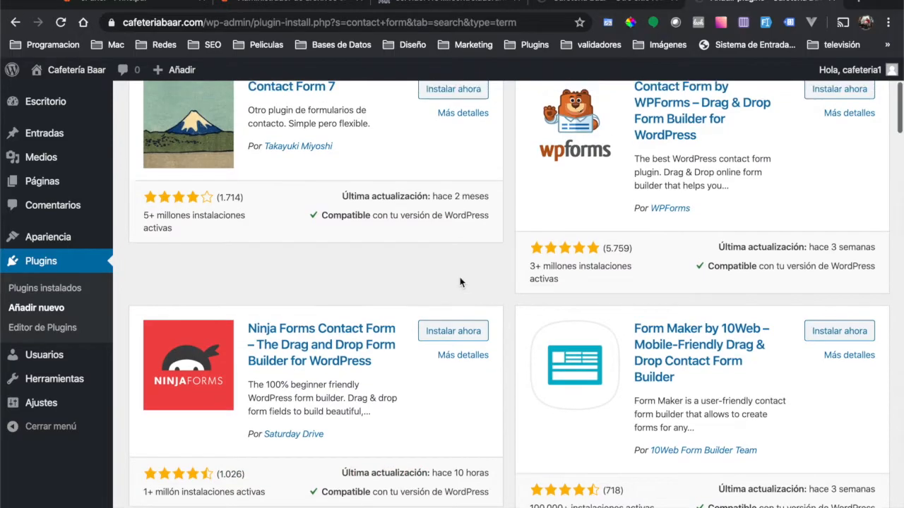
- Install and activate the Contact Form 7 plugin
scroll(460, 278, up, 1)
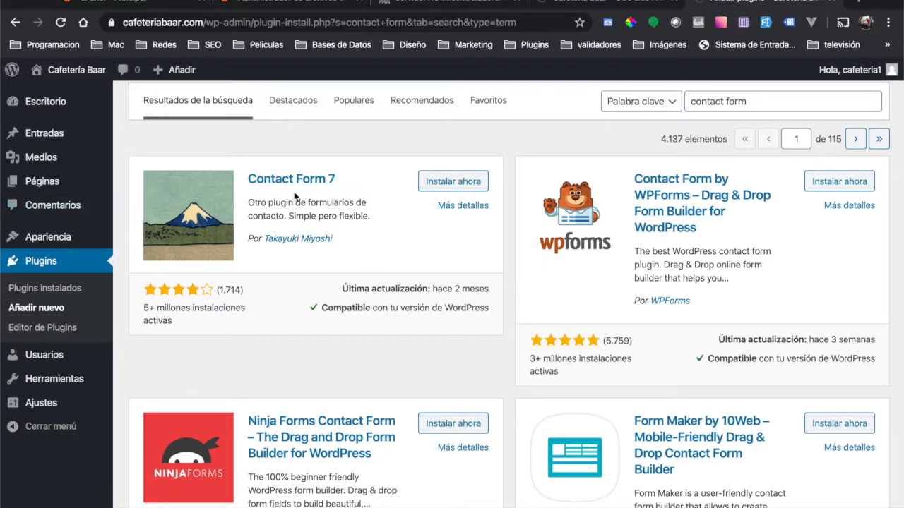
click(469, 192)
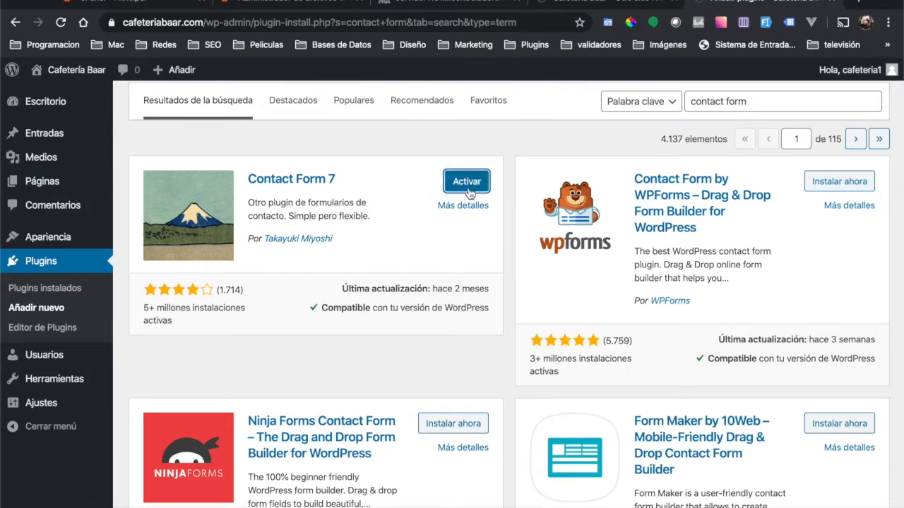
click(468, 185)
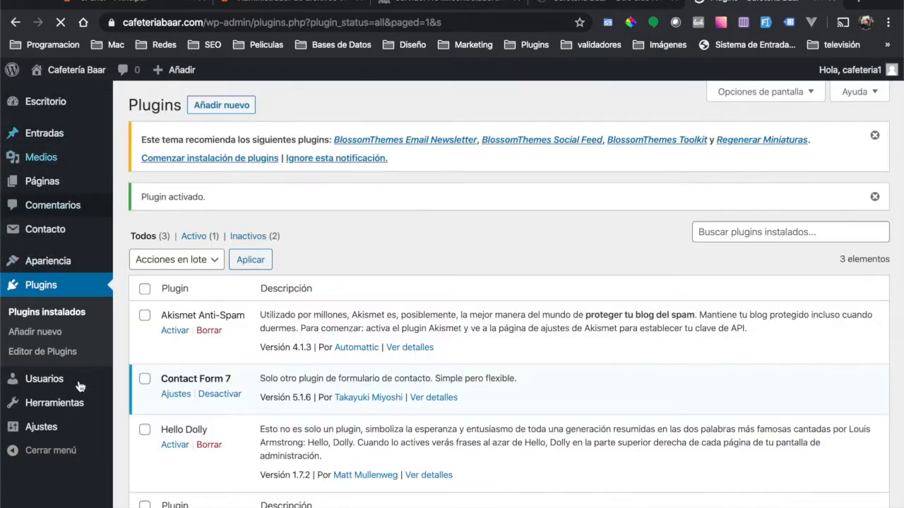
- Look over the new Contacto submenu, and open the Contact Form 7 settings from its entry among the installed plugins
mouse_move(79, 386)
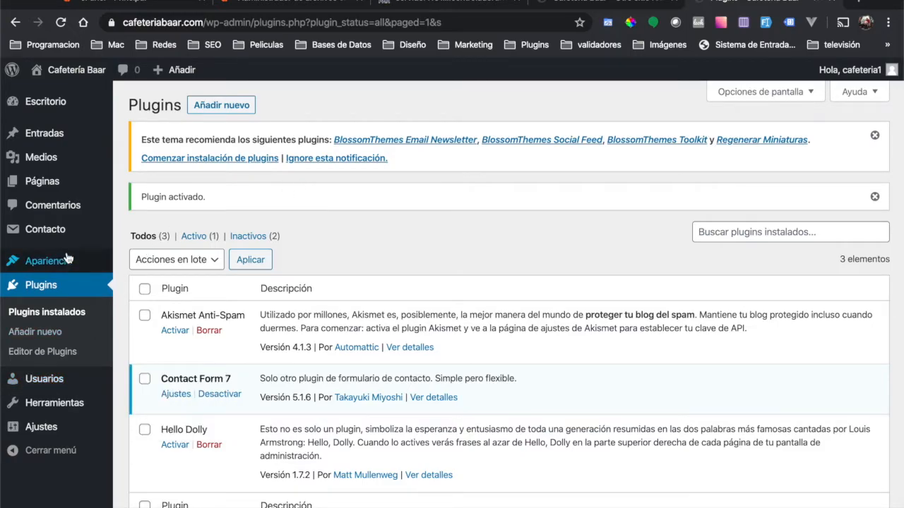
mouse_move(32, 228)
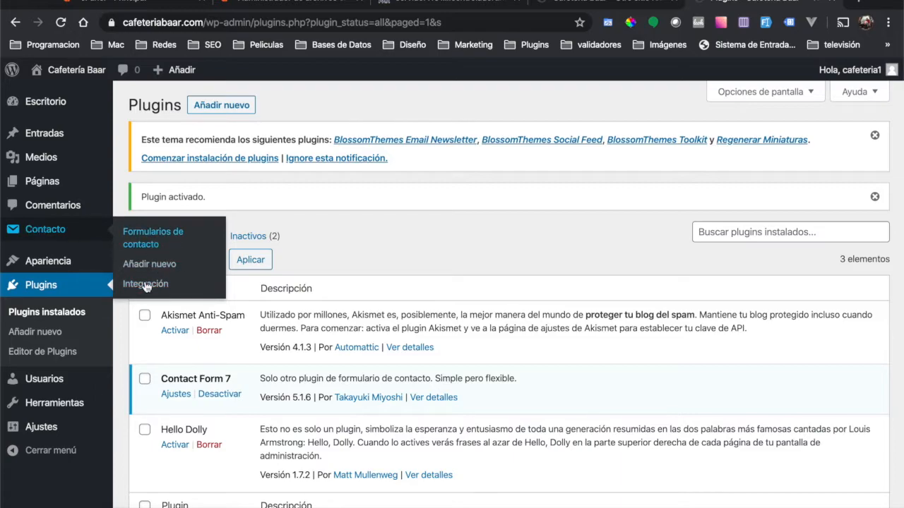
scroll(385, 345, down, 2)
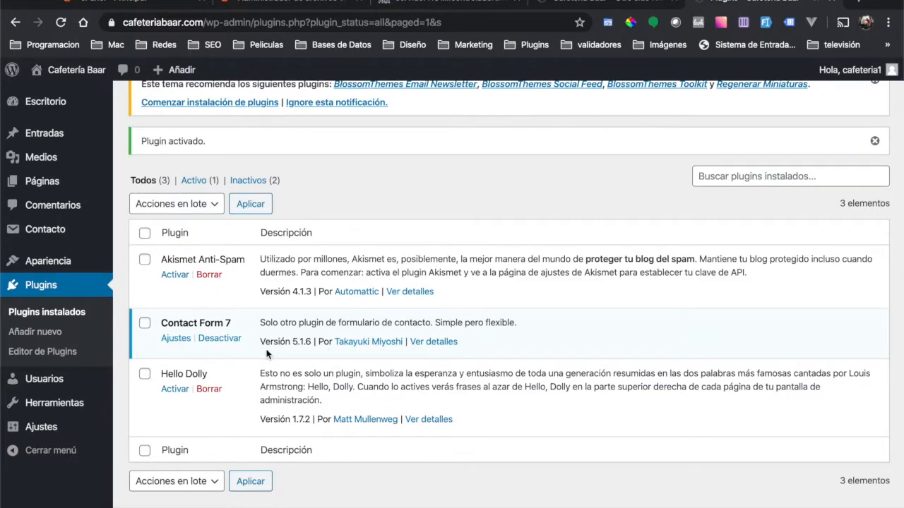
click(175, 343)
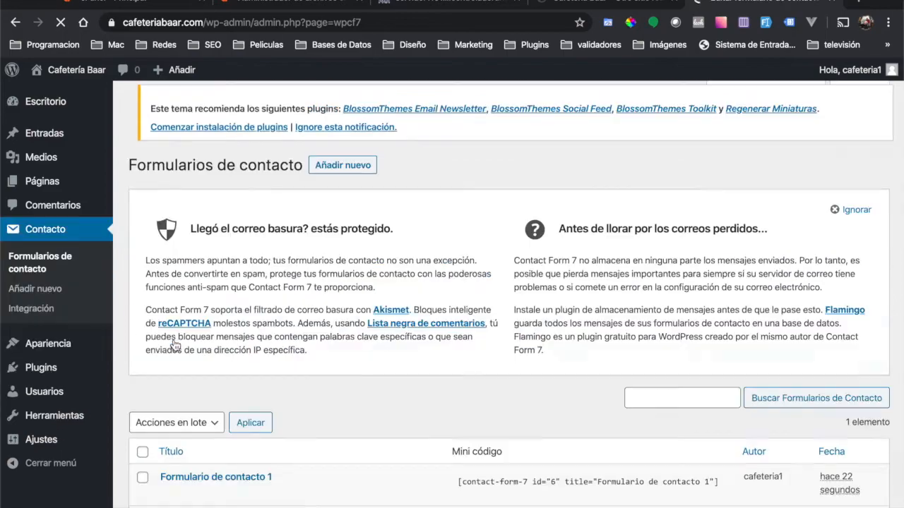
scroll(175, 345, down, 2)
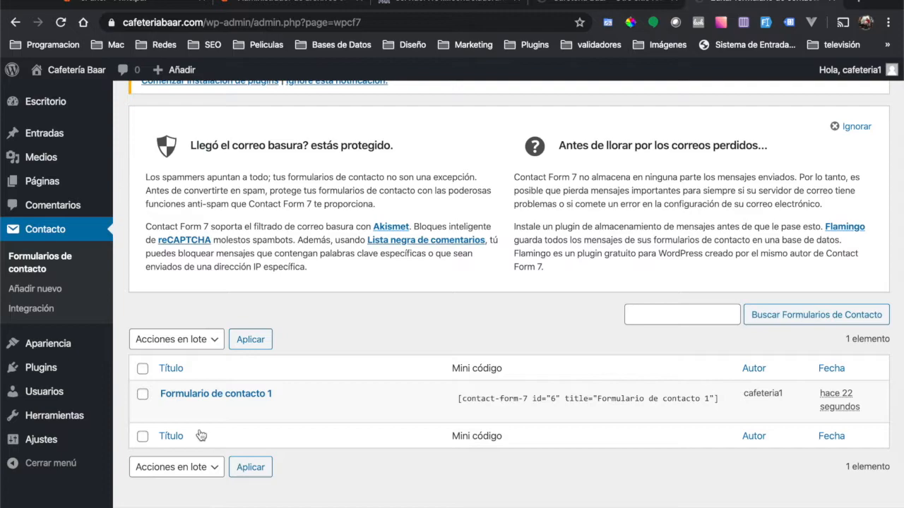
- Highlight the Mini código column heading, and select the shortcode of Formulario de contacto 1
mouse_move(342, 410)
drag(454, 368, 508, 369)
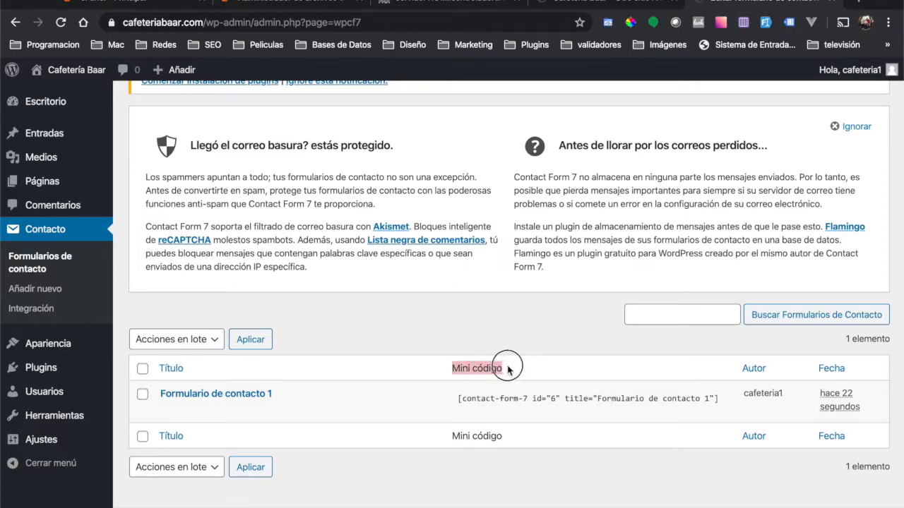
drag(459, 399, 720, 402)
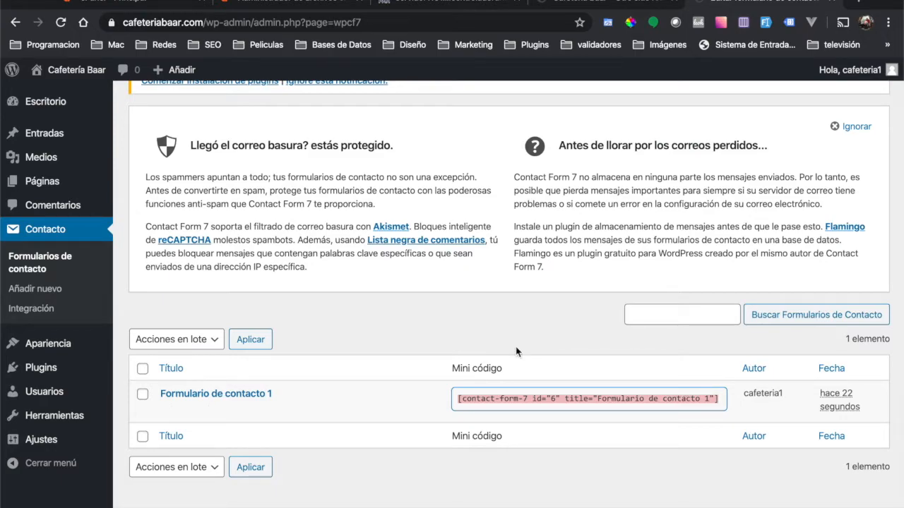
key(super+space)
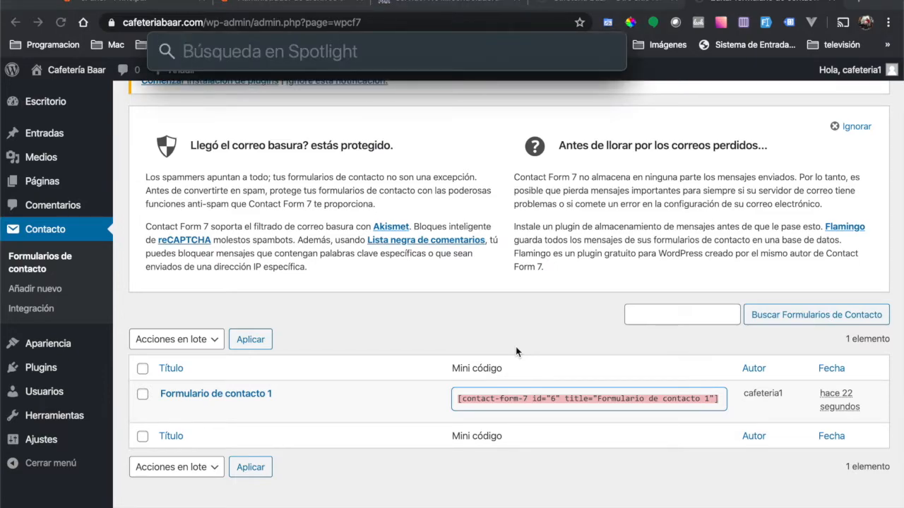
text(Shortcode)
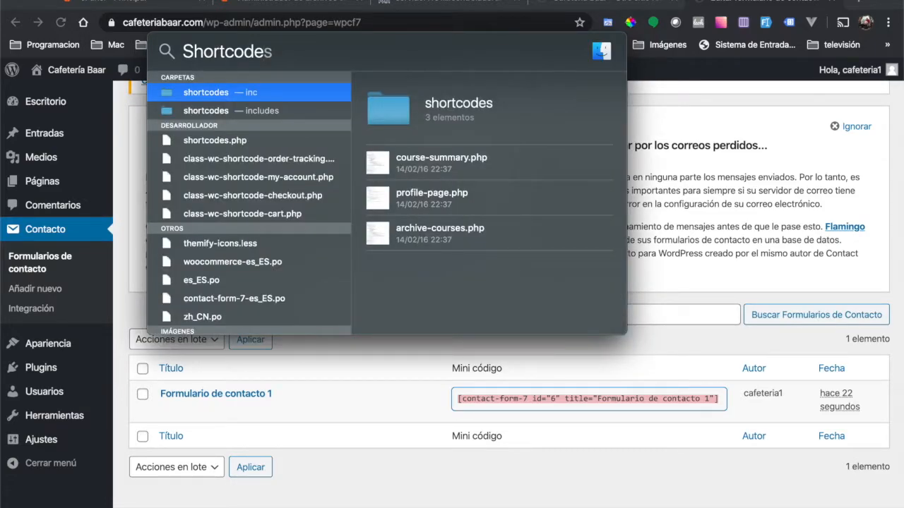
key(Escape)
key(Escape)
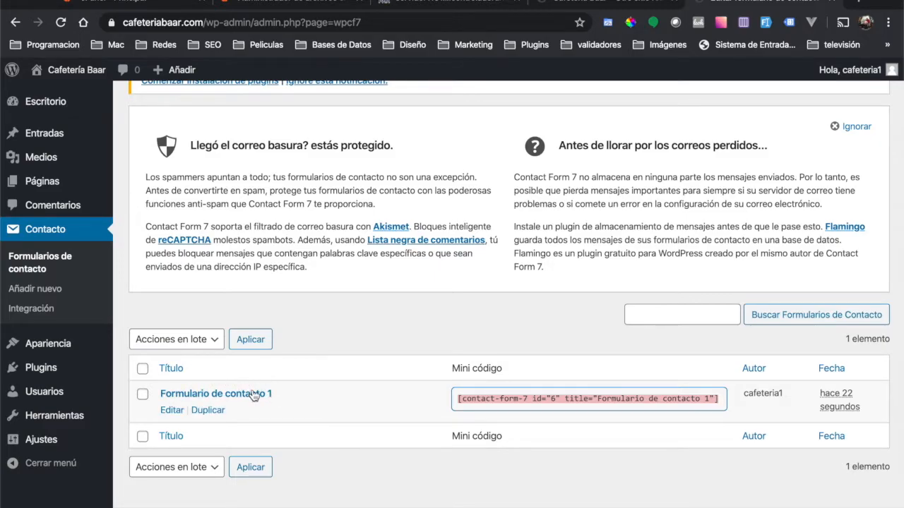
- Open Formulario de contacto 1 for editing, and shorten its title to "Formulario de contacto"
click(170, 410)
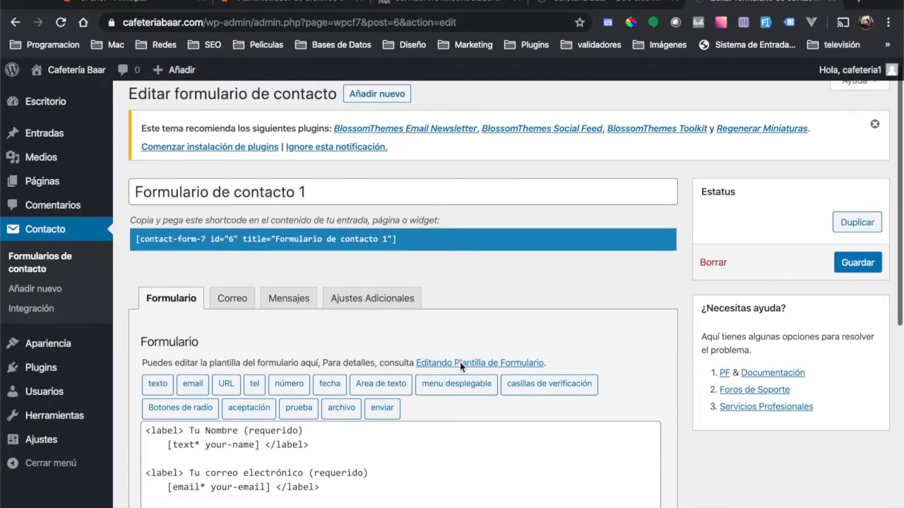
scroll(460, 362, down, 2)
click(357, 130)
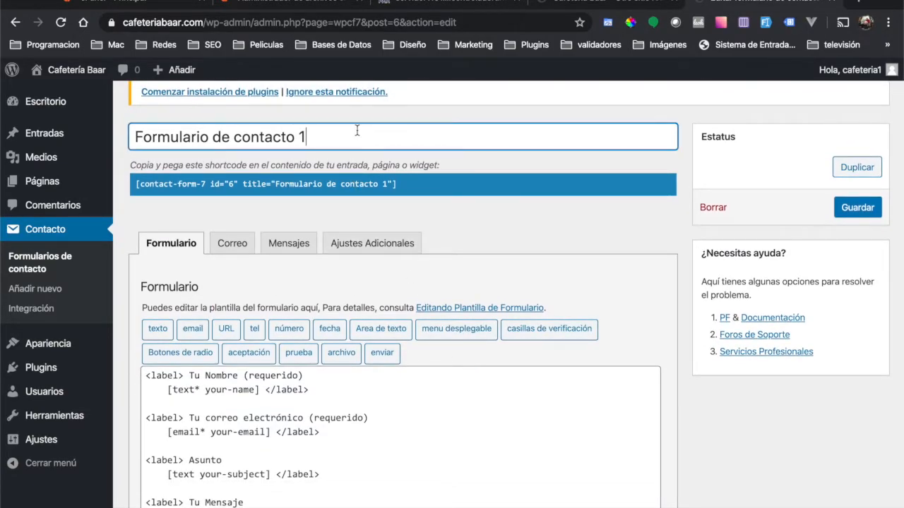
key(BackSpace)
- Examine the form template code from the name field to the Enviar submit tag, and highlight the name field's opening label tag
scroll(231, 272, down, 3)
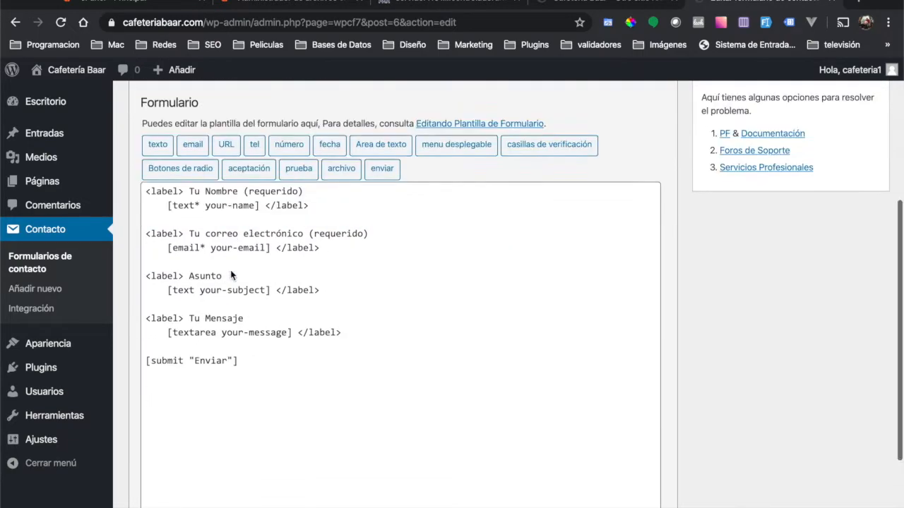
scroll(231, 276, up, 1)
drag(288, 376, 142, 177)
click(330, 262)
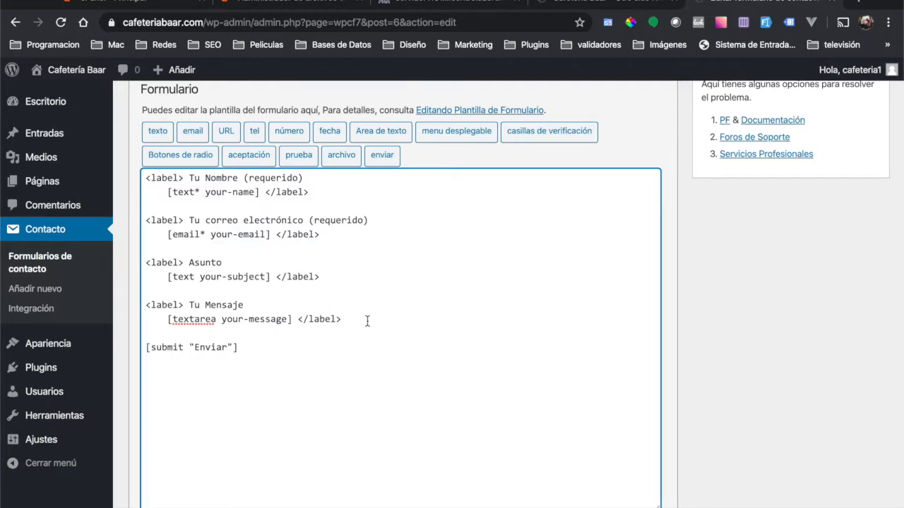
scroll(214, 181, up, 1)
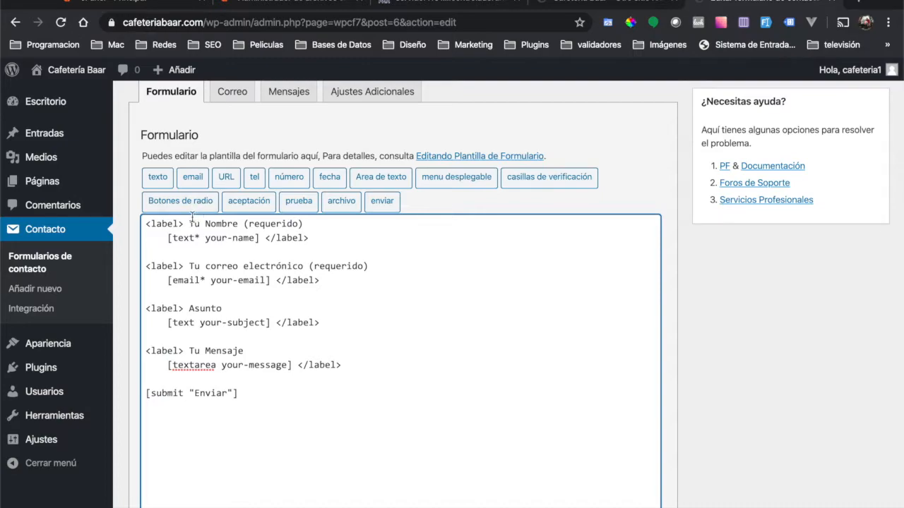
key(ctrl+a)
click(222, 223)
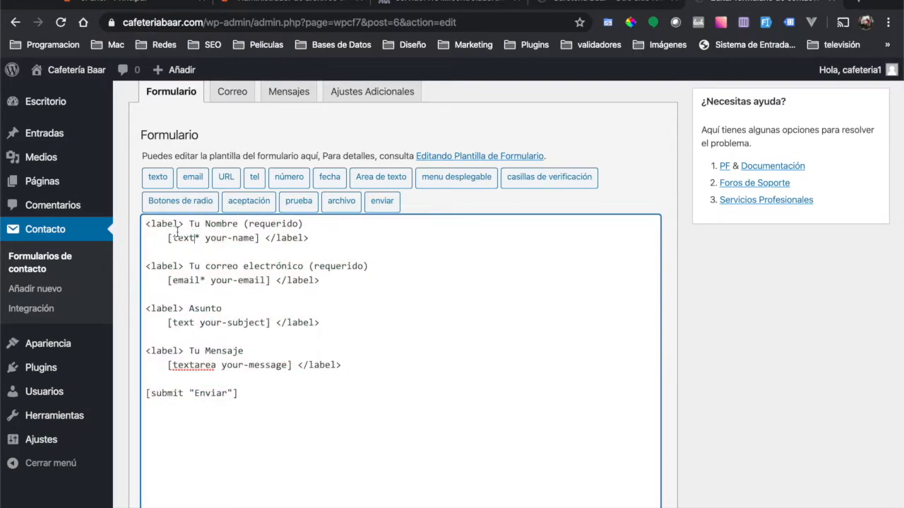
click(162, 223)
drag(162, 223, 146, 225)
- Review the form's title and shortcode, and highlight the ¿Necesitas ayuda? heading
scroll(619, 321, up, 2)
scroll(618, 321, up, 4)
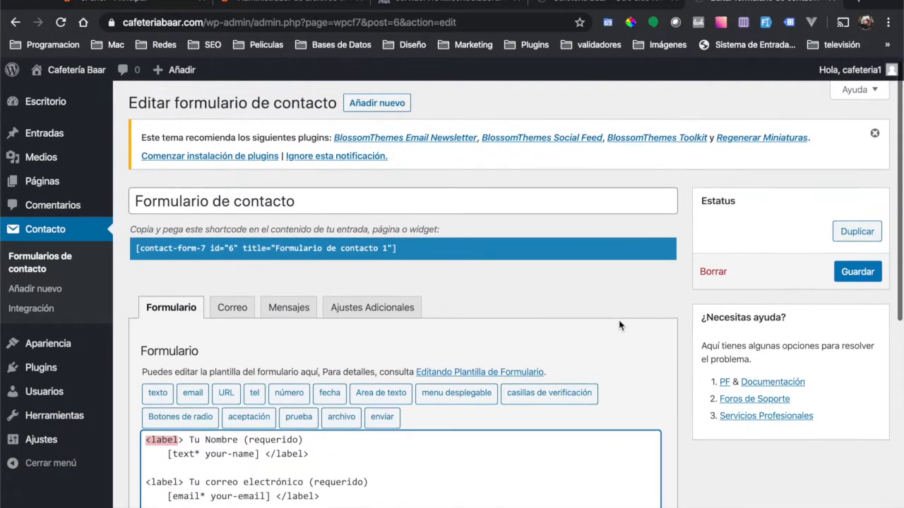
scroll(619, 324, down, 3)
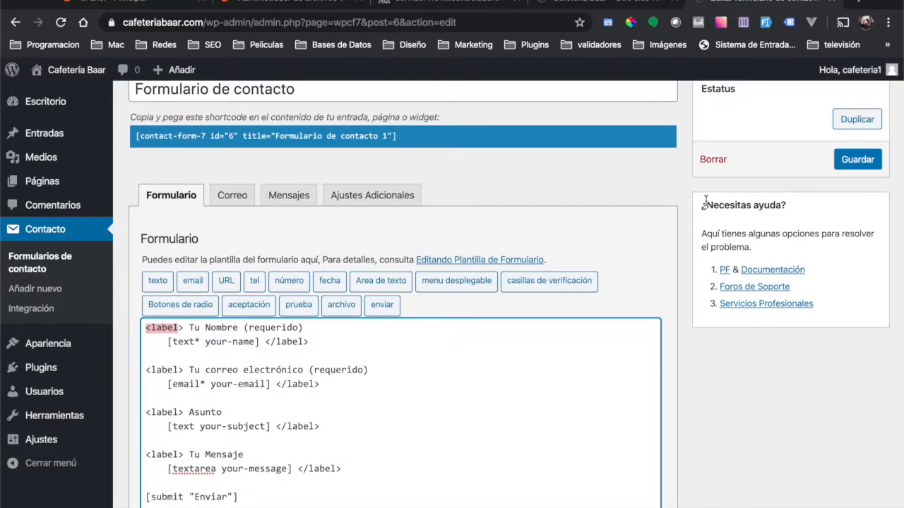
drag(702, 205, 794, 205)
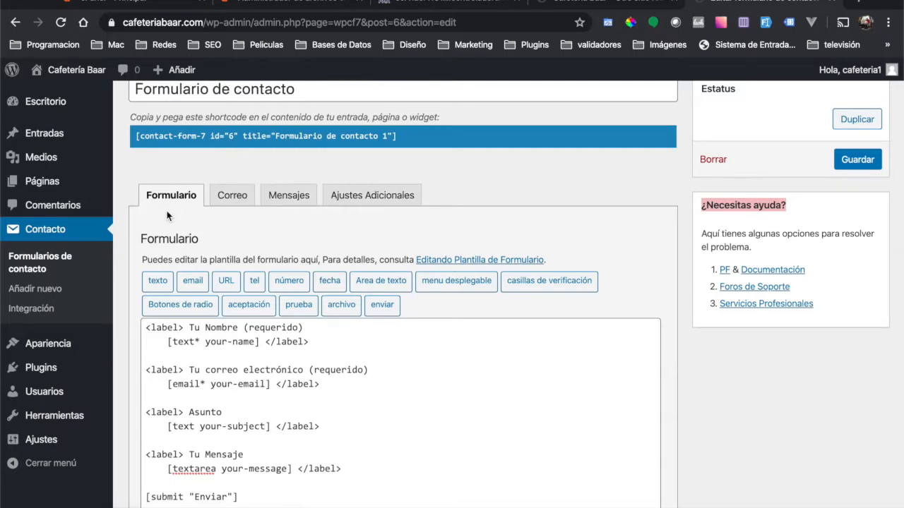
- Highlight the "Tu Nombre" label, the text* type and the your-name identifier in the template, plus the email field's opening label tag
drag(188, 329, 238, 333)
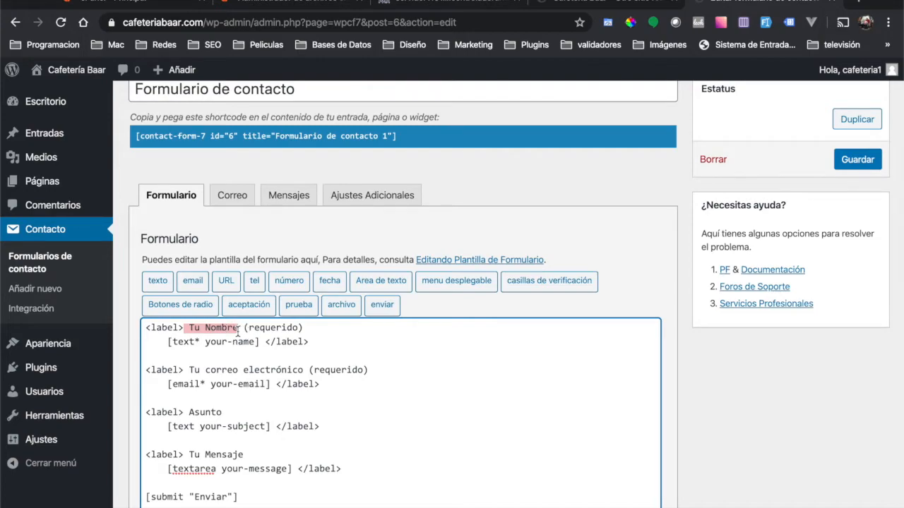
drag(244, 328, 170, 342)
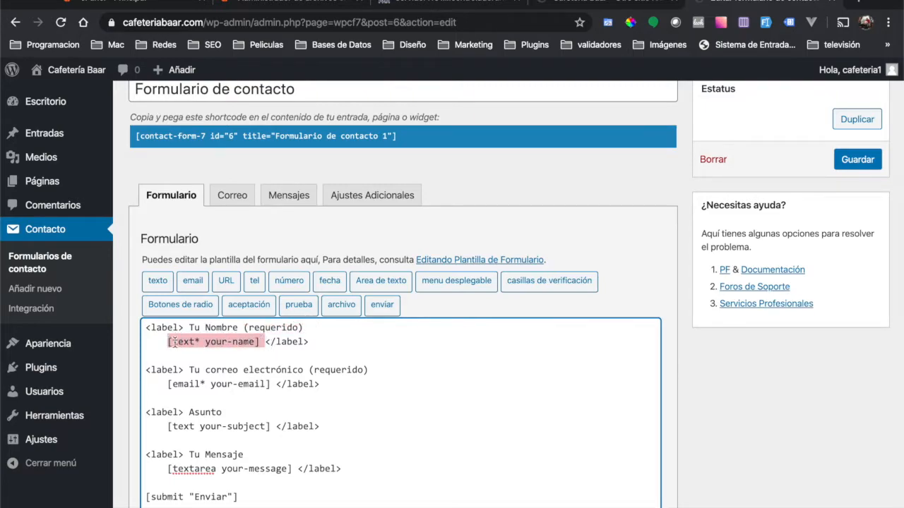
double_click(174, 342)
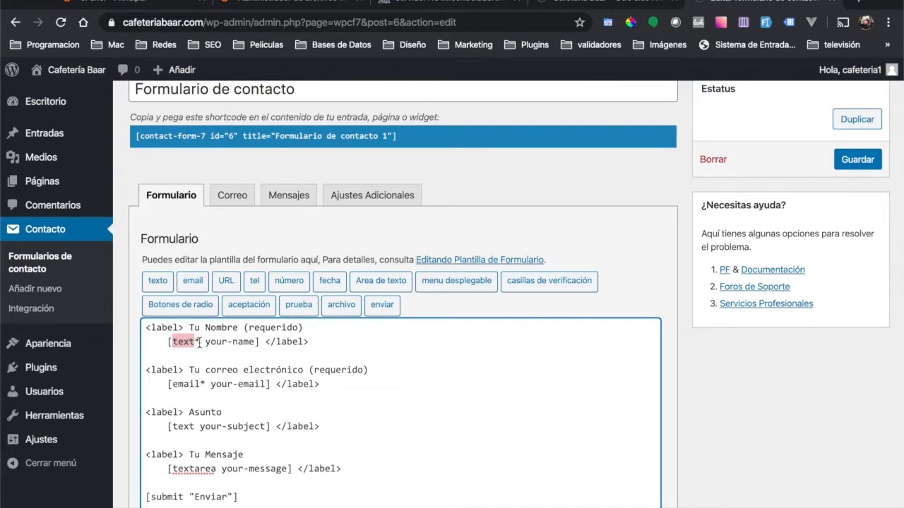
click(195, 342)
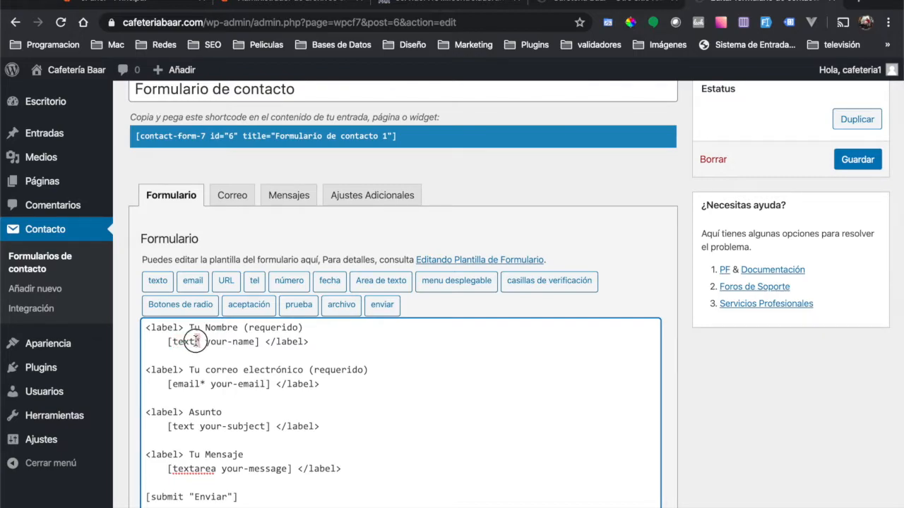
text(*)
drag(206, 342, 261, 343)
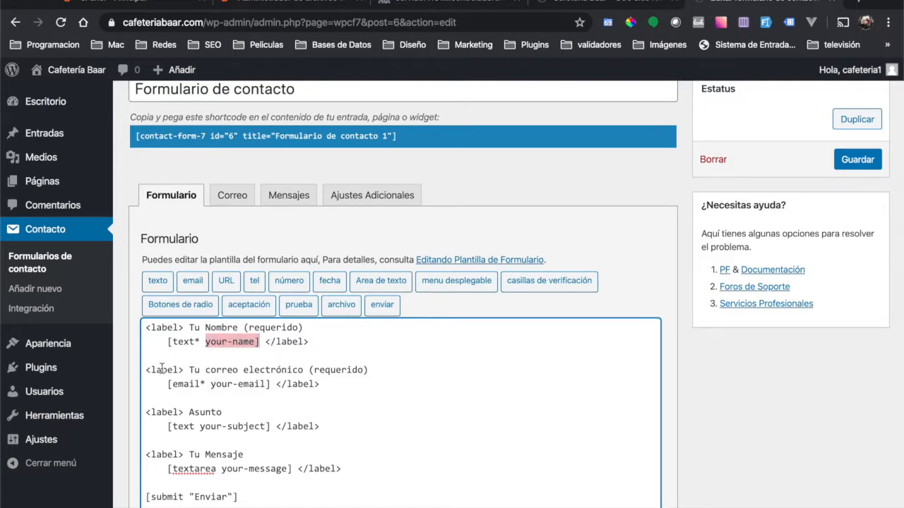
double_click(163, 370)
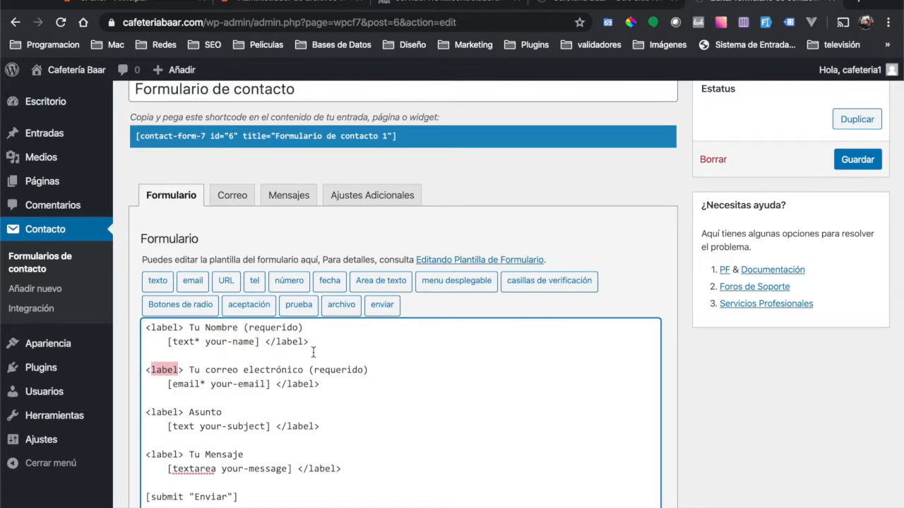
- Highlight the field types in the template's remaining tags: email for the email field, text for Asunto and textarea for Tu Mensaje
double_click(190, 384)
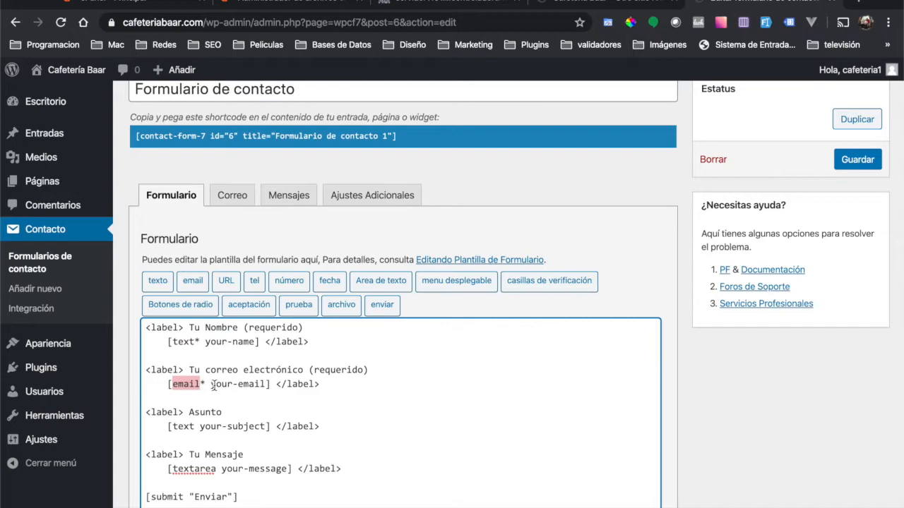
scroll(216, 371, down, 1)
scroll(215, 370, down, 3)
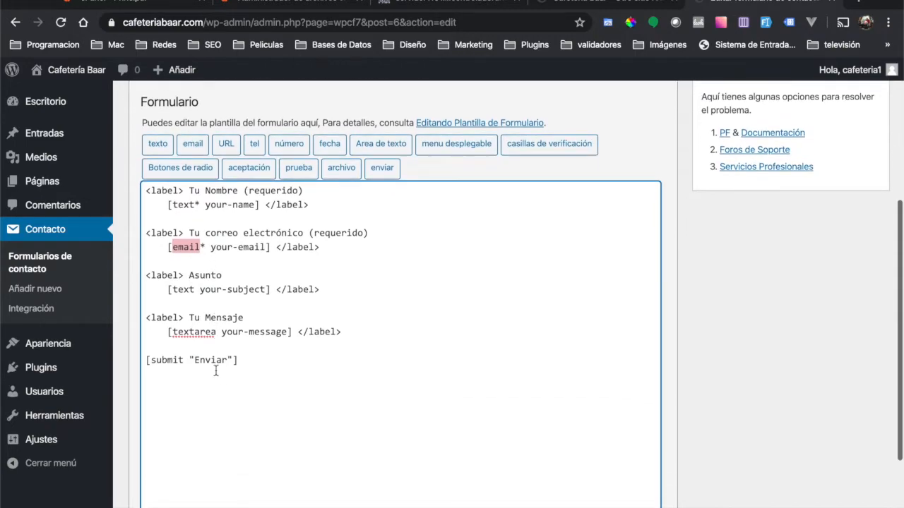
click(206, 279)
click(195, 288)
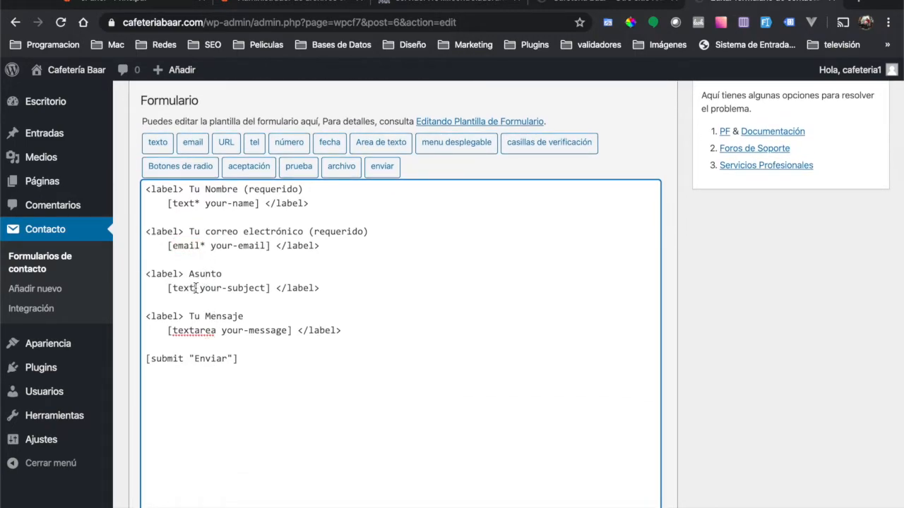
click(234, 278)
click(196, 288)
double_click(185, 289)
click(185, 289)
double_click(190, 330)
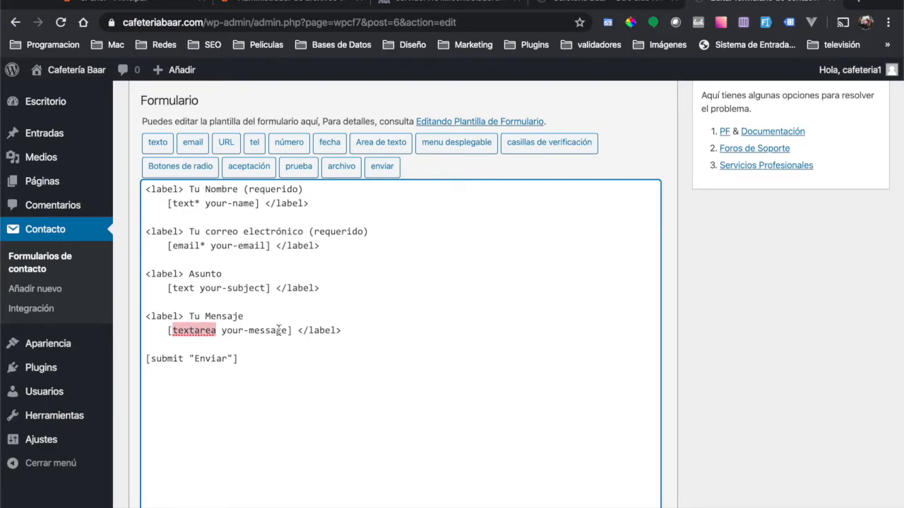
- Highlight the template's submit tag, and change its button text to "Contáctanos"
drag(276, 359, 145, 361)
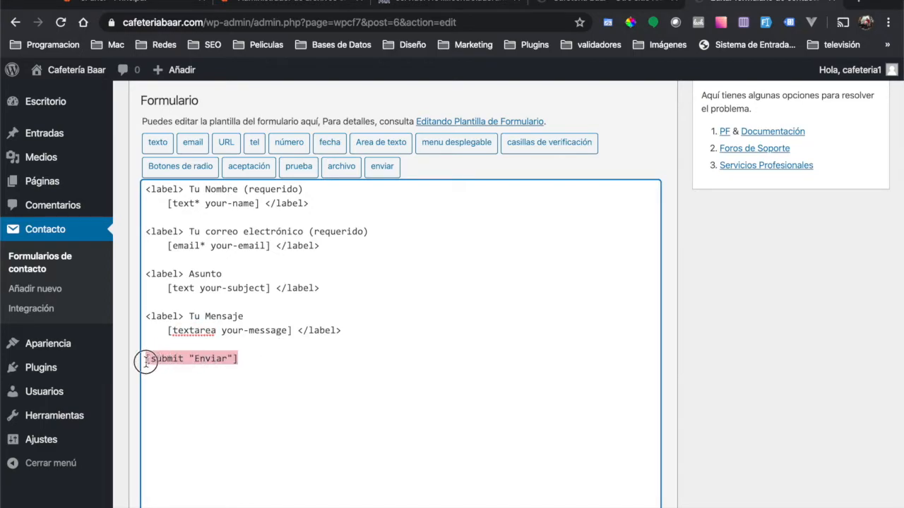
double_click(159, 358)
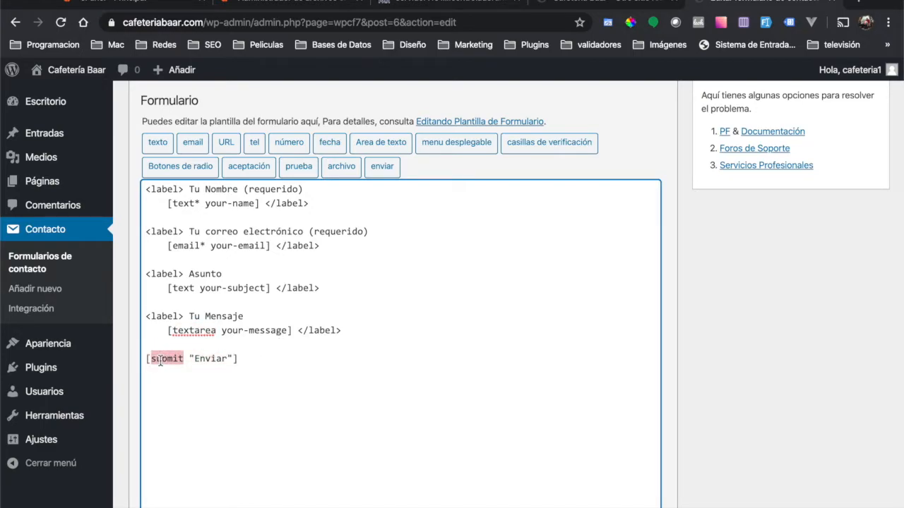
click(206, 366)
click(217, 363)
double_click(218, 363)
text(Contáctanos)
- Generate a tel form tag set as a required field with the default value "Tu Teléfono"
click(252, 150)
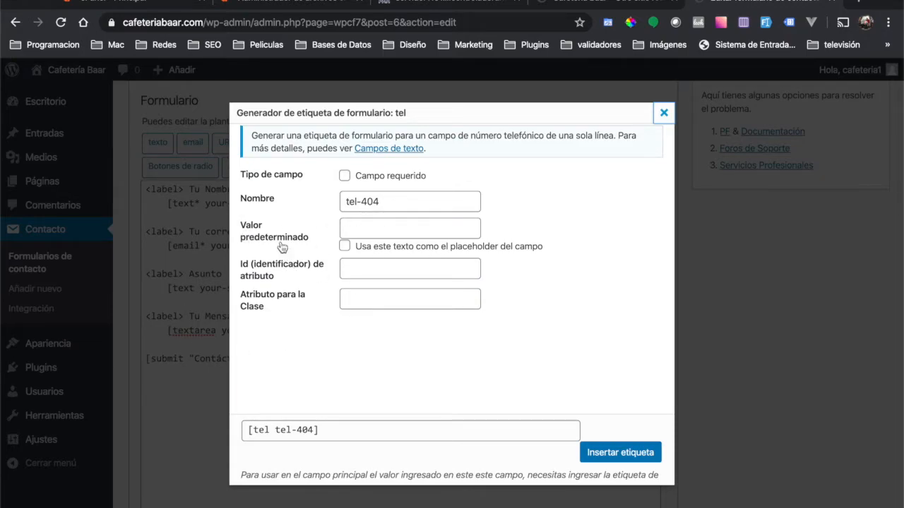
click(345, 177)
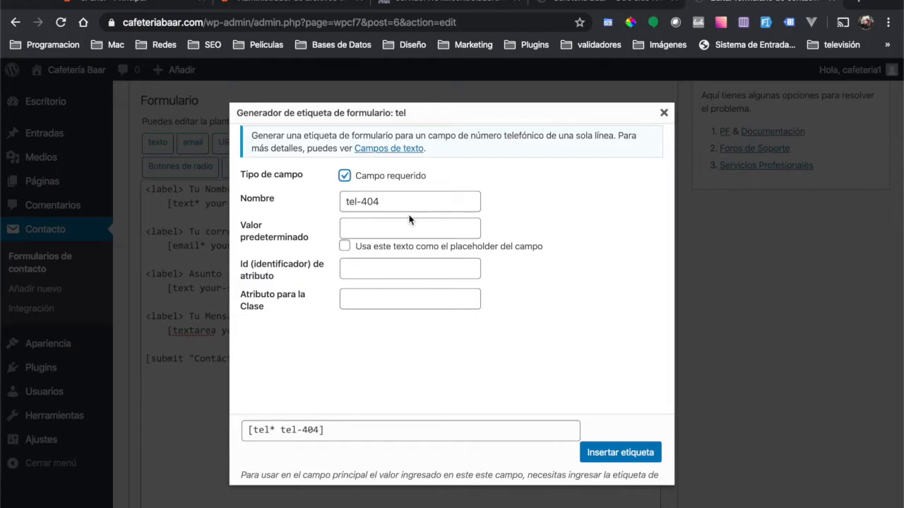
click(397, 228)
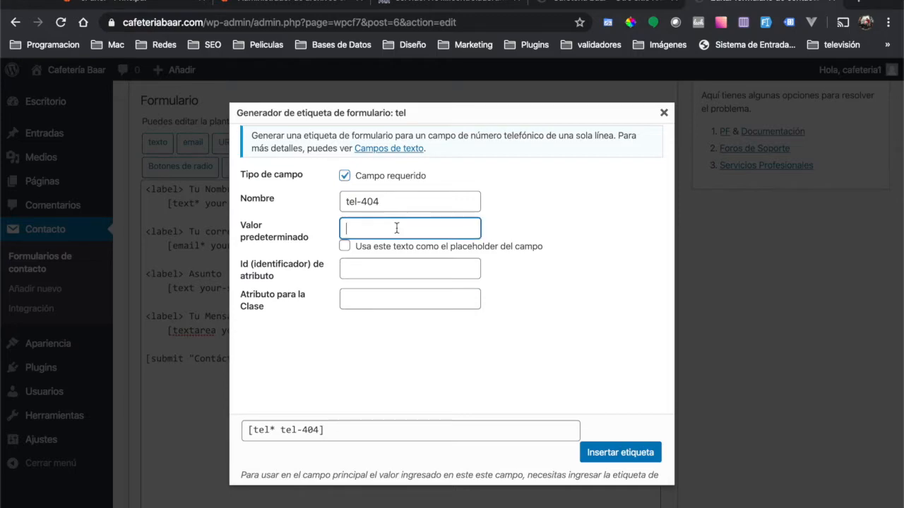
text(Tu Teléfono)
key(Tab)
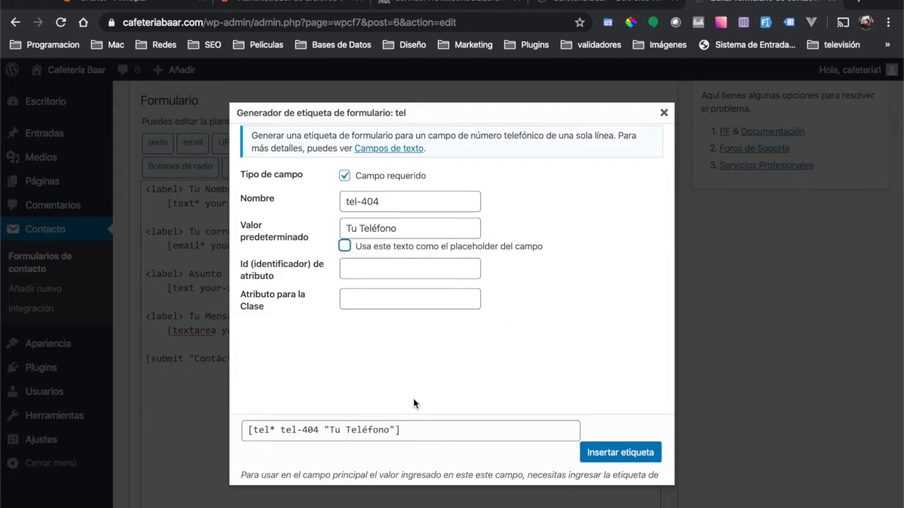
- Use the tel tag's default text as placeholder, and insert the tag below the name field with blank lines around it
click(445, 428)
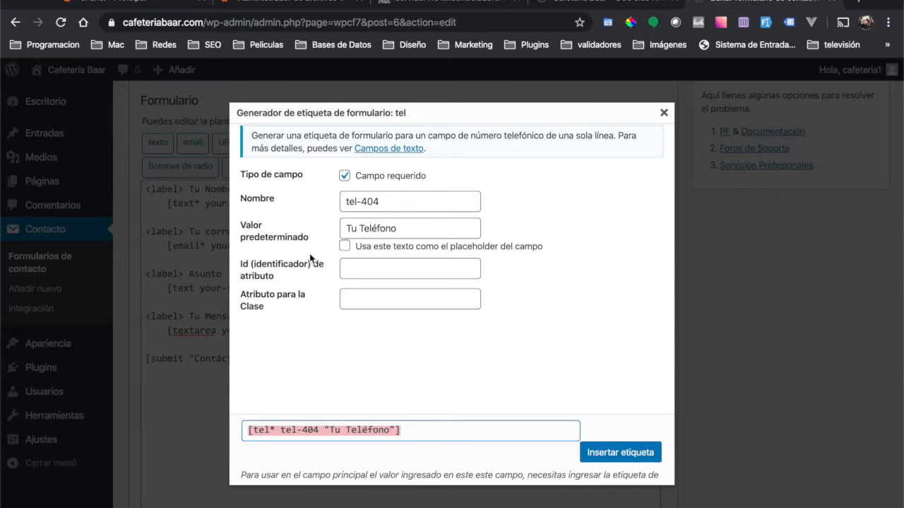
click(418, 251)
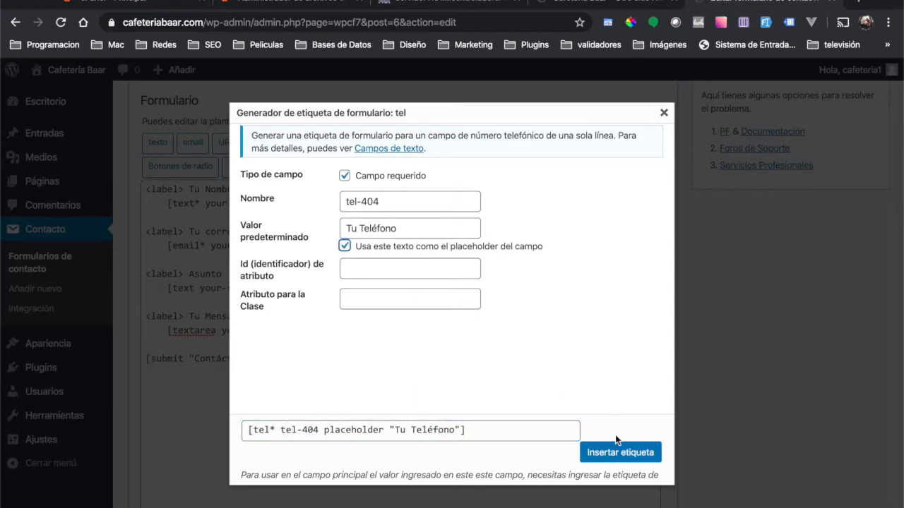
click(624, 459)
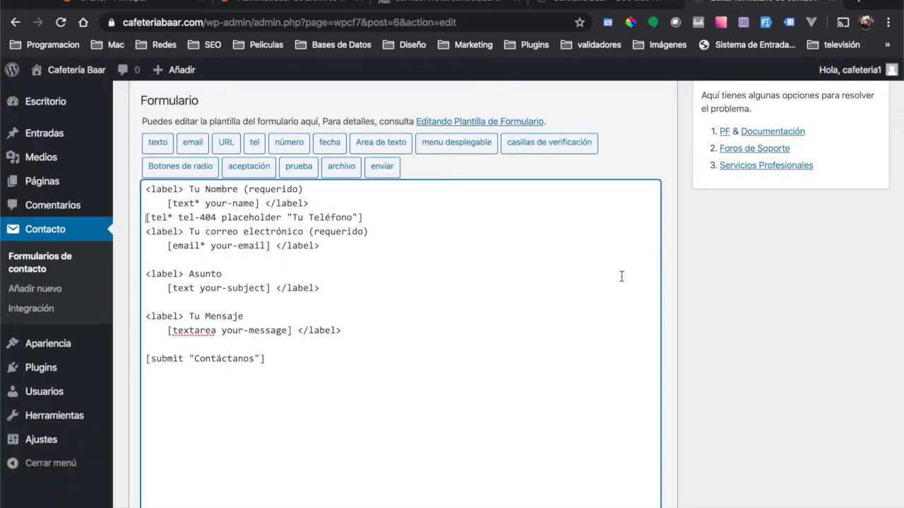
key(Return)
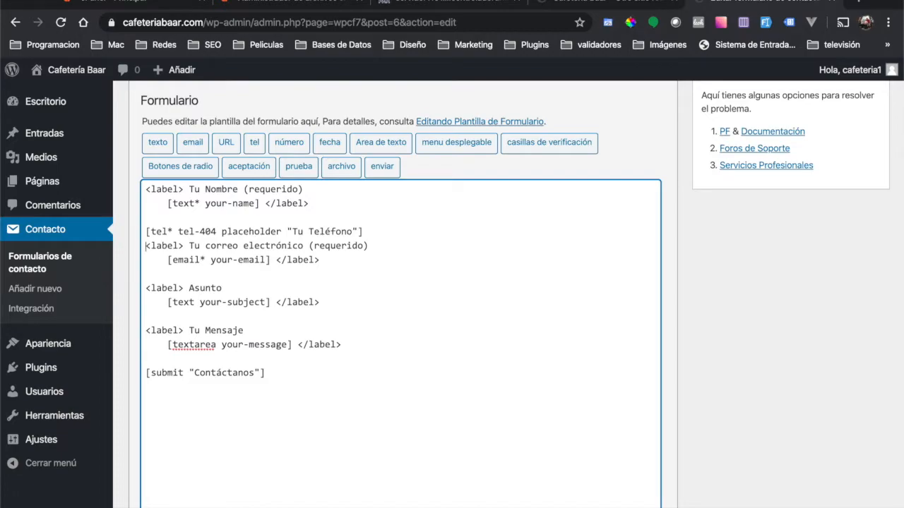
key(Return)
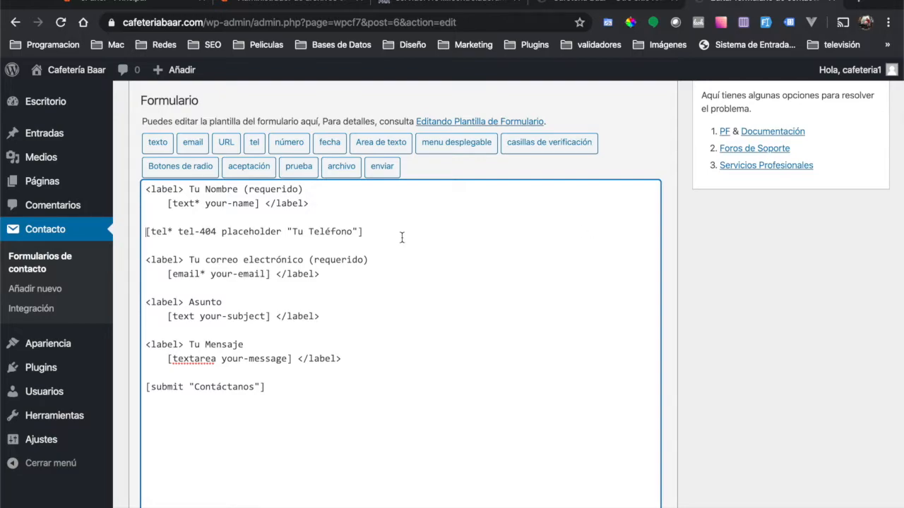
- Highlight the inserted tel tag and compare it with the name field's text* your-name tag and its enclosing label
drag(379, 237, 127, 231)
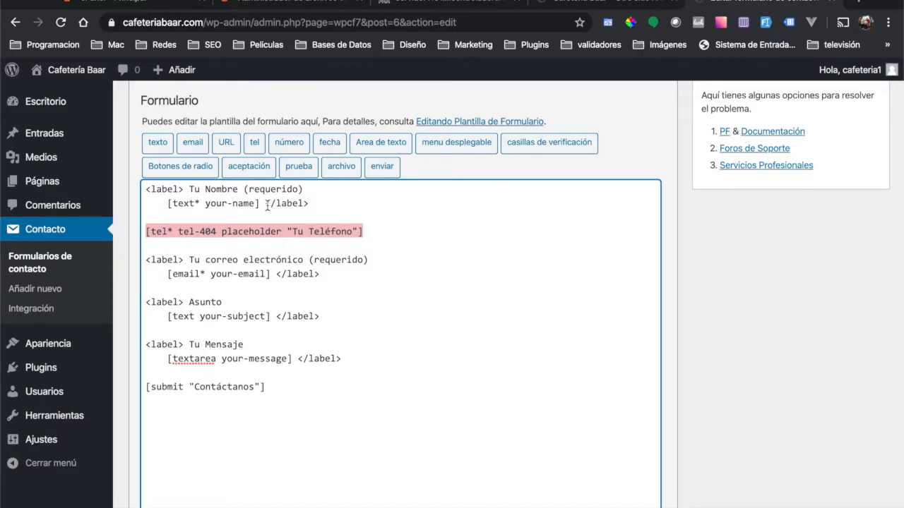
drag(163, 204, 260, 202)
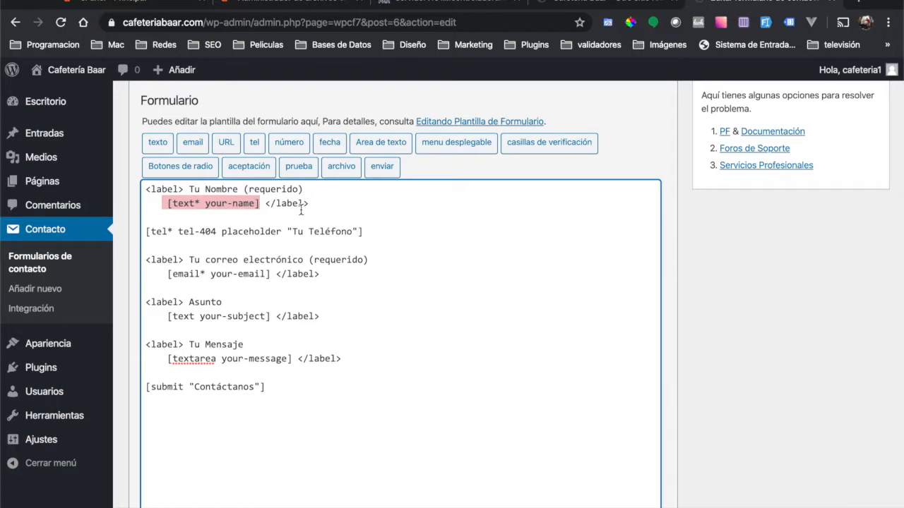
click(302, 211)
click(174, 232)
- Copy the name field's opening label line above the tel tag, and reword it to "Tu Teléfono (requerido)"
drag(301, 189, 140, 186)
key(ctrl+c)
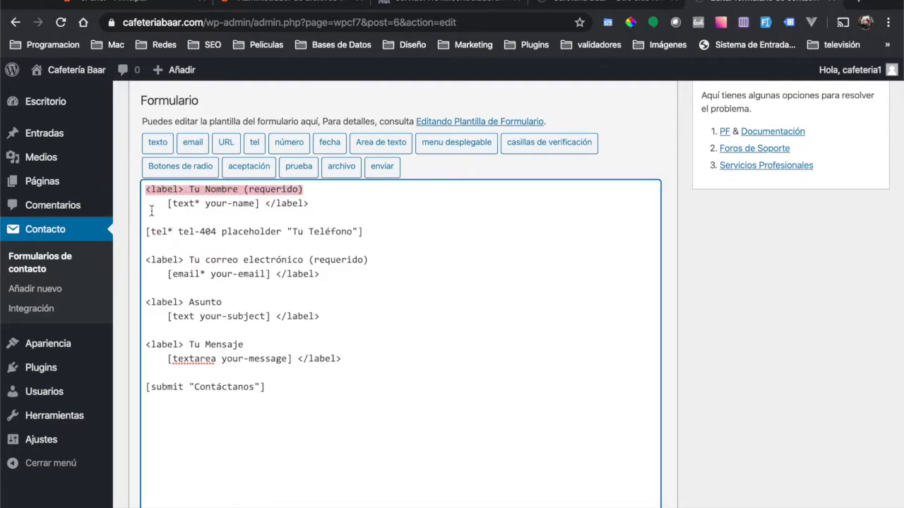
click(149, 219)
key(Return)
key(ctrl+v)
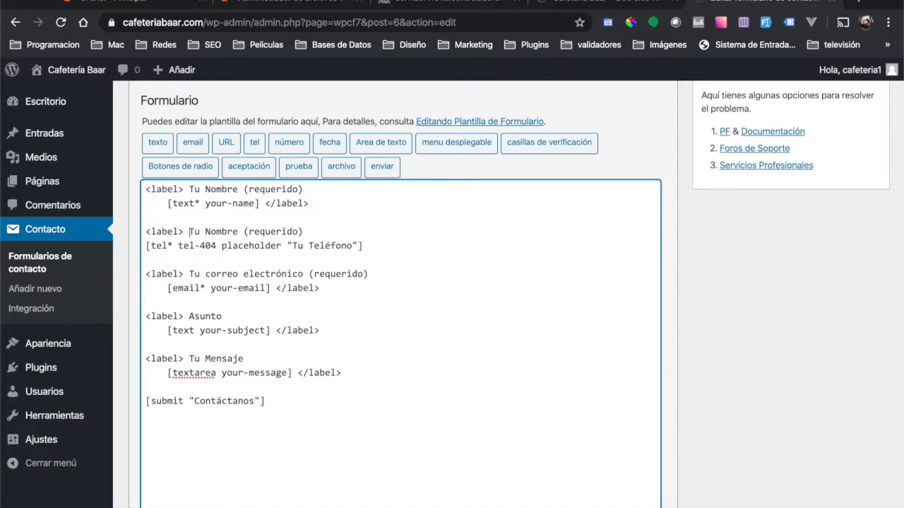
double_click(237, 231)
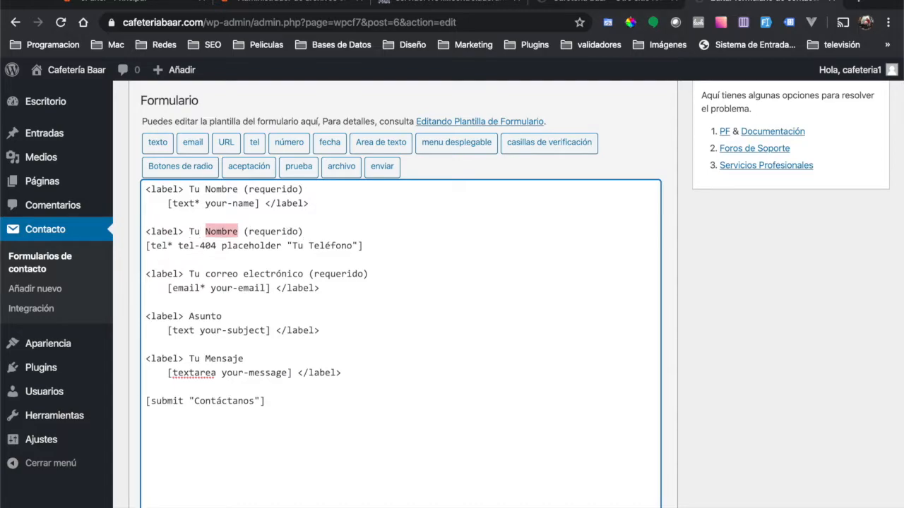
text(Teléo)
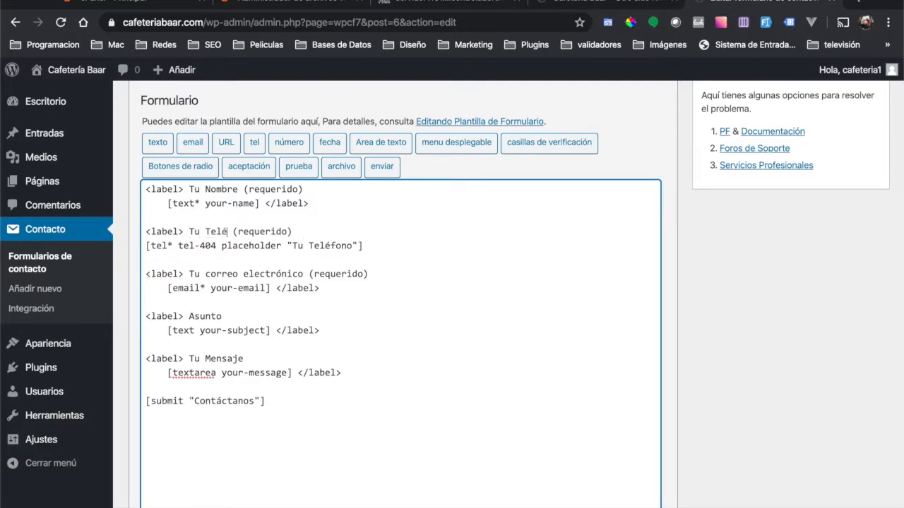
key(BackSpace)
text(fono)
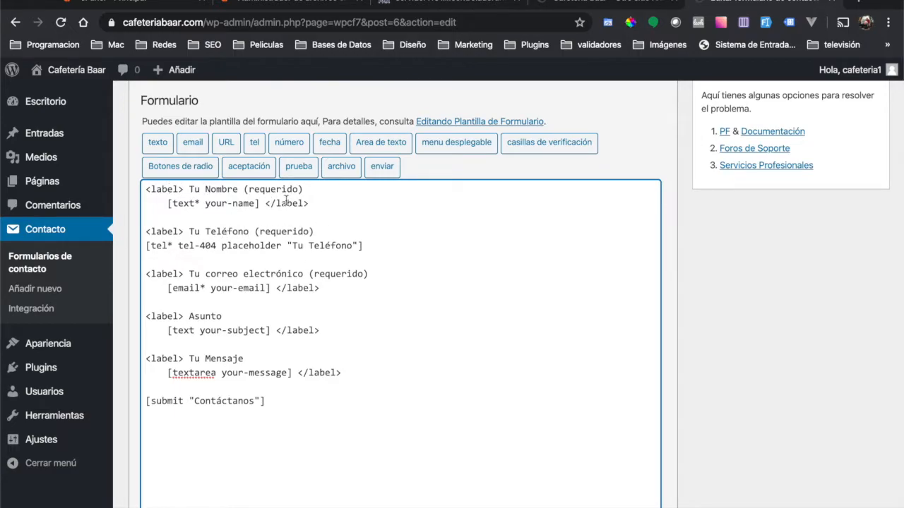
- Copy the name field's closing </label> tag to the end of the tel tag line
drag(265, 203, 309, 204)
key(ctrl+c)
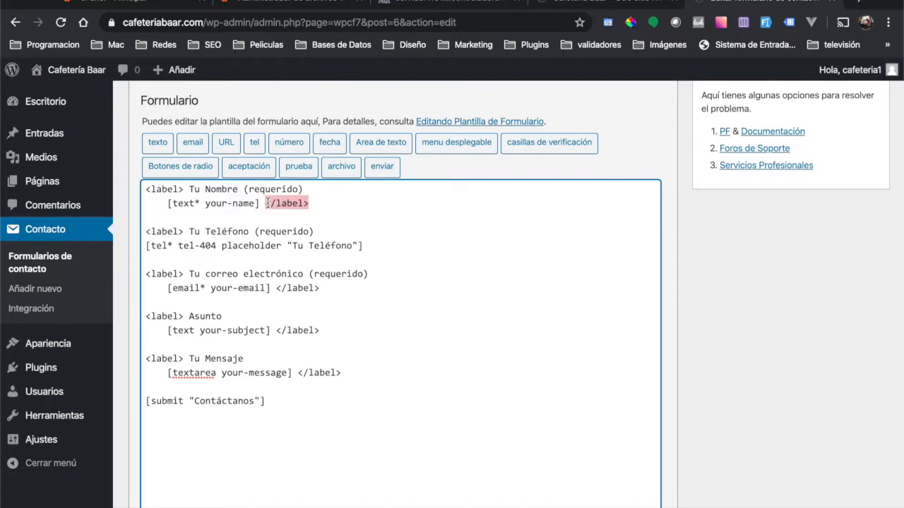
click(413, 247)
key(ctrl+v)
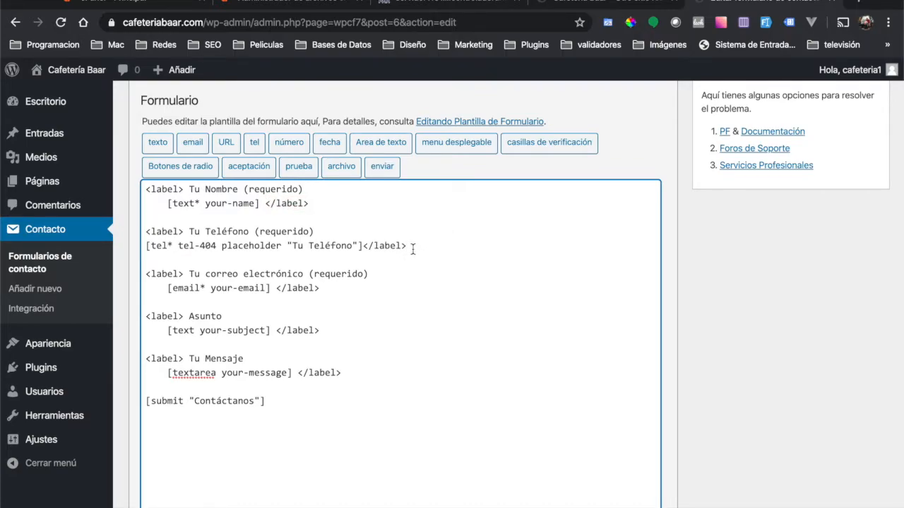
- Review the form's mail settings, including recipient, sender, subject, additional headers and message body
scroll(413, 249, up, 3)
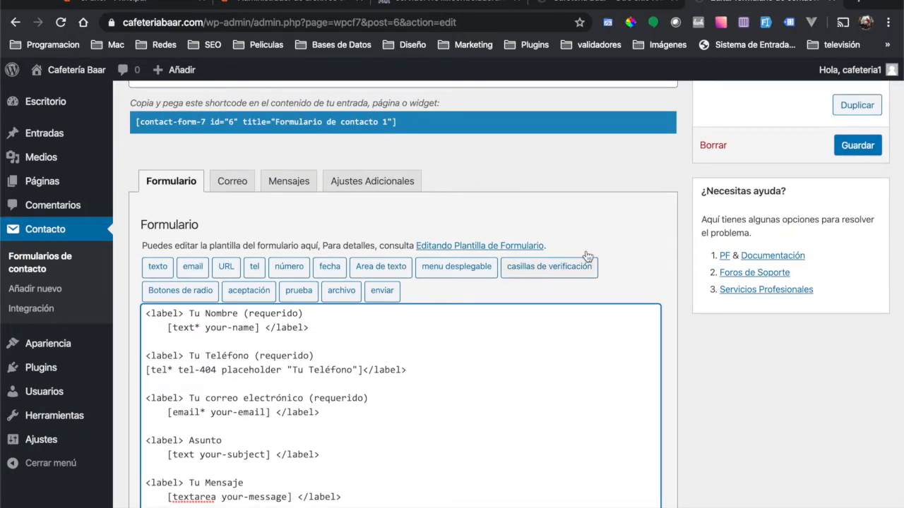
scroll(455, 242, down, 4)
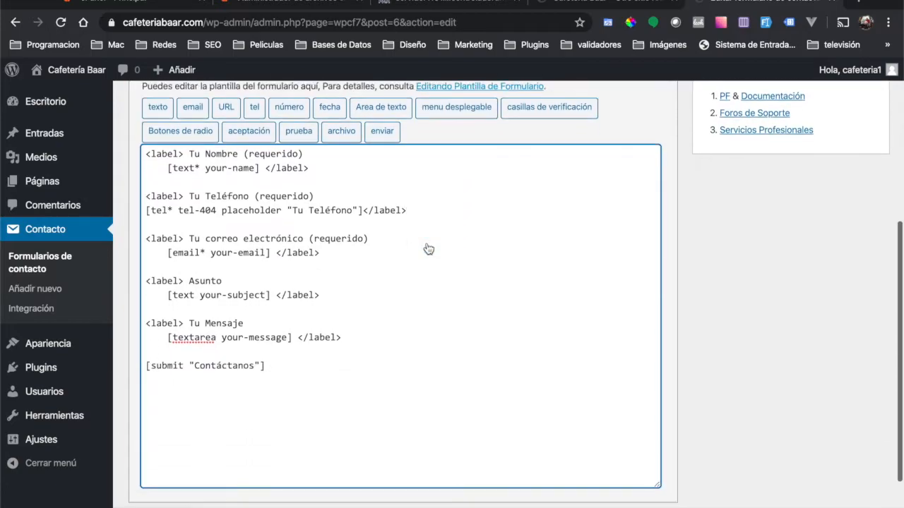
scroll(428, 248, up, 3)
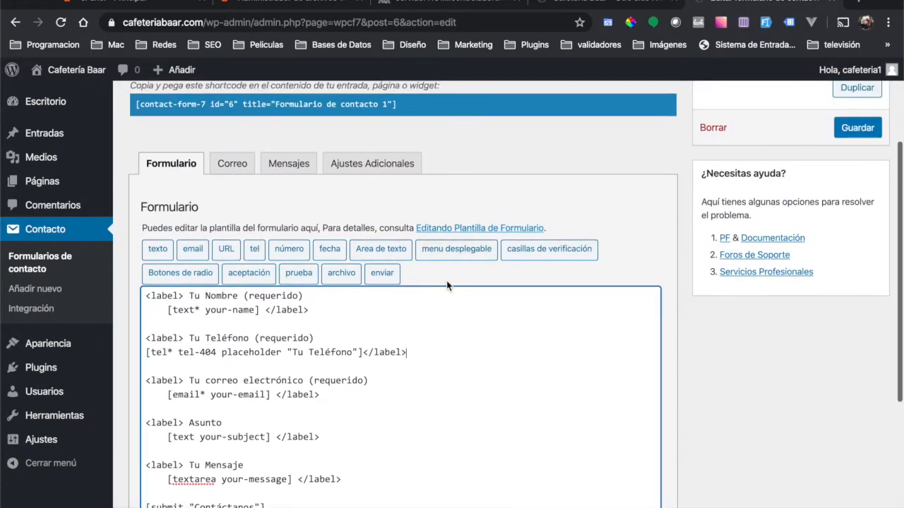
click(232, 163)
scroll(379, 323, down, 2)
scroll(379, 323, down, 5)
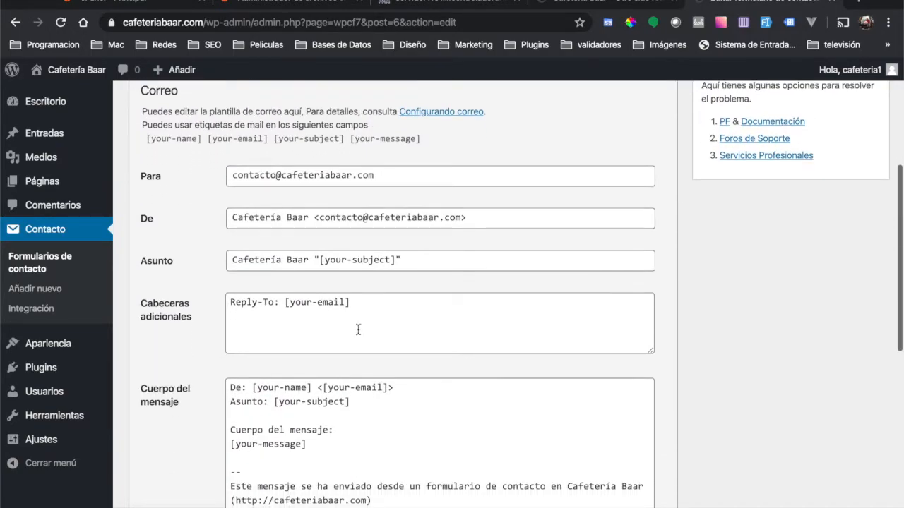
scroll(320, 374, down, 3)
scroll(319, 369, up, 4)
scroll(320, 370, up, 4)
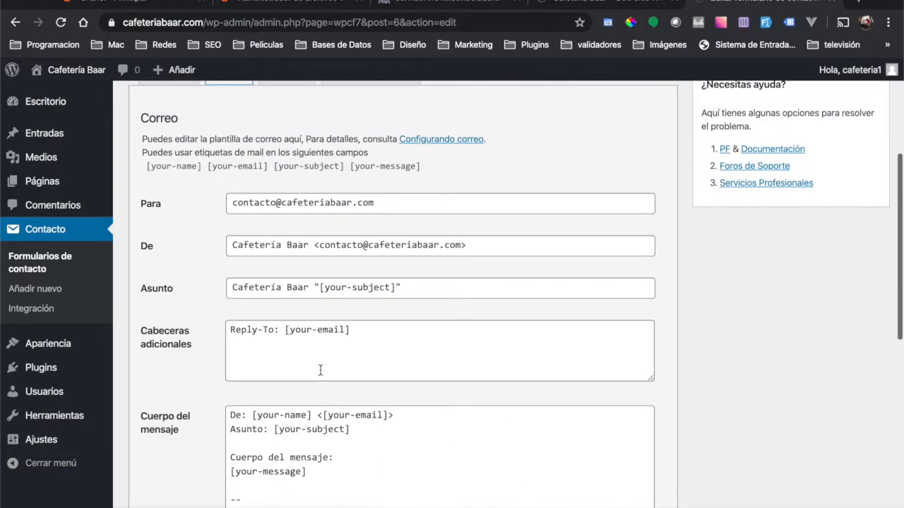
scroll(320, 334, down, 4)
scroll(320, 334, up, 4)
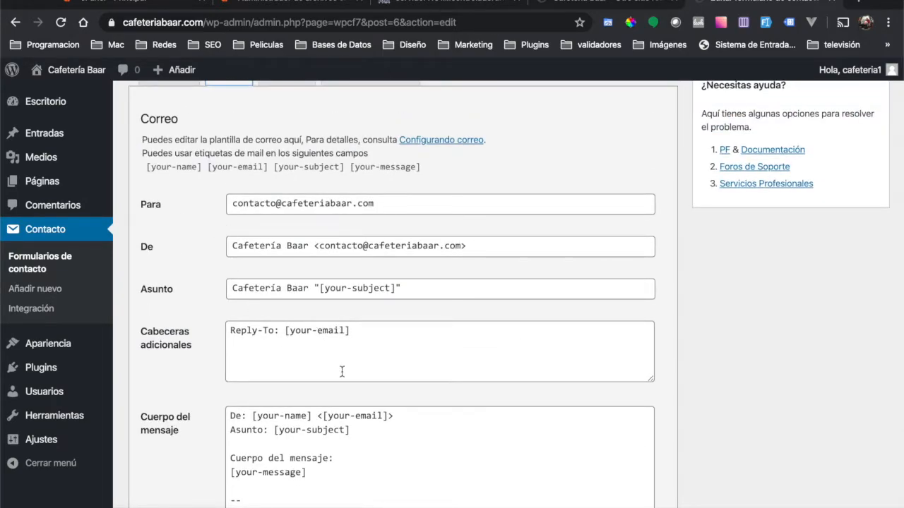
scroll(340, 369, up, 3)
scroll(342, 348, down, 1)
scroll(342, 345, down, 1)
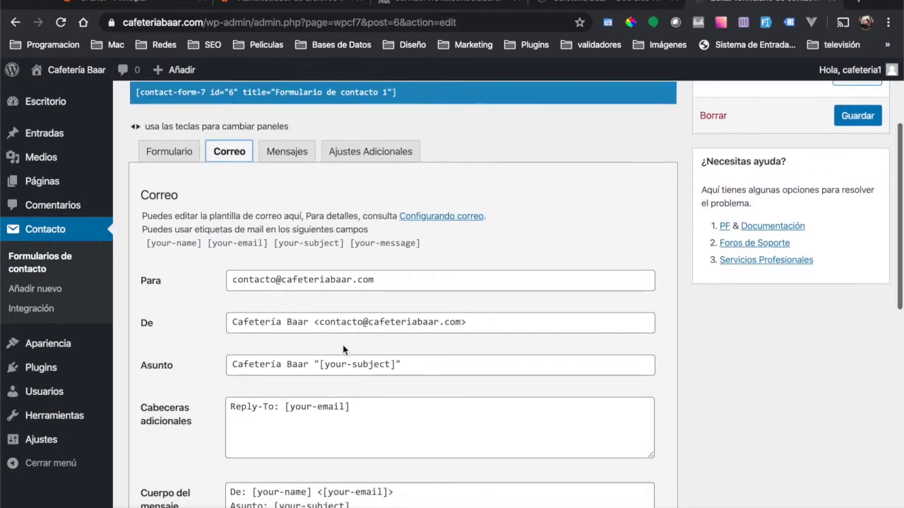
- Review the form's success, error and validation messages, and open its additional settings
click(299, 151)
scroll(282, 316, down, 3)
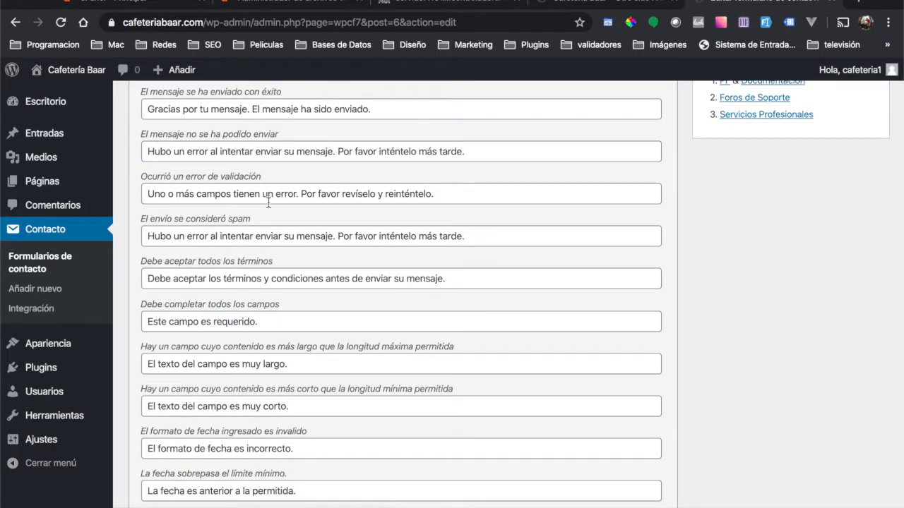
scroll(321, 242, down, 4)
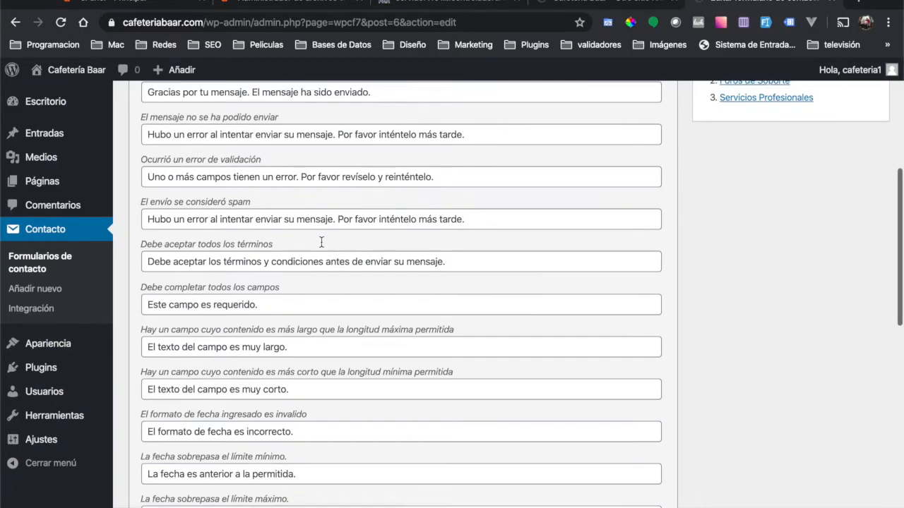
scroll(321, 243, down, 3)
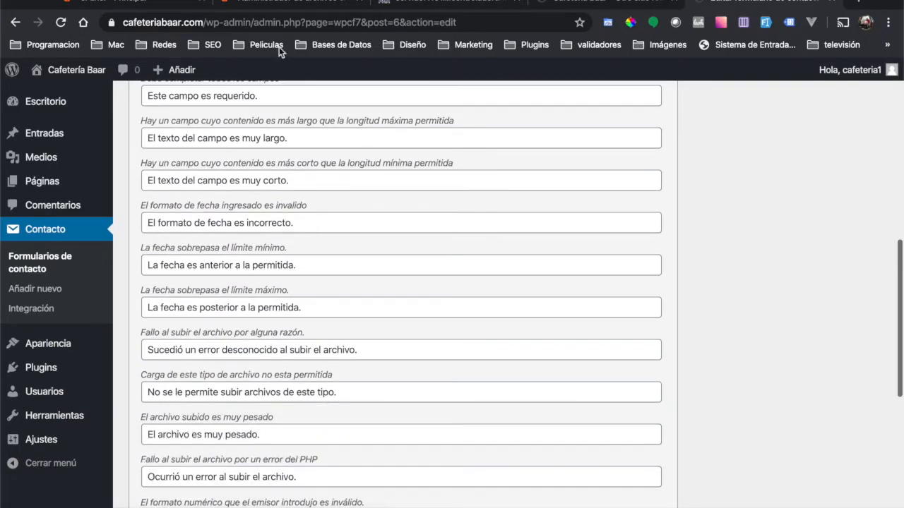
scroll(292, 332, up, 10)
click(371, 250)
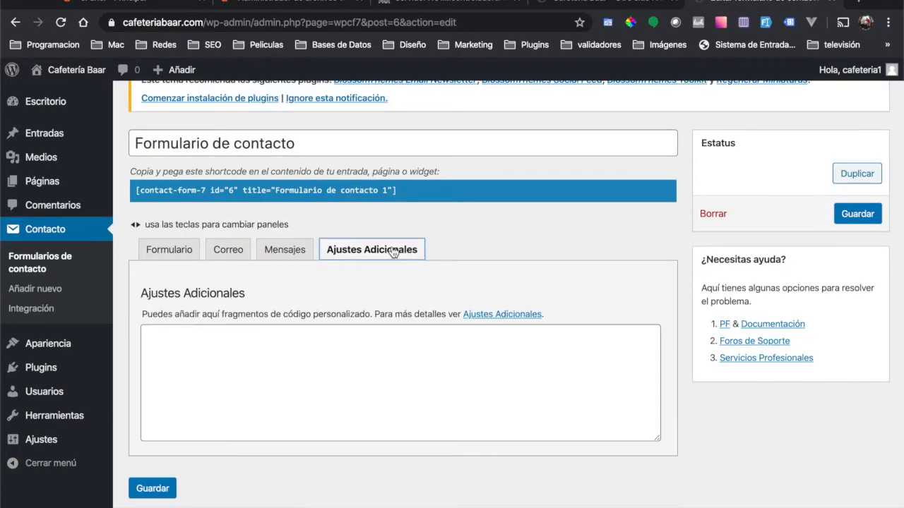
- Return to the form template, save the contact form, and select its shortcode [contact-form-7 id="6" title="Formulario de contacto"]
click(164, 248)
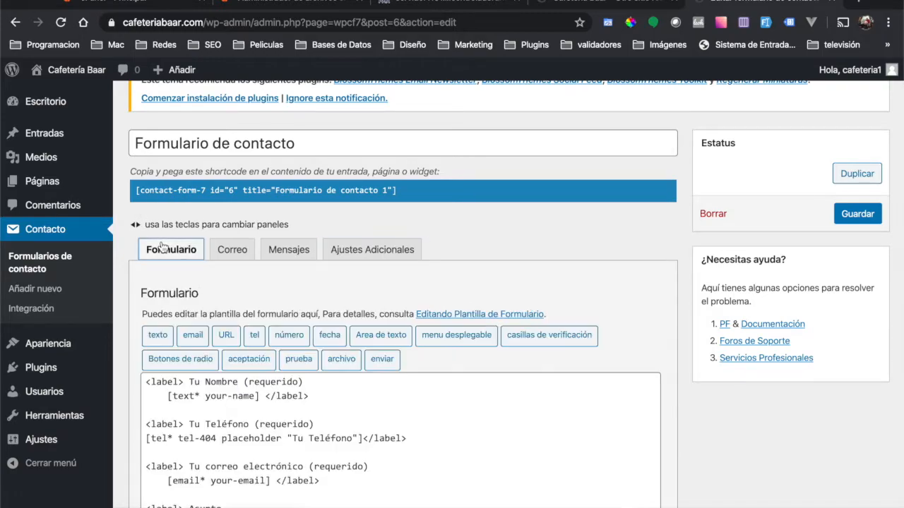
click(872, 220)
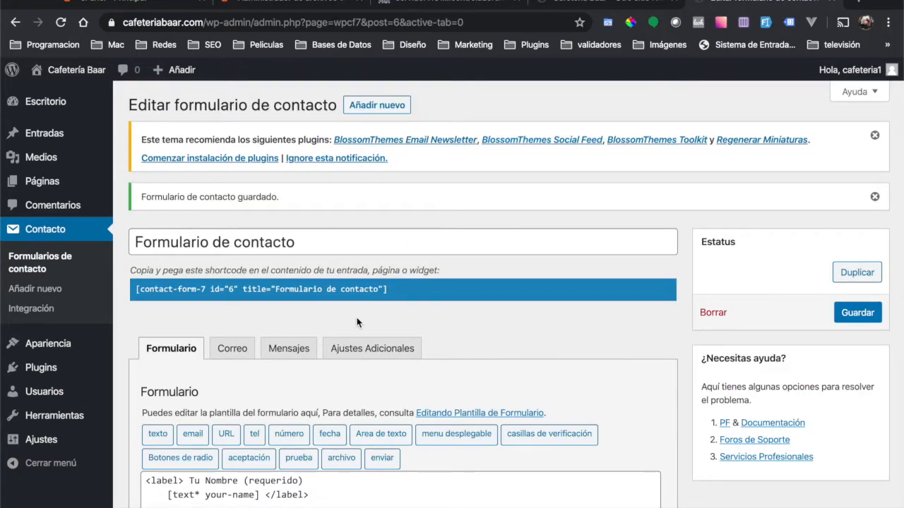
drag(394, 291, 407, 318)
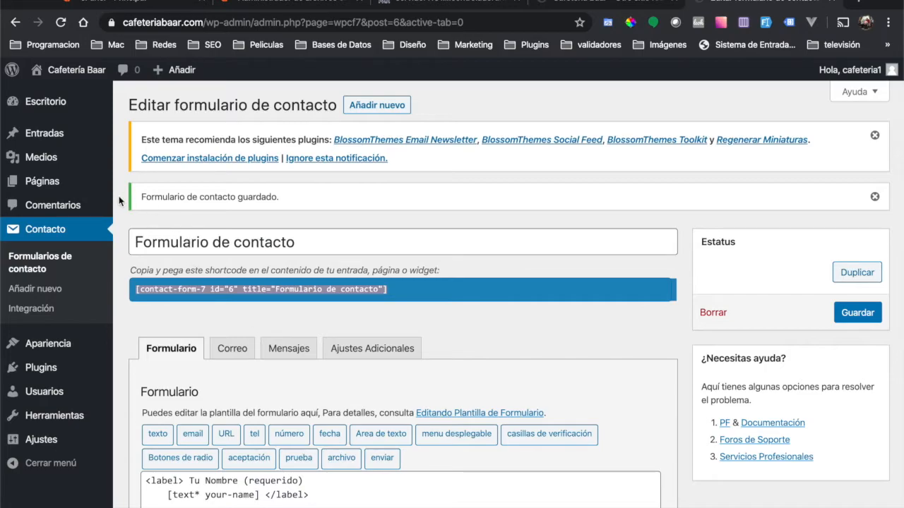
- Open the list of all pages, look over the site's public home page, and examine the existing pages' titles and status
mouse_move(65, 188)
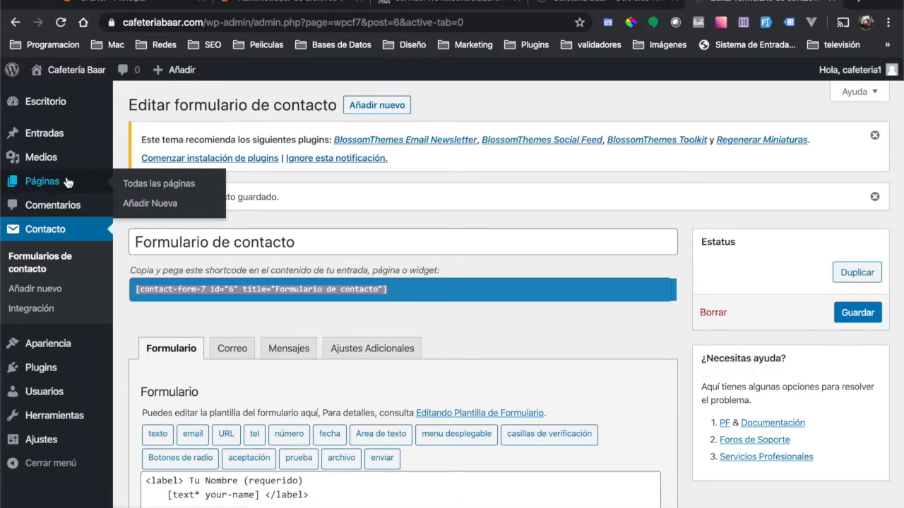
click(134, 185)
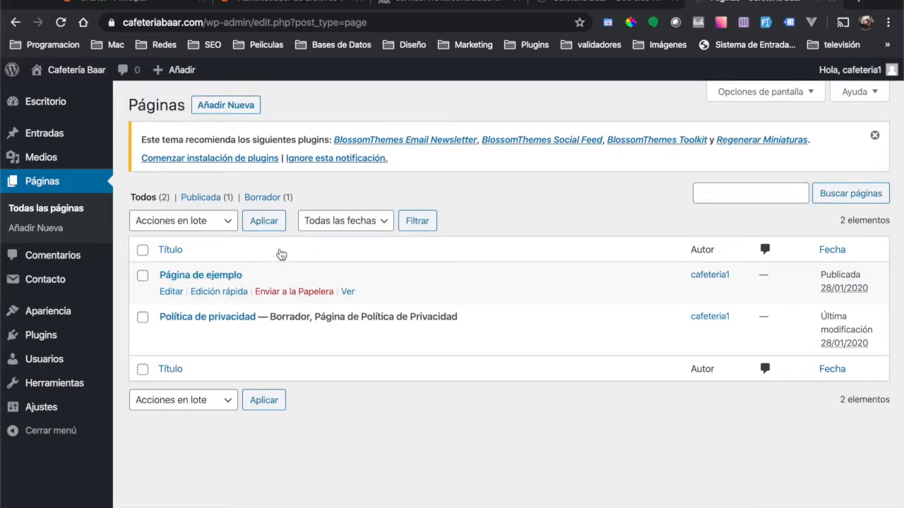
click(628, 8)
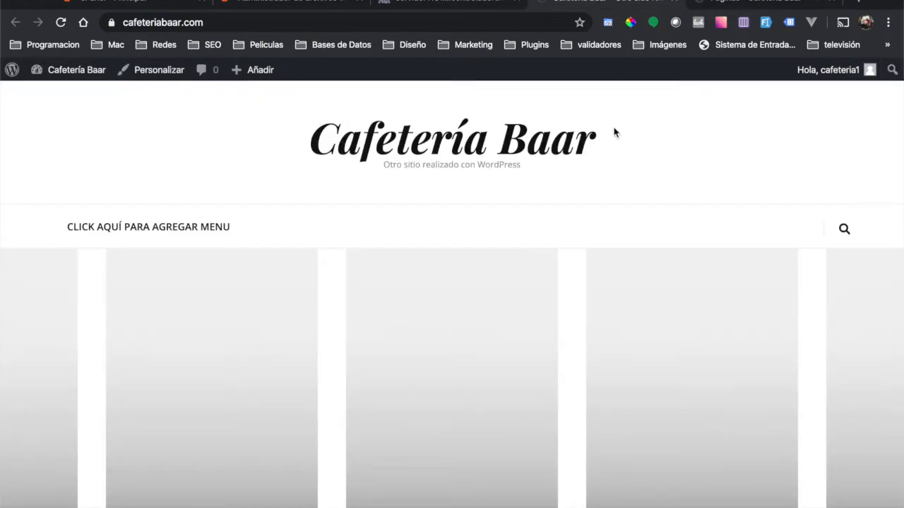
scroll(523, 235, down, 8)
scroll(522, 236, down, 10)
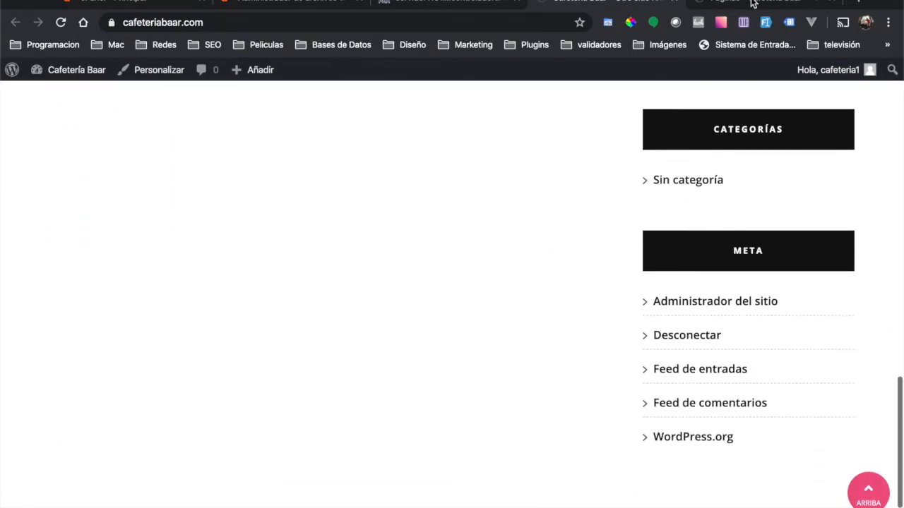
click(752, 4)
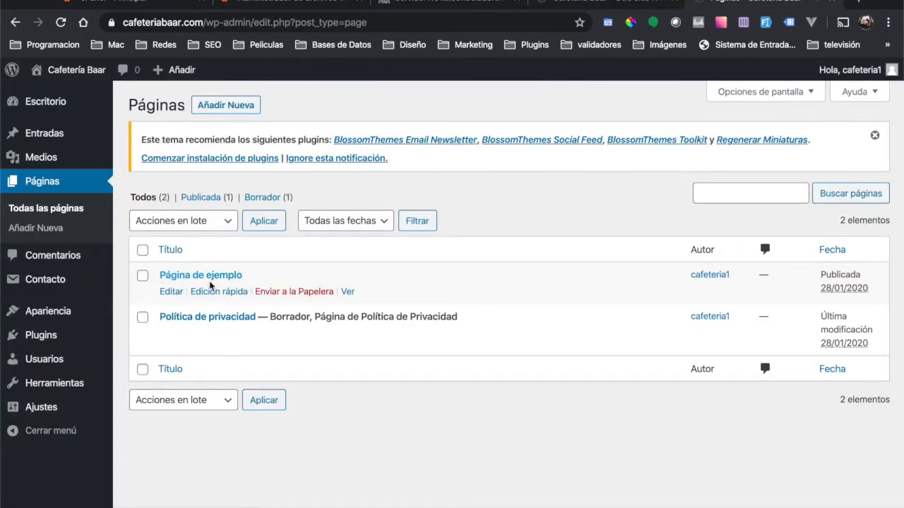
mouse_move(173, 329)
drag(271, 319, 370, 310)
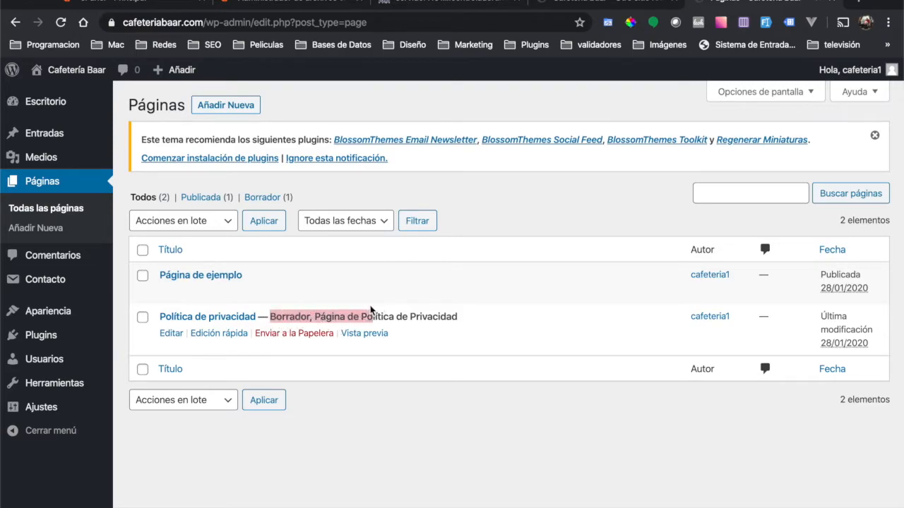
- Move the page "Página de ejemplo" to the trash using the bulk action Mover a la Papelera
click(143, 277)
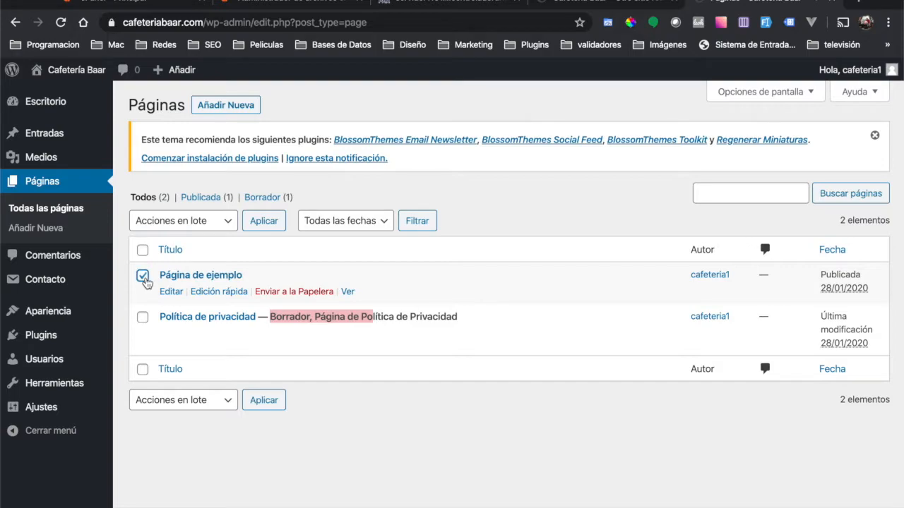
click(219, 224)
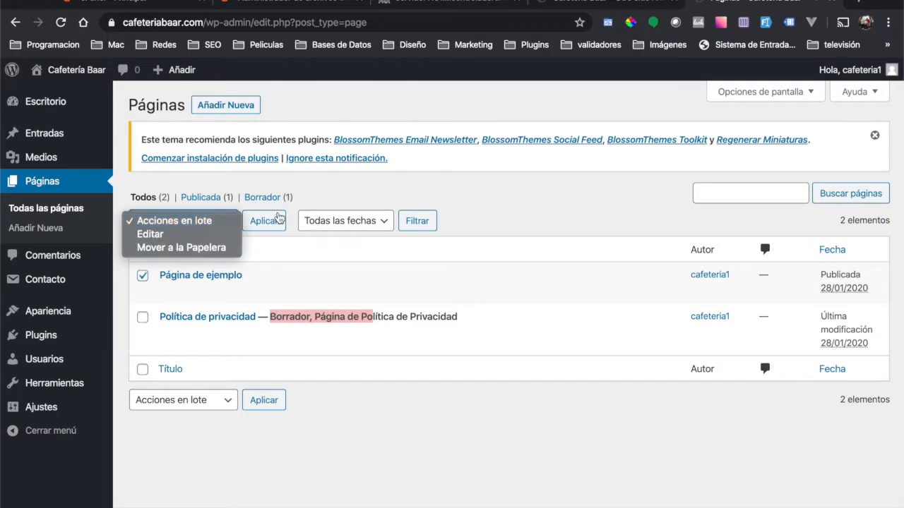
click(221, 248)
click(266, 220)
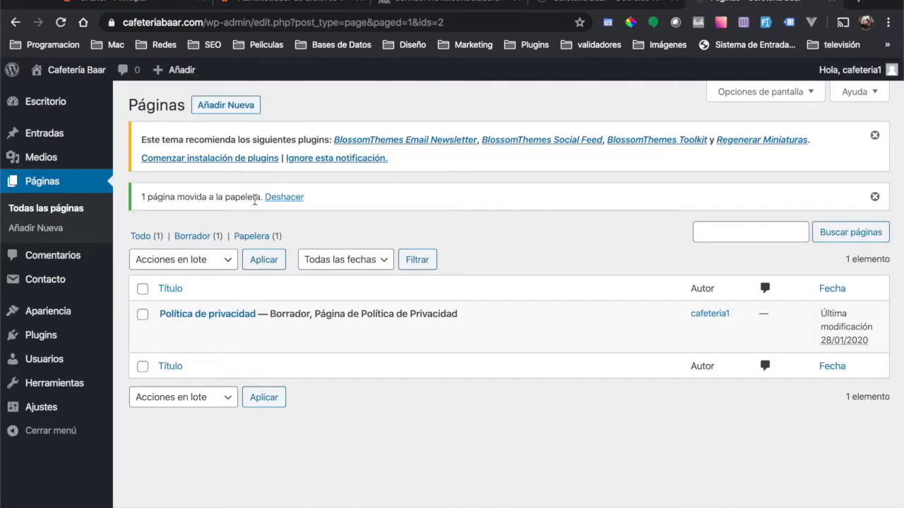
- Permanently delete "Página de ejemplo" from the trash, and dismiss the theme's recommended-plugins notice in the full page list
click(255, 238)
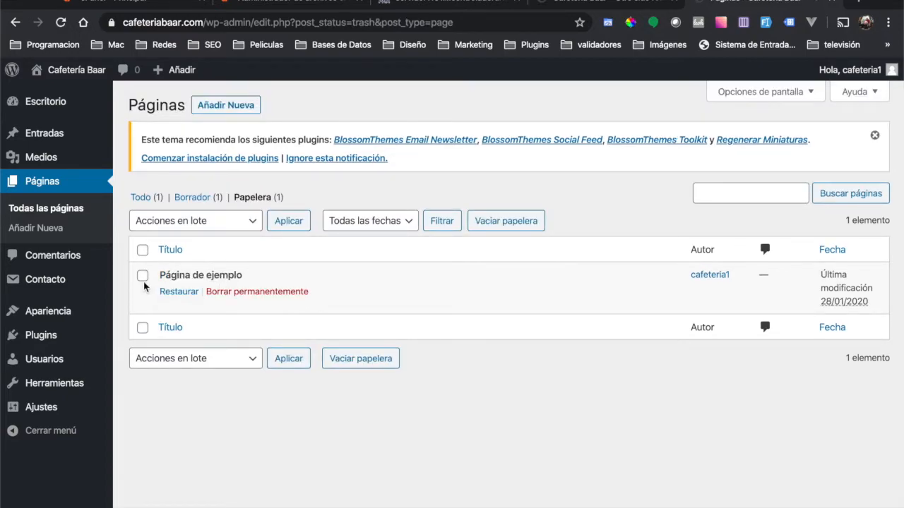
click(260, 291)
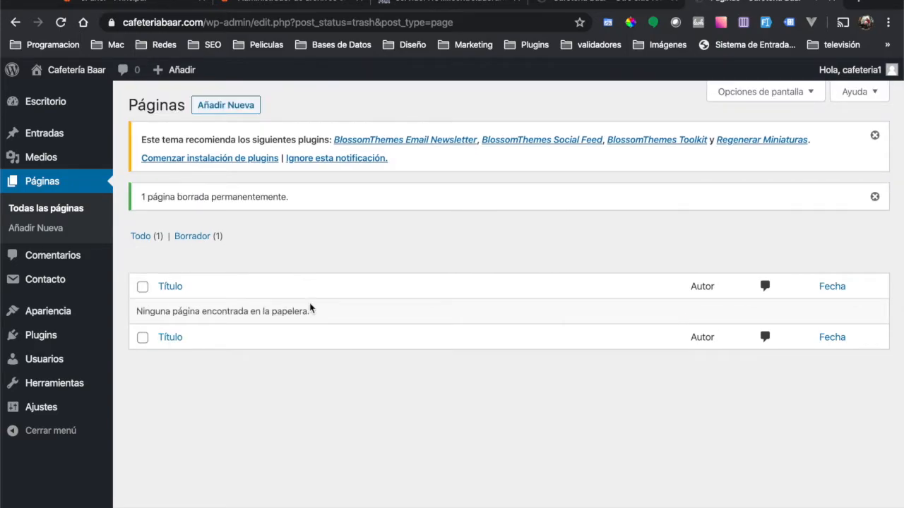
click(152, 240)
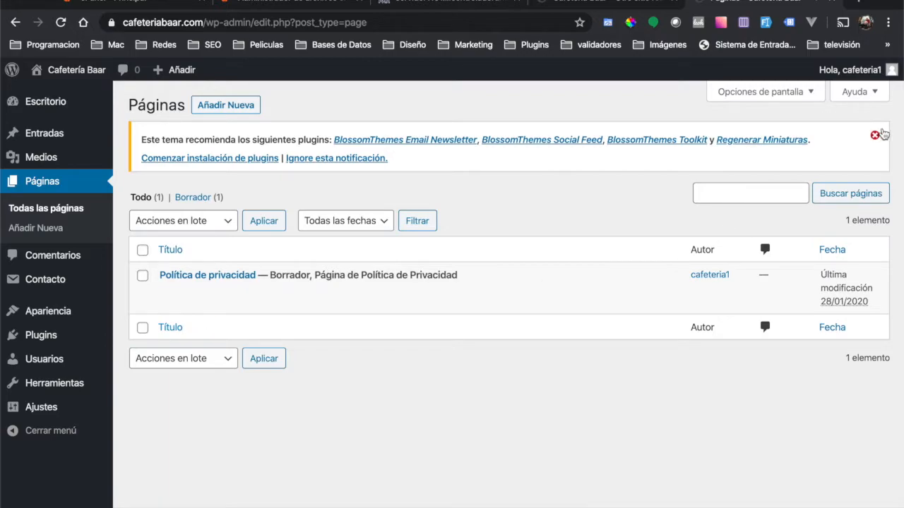
click(874, 135)
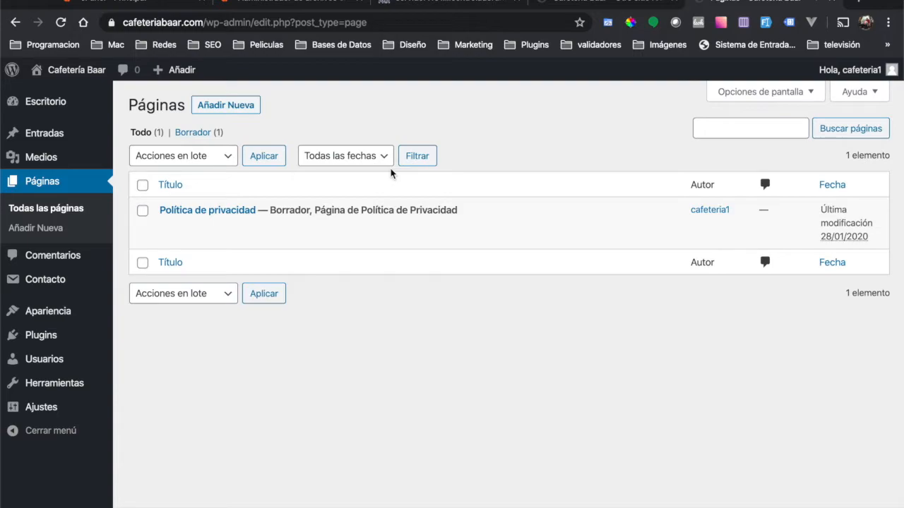
- Create a new page, dismiss the block editor's welcome tip, and title the page "Contacto"
click(240, 107)
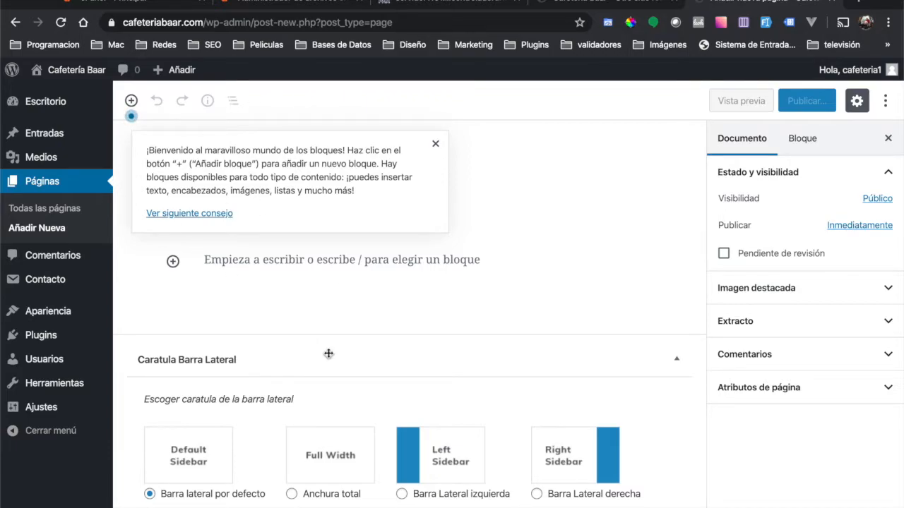
click(436, 143)
click(319, 189)
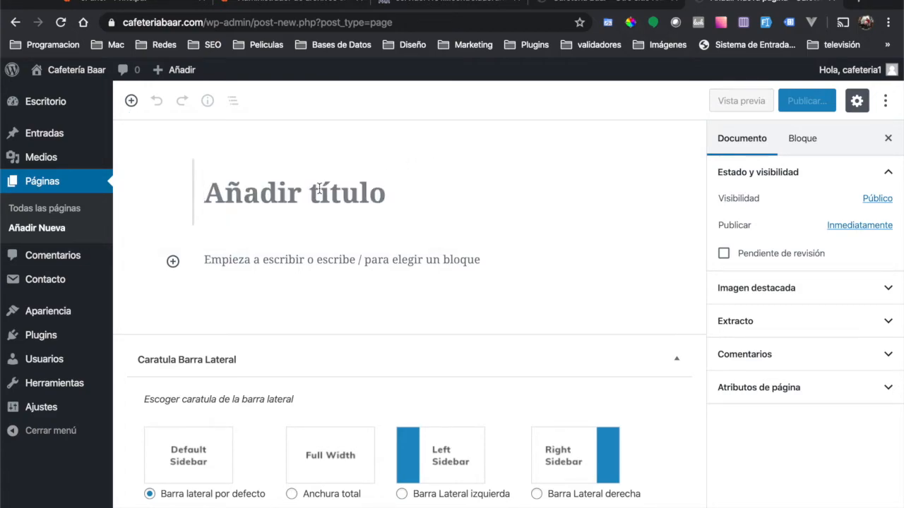
text(Contacto)
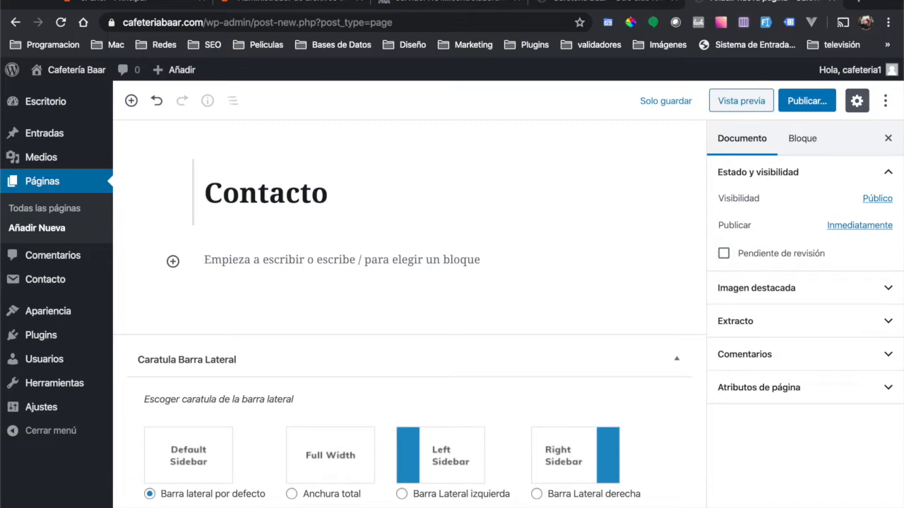
- Begin the first paragraph below the title with "¿Deseas visitarnos? Cafetería Baar se encuentra ubicado en"
click(393, 260)
scroll(560, 359, down, 1)
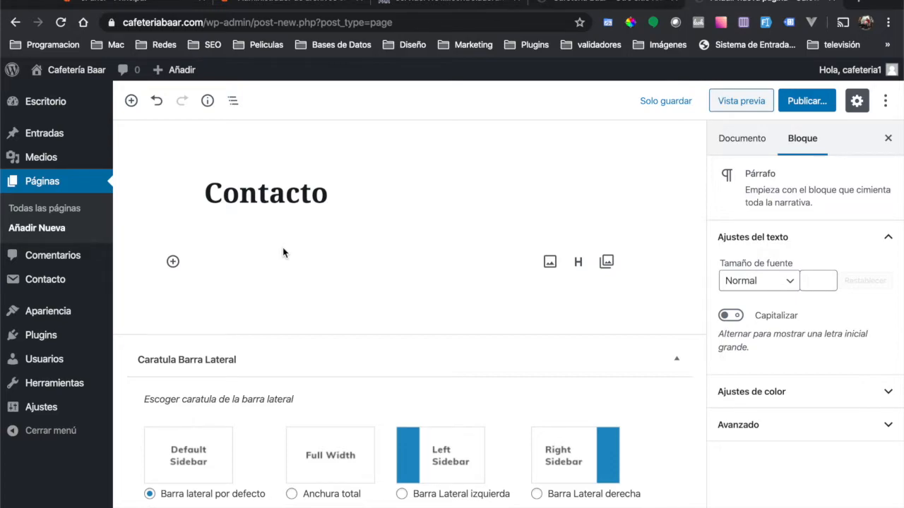
text(¿?)
key(Left)
text(Deseas visit)
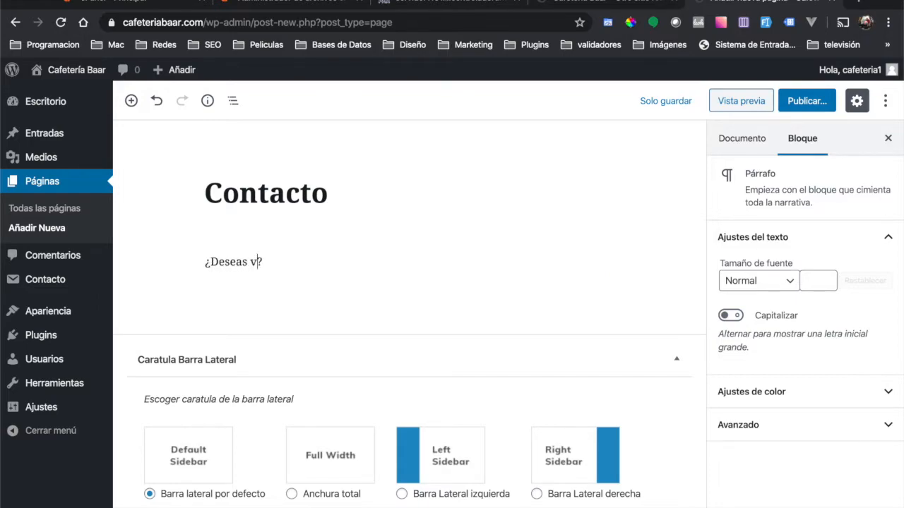
text(arnos)
text(Cafetería Baar se encuentra ubicada)
text( en )
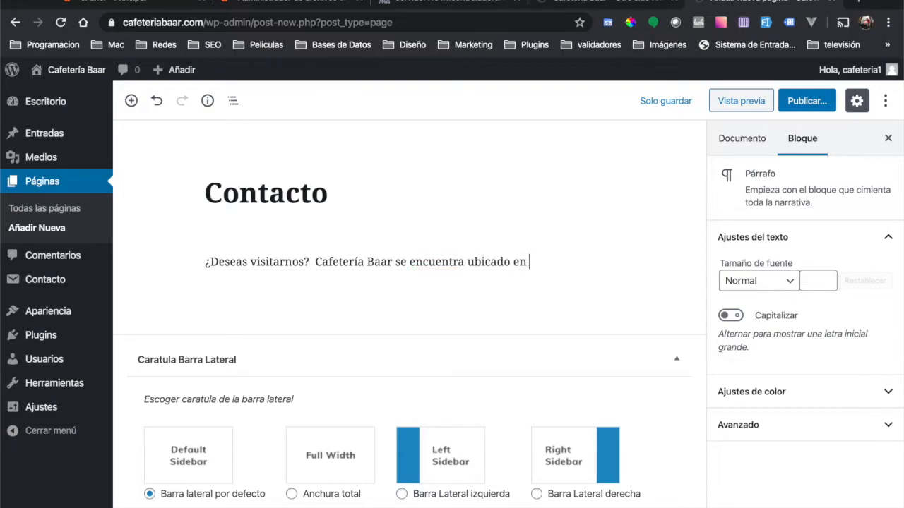
- Continue the paragraph with the café's postal address, from block and lot details to the housing unit
text(La)
text(la Sm.)
key(BackSpace)
key(BackSpace)
text(M:)
text( 1)
text( MZa)
key(BackSpace)
key(BackSpace)
text(za 2)
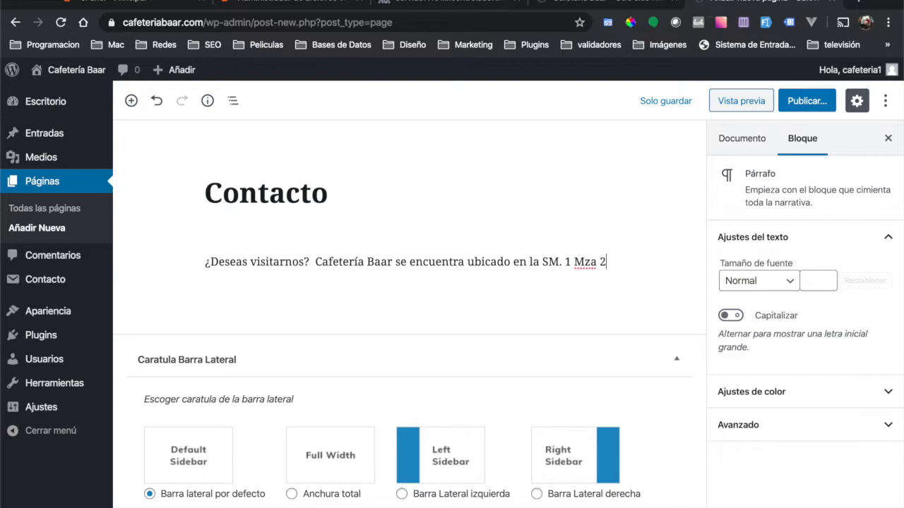
text(, L3, Unidad de Prueba)
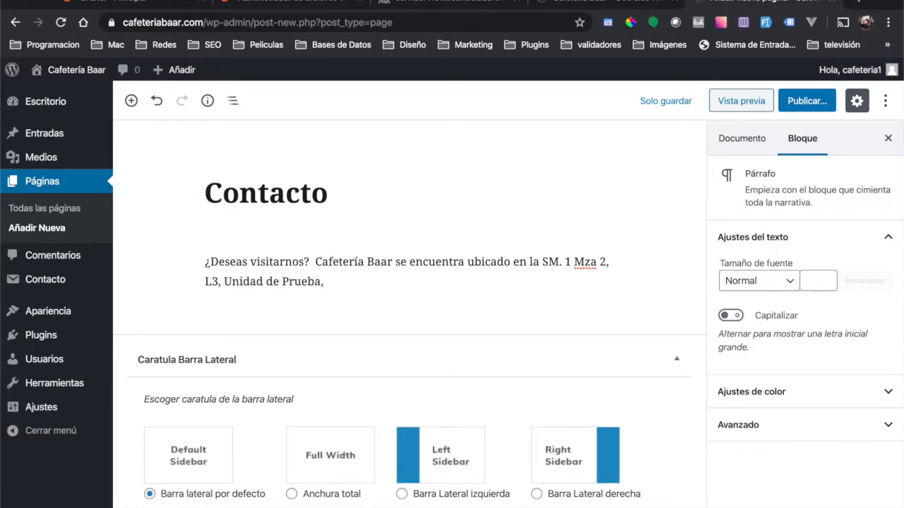
- Finish the paragraph after the address with ", o envíanos un mensaje en la parte de abajo."
text(, o )
text(envia)
text(rnos)
key(BackSpace)
key(BackSpace)
key(BackSpace)
key(BackSpace)
key(BackSpace)
key(BackSpace)
text(íanos un mensaje con)
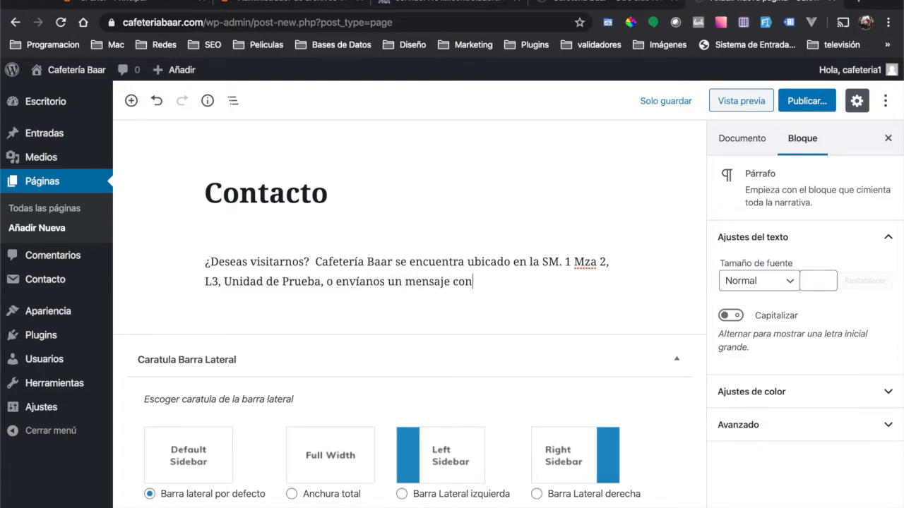
key(BackSpace)
key(BackSpace)
key(BackSpace)
text(en la parte de abajo)
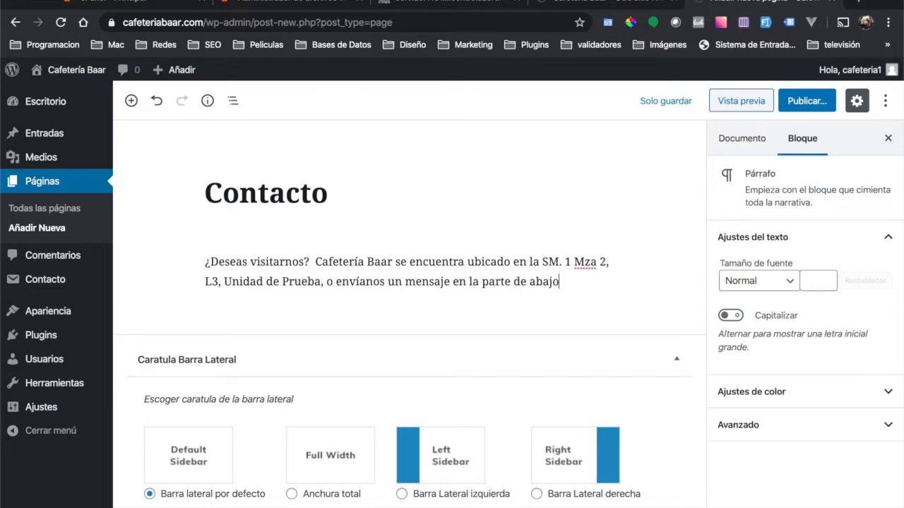
text(.)
key(Return)
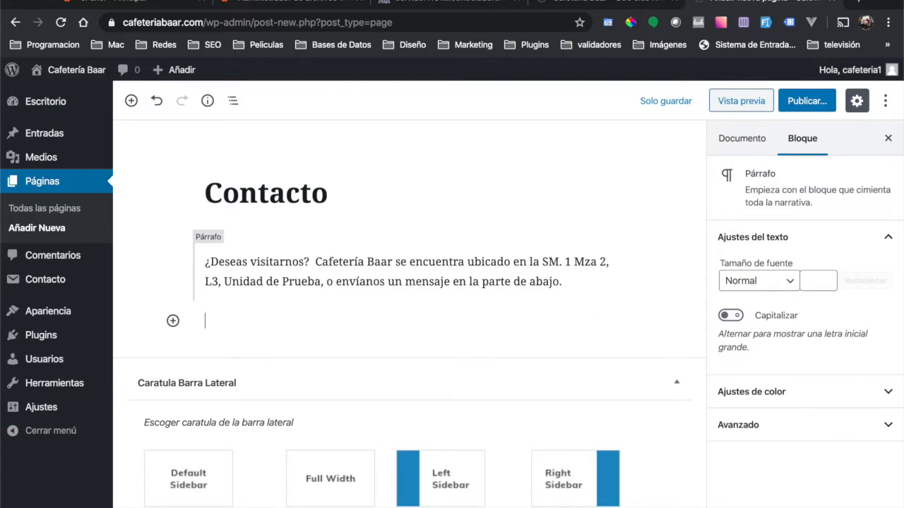
key(BackSpace)
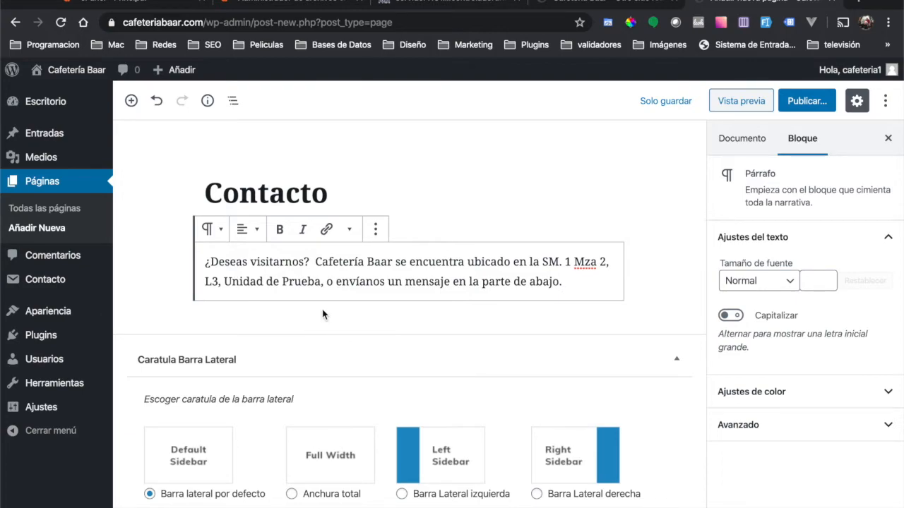
- Insert an empty block directly after the address paragraph
click(284, 306)
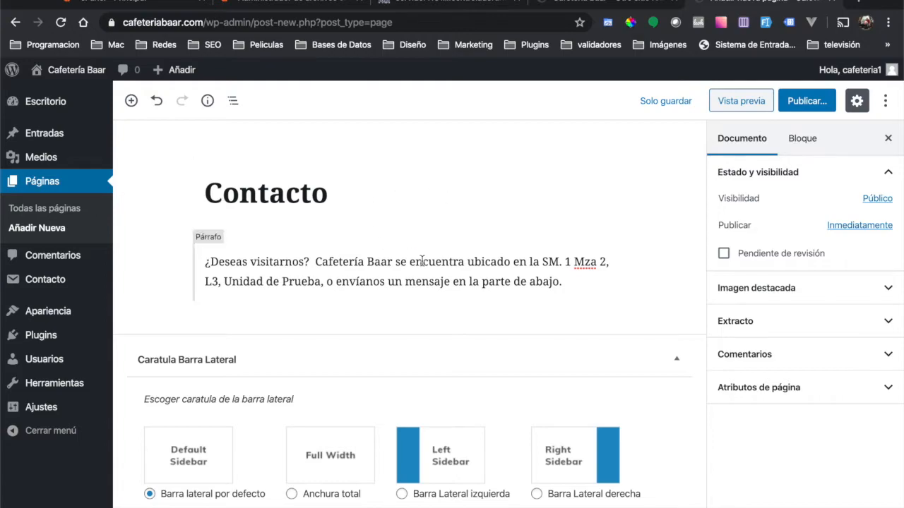
click(563, 284)
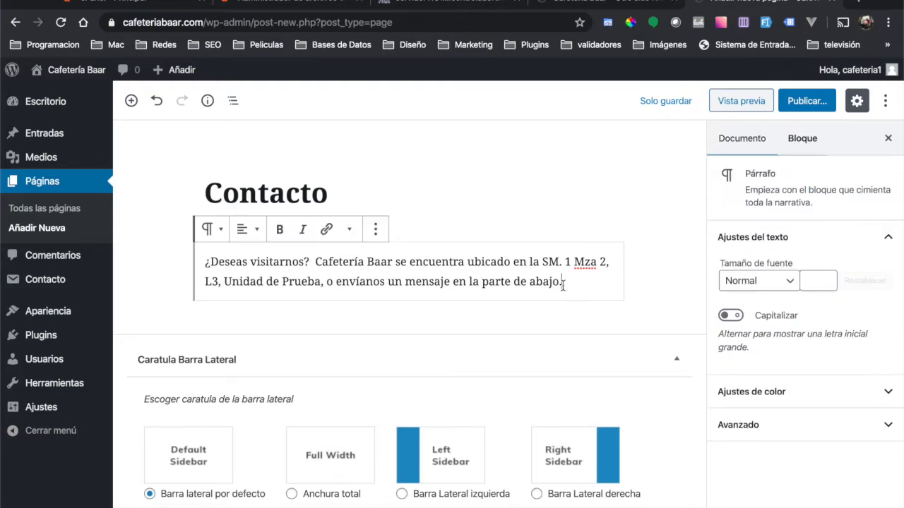
click(375, 230)
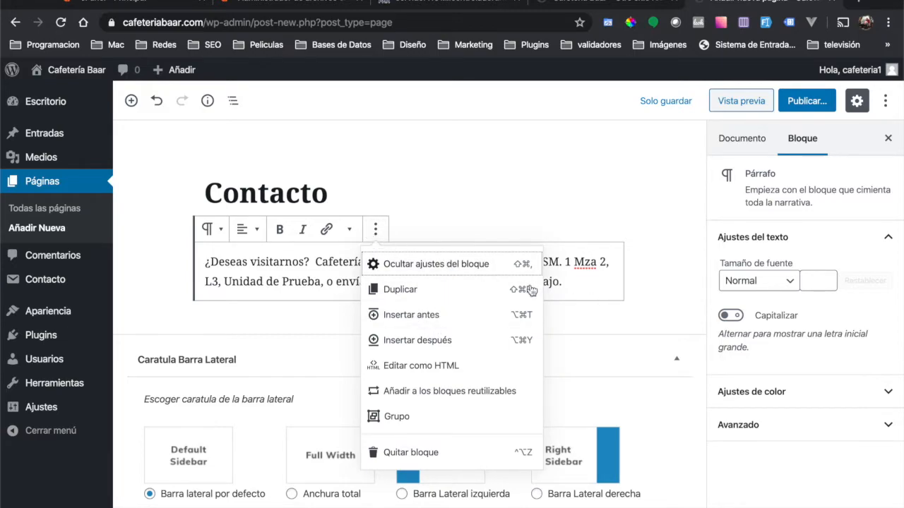
click(437, 340)
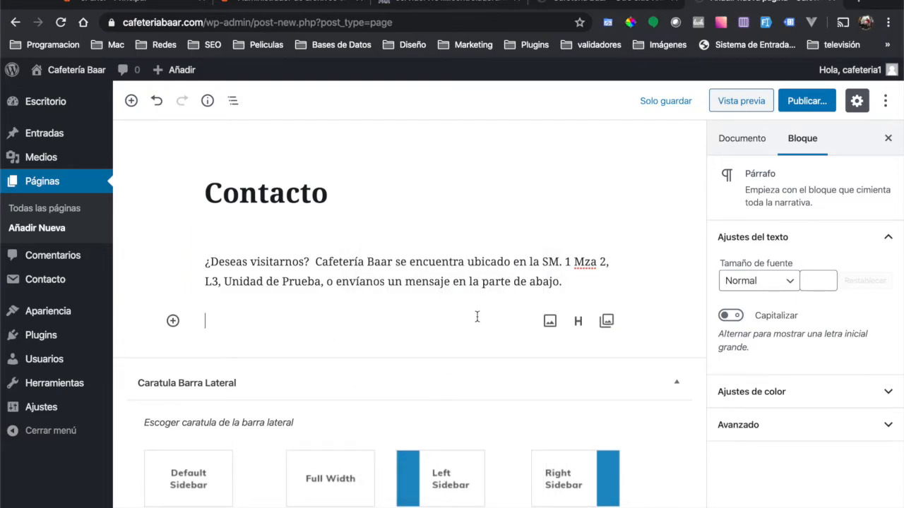
- Add a Shortcode block below the address paragraph containing [contact-form-7 id="6" title="Formulario de contacto"]
click(173, 321)
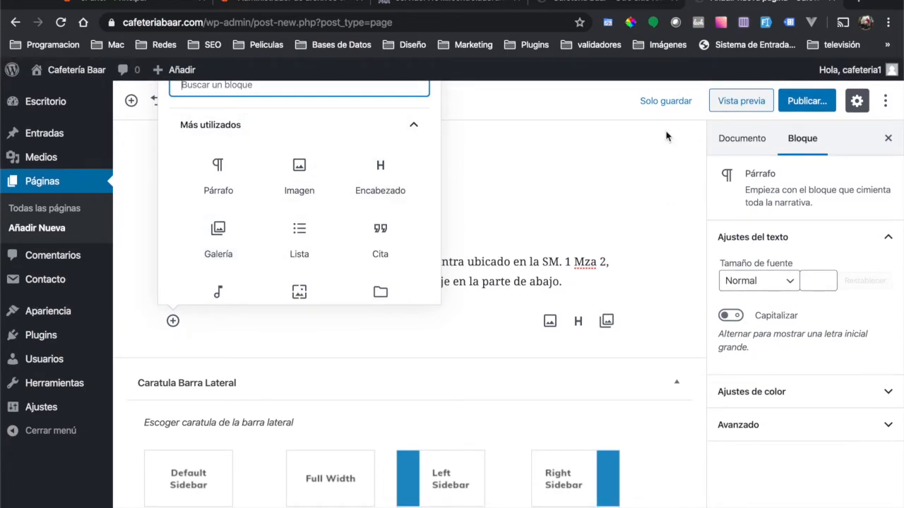
text(sho)
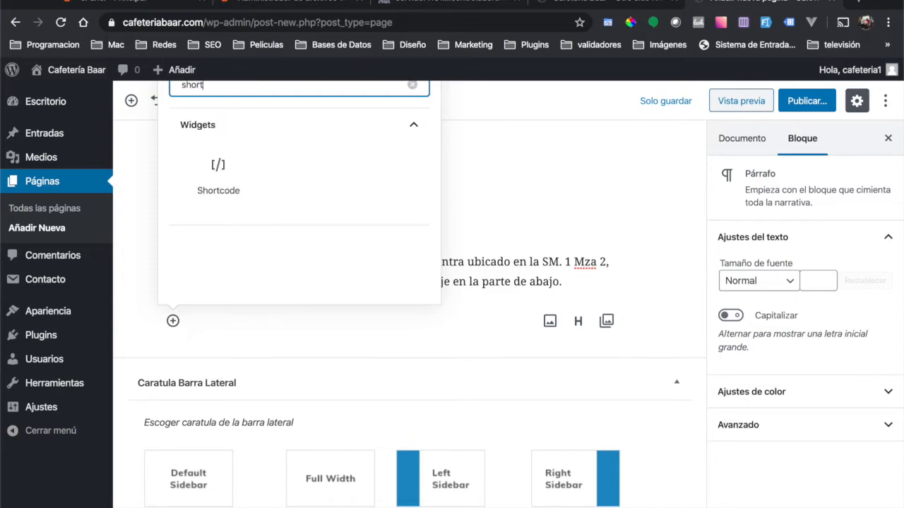
text(rt)
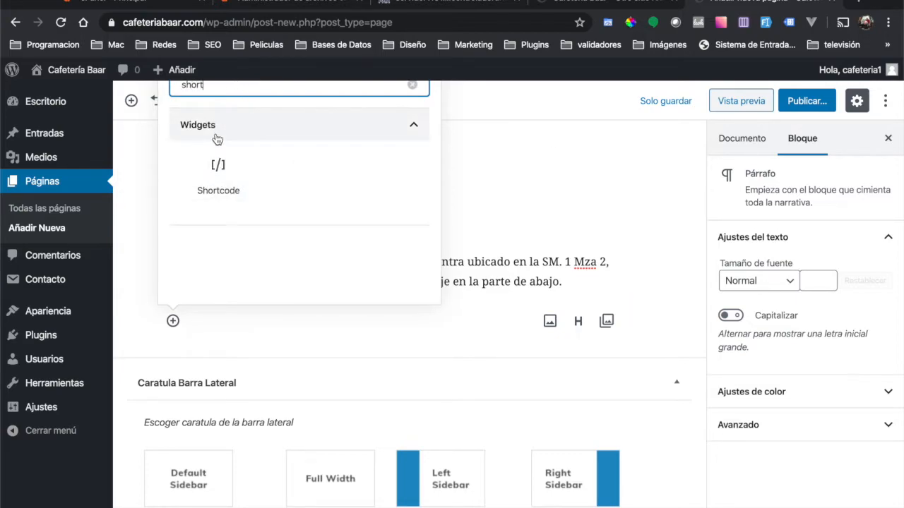
click(218, 180)
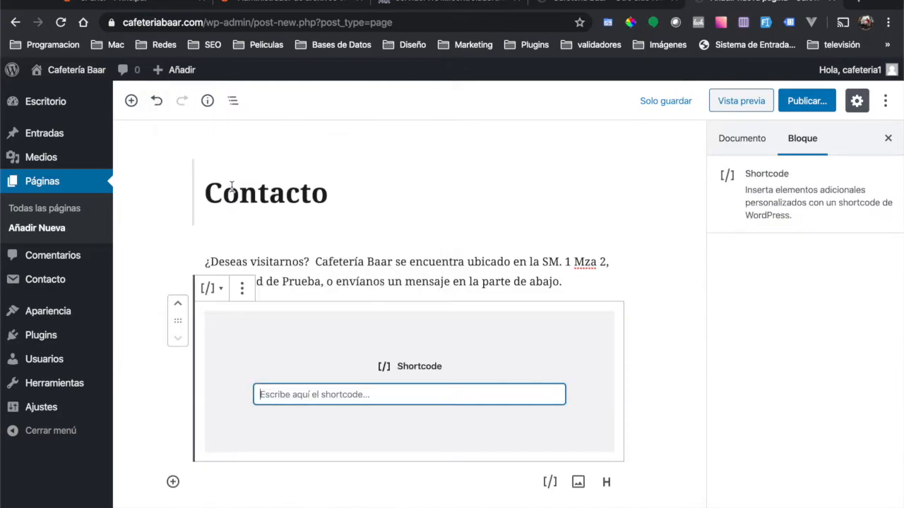
text([contact-form-7 id="6" title="Formulario de contacto"])
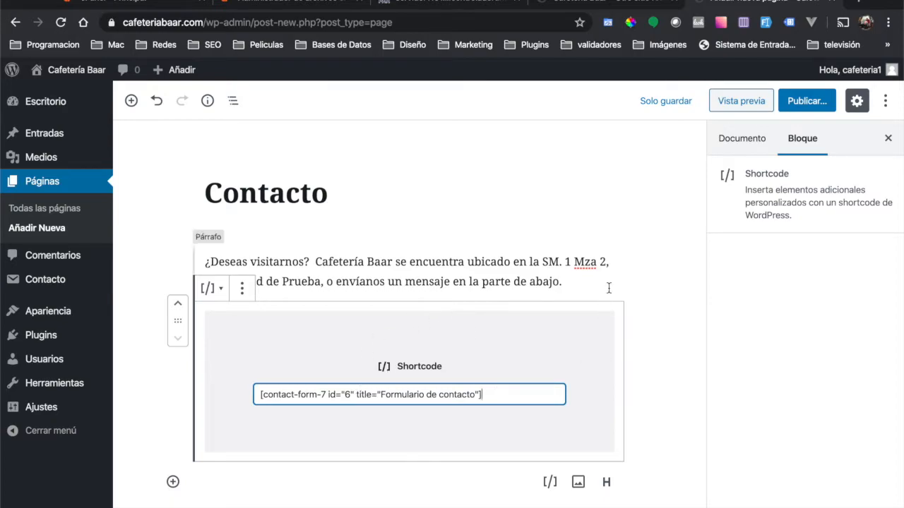
- Publish the Contacto page and open its public version on the site
click(634, 269)
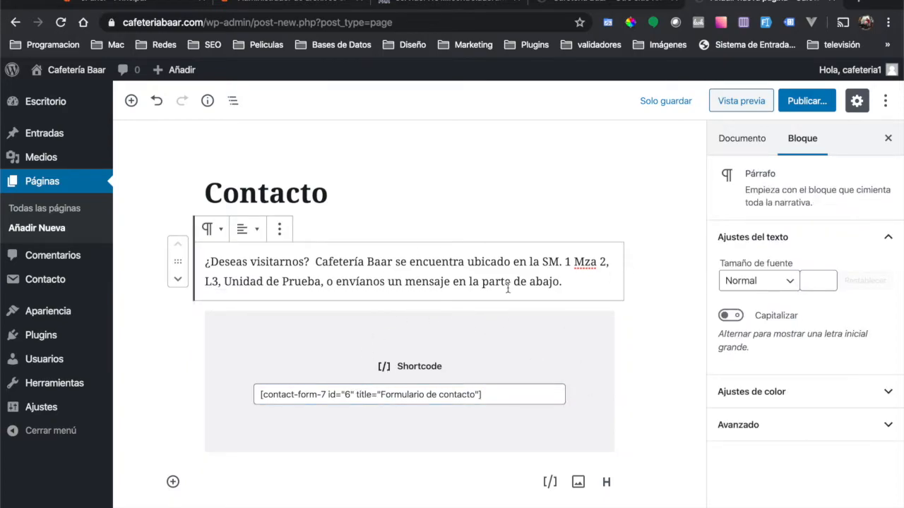
click(448, 349)
click(801, 97)
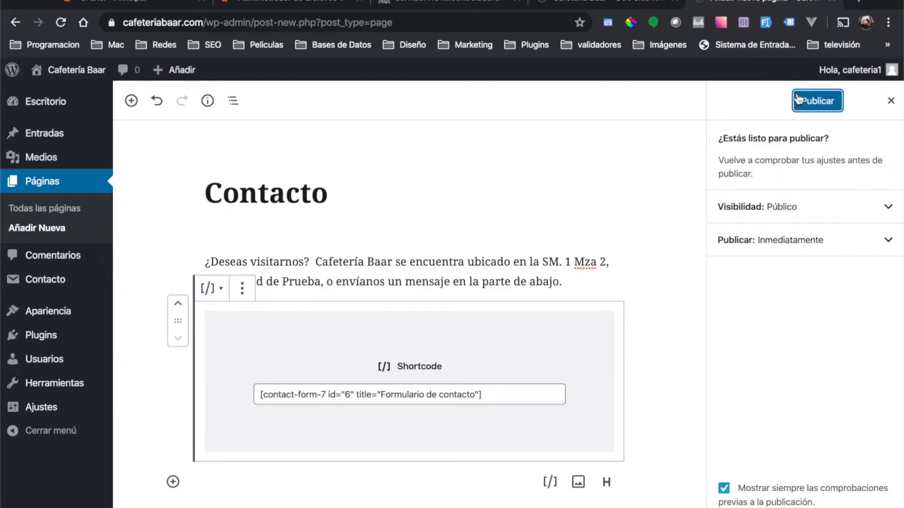
click(798, 98)
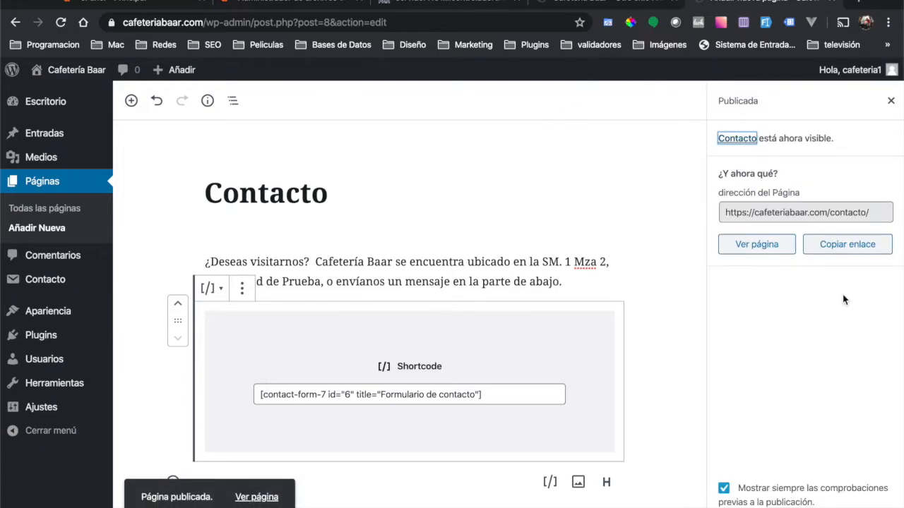
click(776, 253)
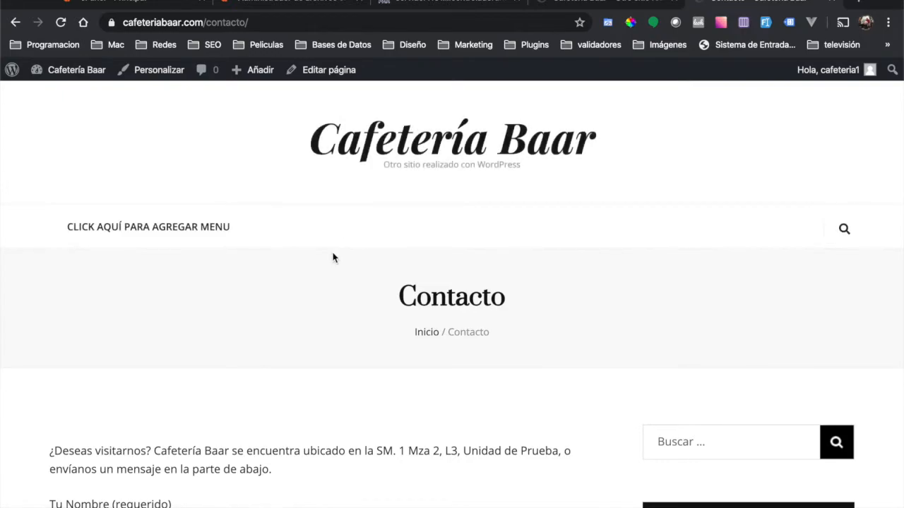
- Examine the published Contacto page's address, title, breadcrumb, introductory paragraph and embedded contact form
click(239, 21)
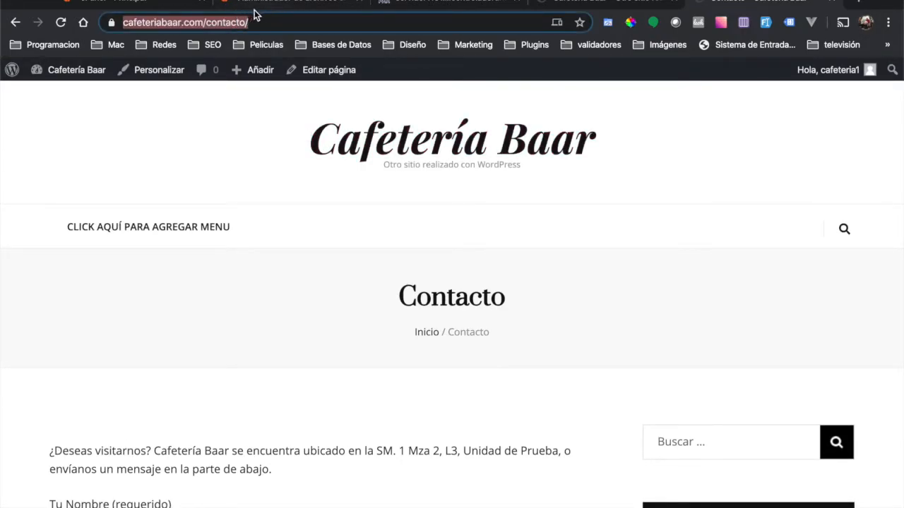
drag(396, 295, 511, 297)
right_click(504, 333)
key(Escape)
drag(504, 335, 383, 323)
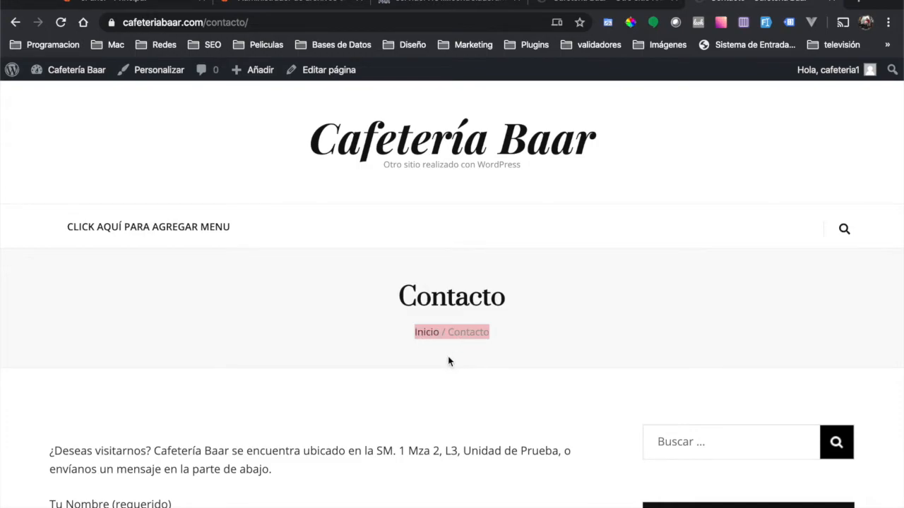
drag(288, 470, 46, 440)
scroll(45, 440, down, 6)
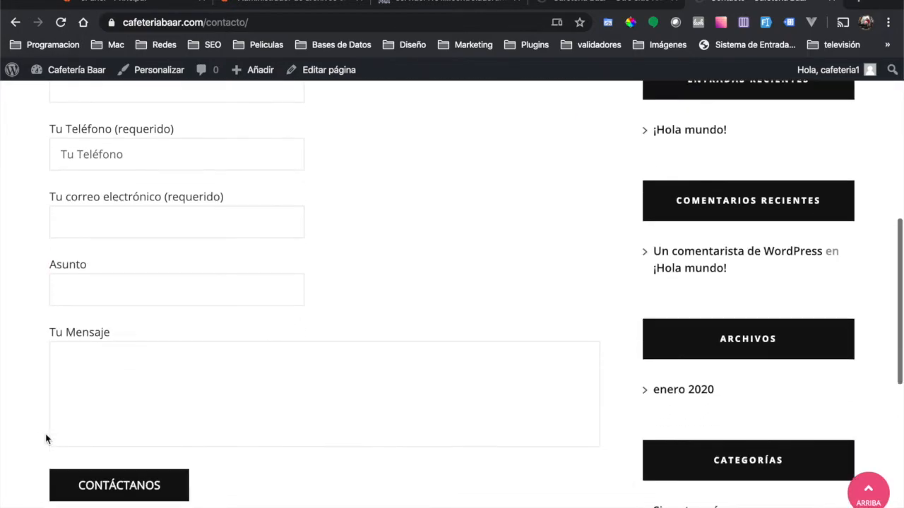
scroll(117, 226, up, 3)
scroll(117, 228, down, 1)
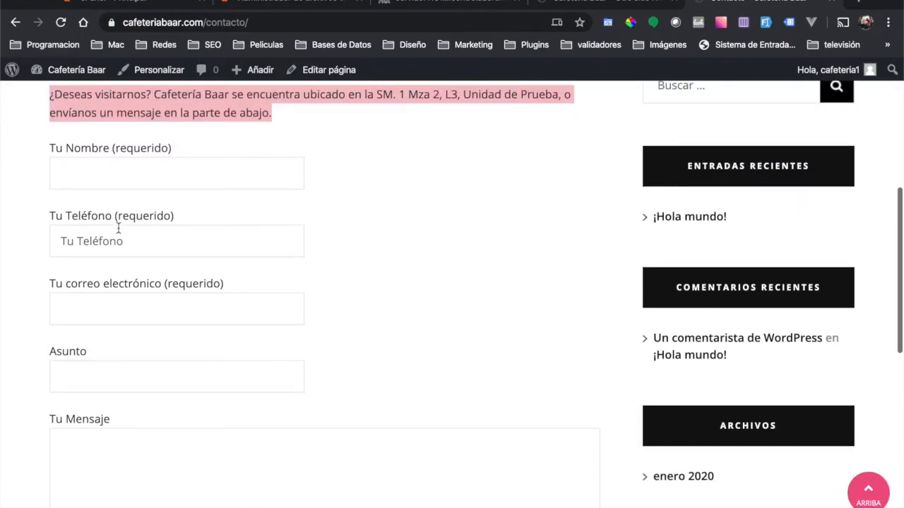
- Test the placeholder of the Tu Teléfono field by entering "asdas" and clearing it again
click(88, 169)
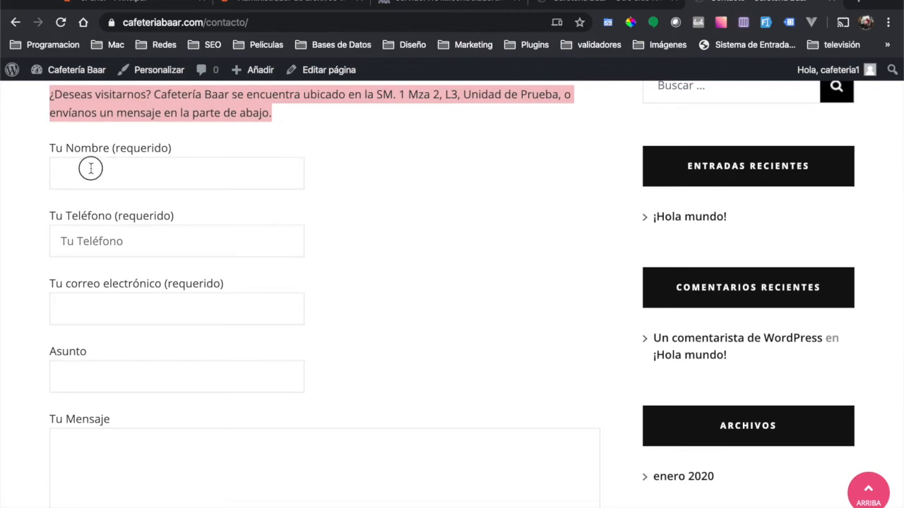
click(163, 241)
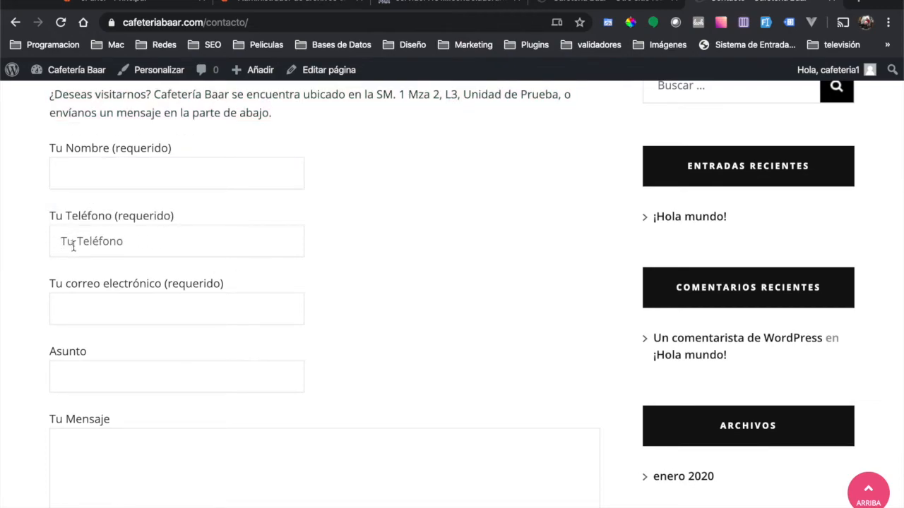
text(asdas)
key(BackSpace)
key(BackSpace)
key(BackSpace)
key(BackSpace)
key(BackSpace)
- Examine the form's required-field labels, remaining fields and submit button
drag(54, 146, 188, 145)
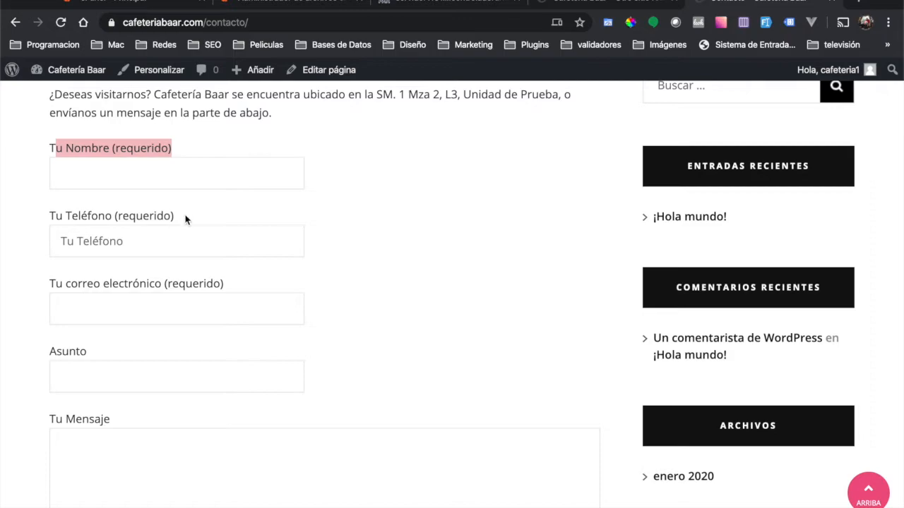
drag(186, 219, 36, 222)
click(102, 180)
click(123, 302)
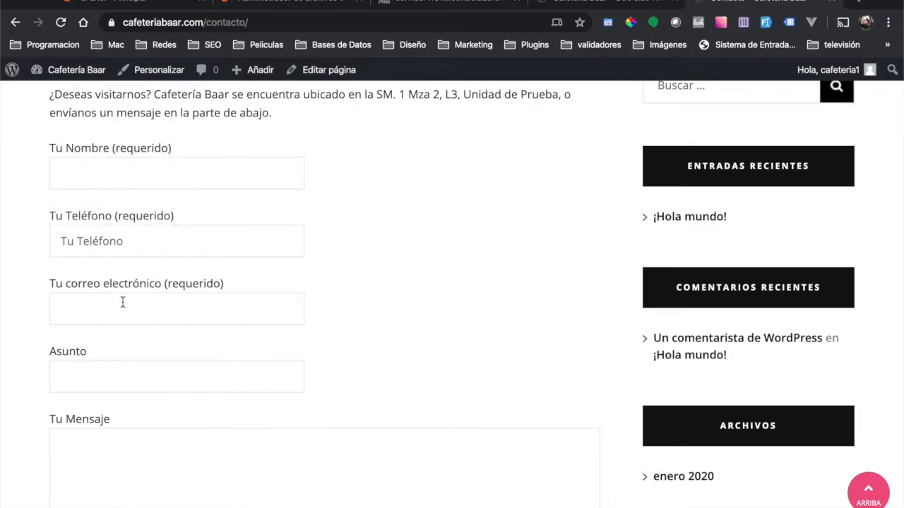
click(267, 282)
scroll(361, 260, down, 4)
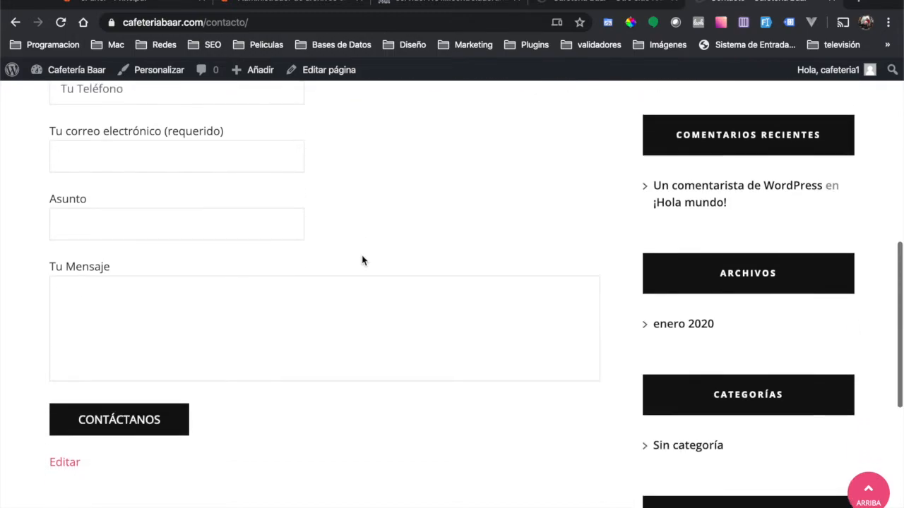
- Fill the contact form with generated dummy data and replace the e-mail field's content with the sender's own e-mail address
scroll(362, 260, up, 2)
key(super+shift+f)
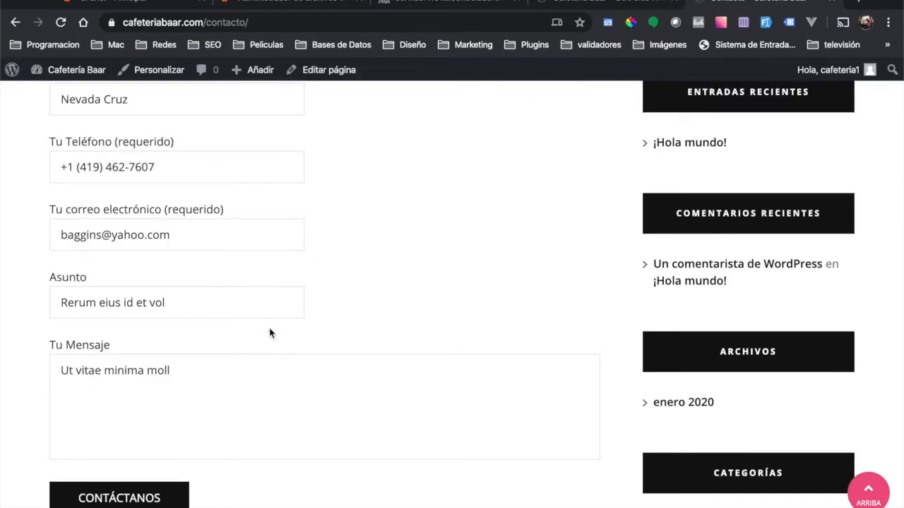
scroll(269, 333, up, 2)
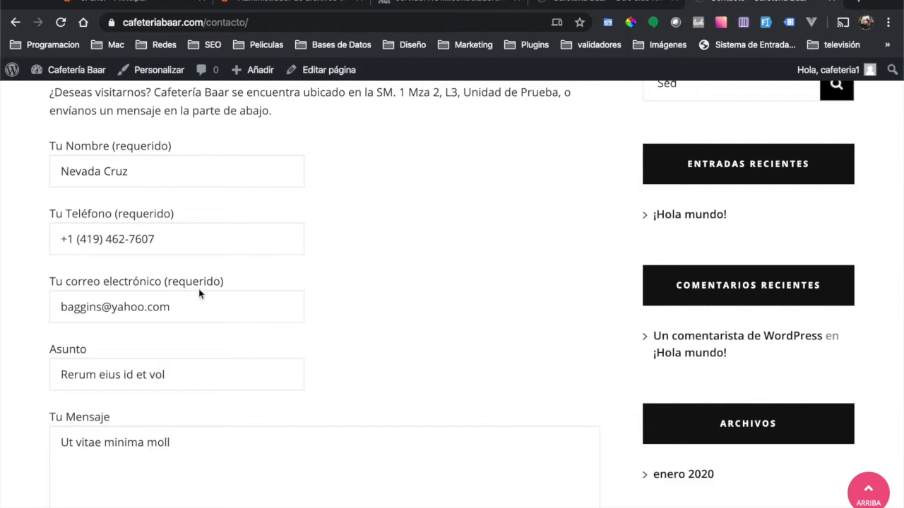
triple_click(200, 306)
text(abr)
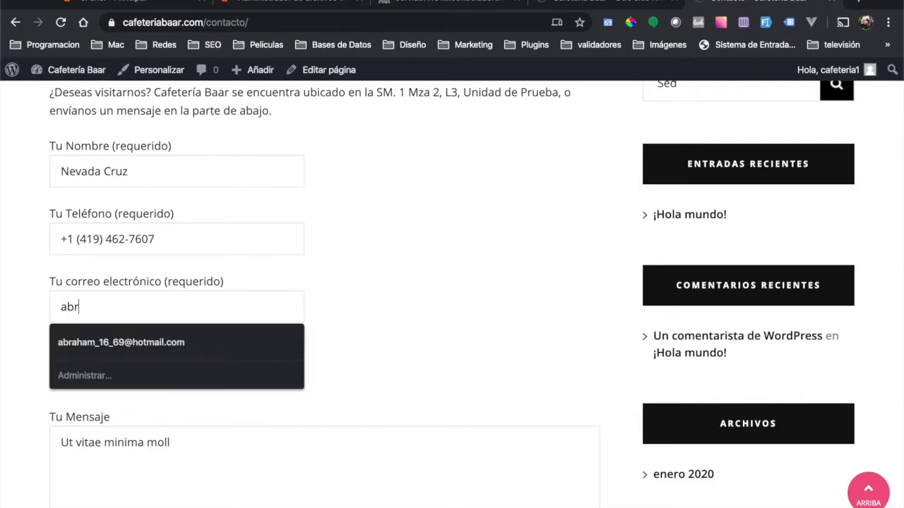
text(ah)
key(Down)
key(Return)
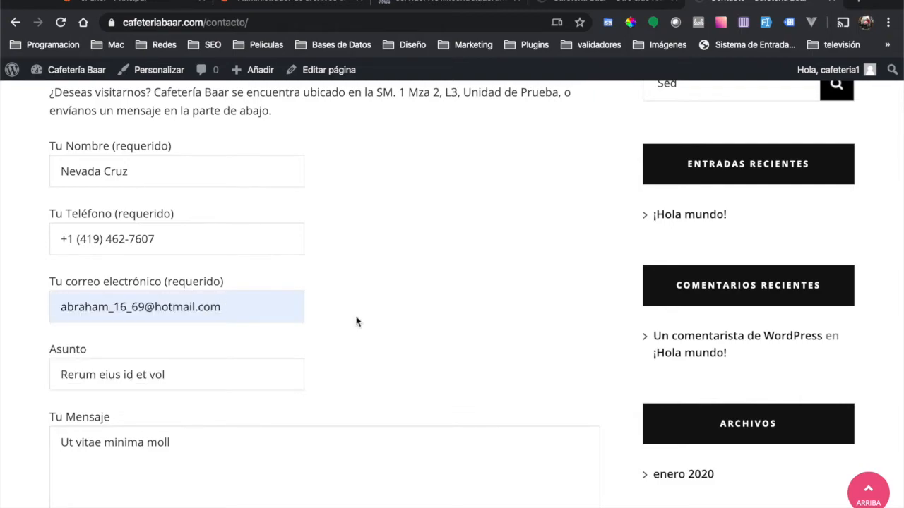
- Replace the form's Asunto text with "Prueba de Formulario de contacto"
scroll(357, 322, down, 3)
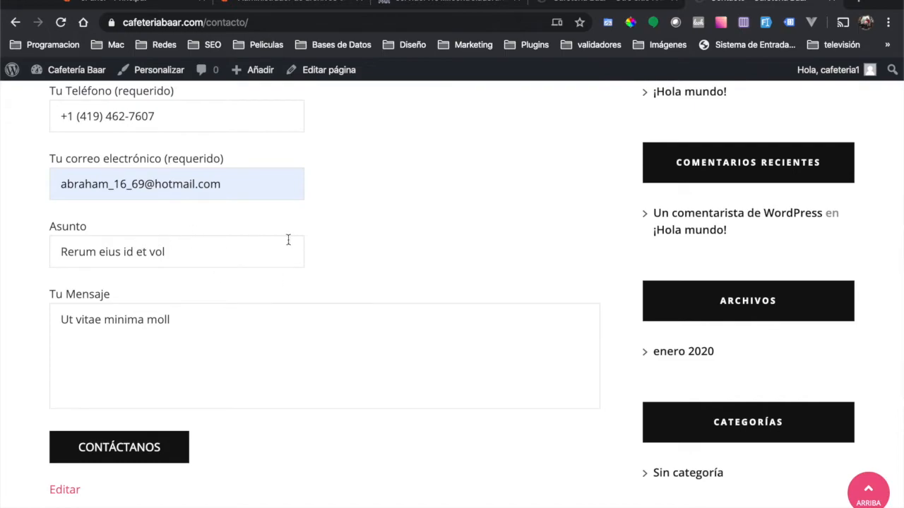
triple_click(228, 252)
text(Prueba de Formulario de contacto)
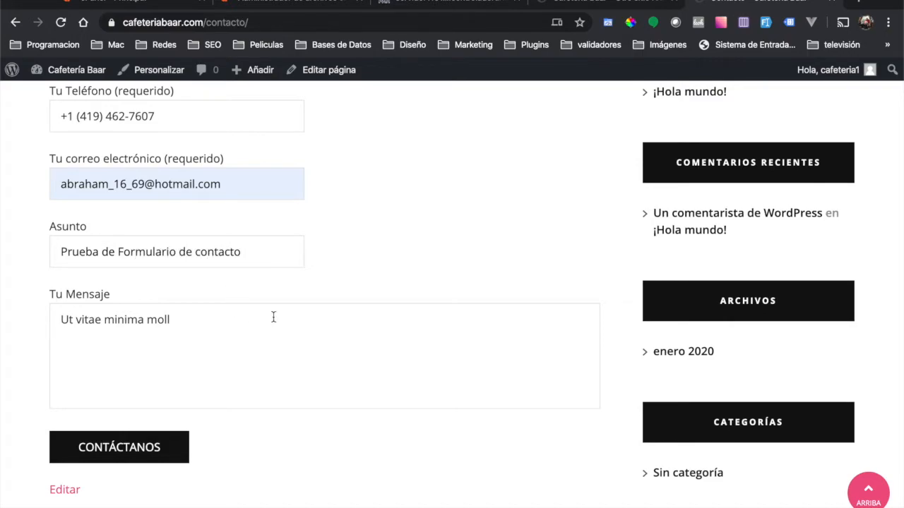
- Submit the completed contact form and check the response message below it
scroll(381, 117, up, 5)
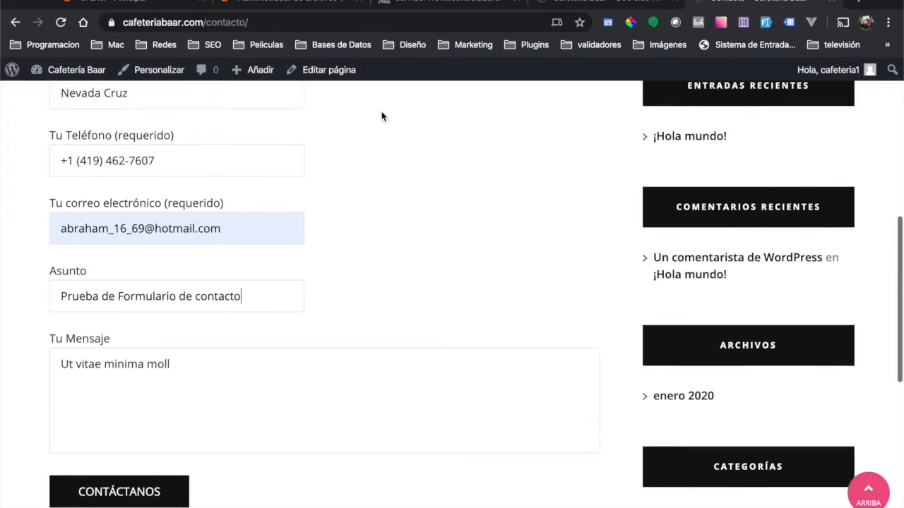
scroll(381, 117, down, 2)
scroll(381, 117, down, 3)
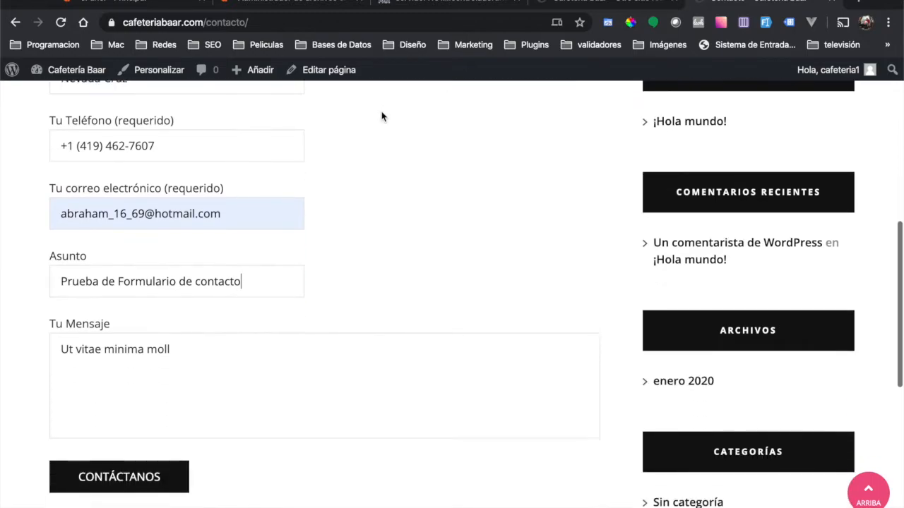
click(122, 458)
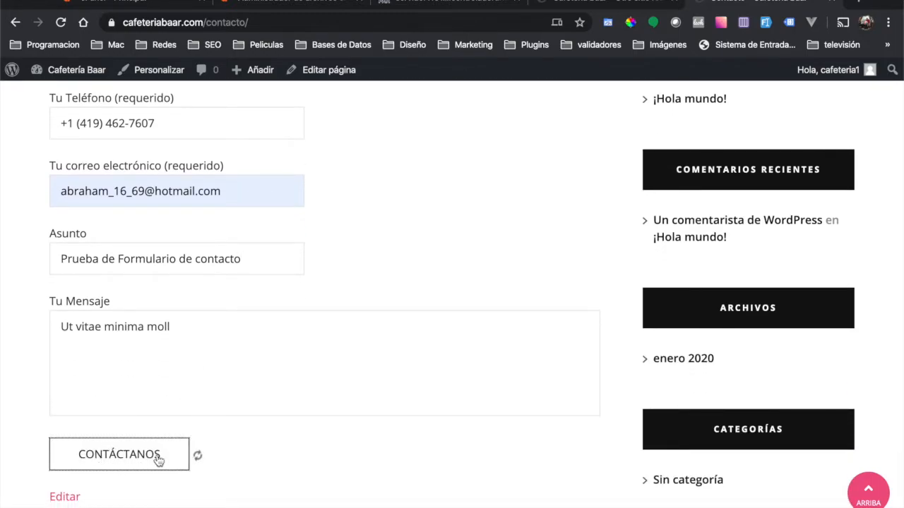
scroll(162, 367, down, 3)
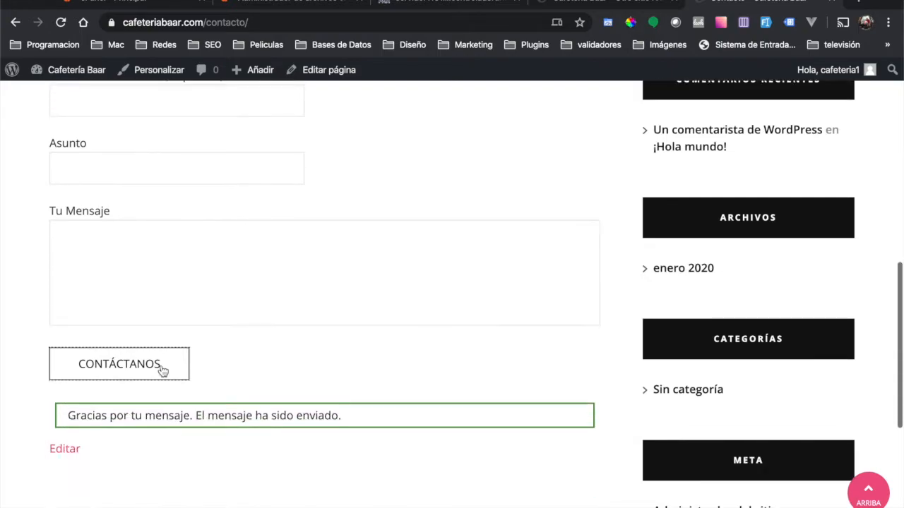
drag(56, 417, 369, 420)
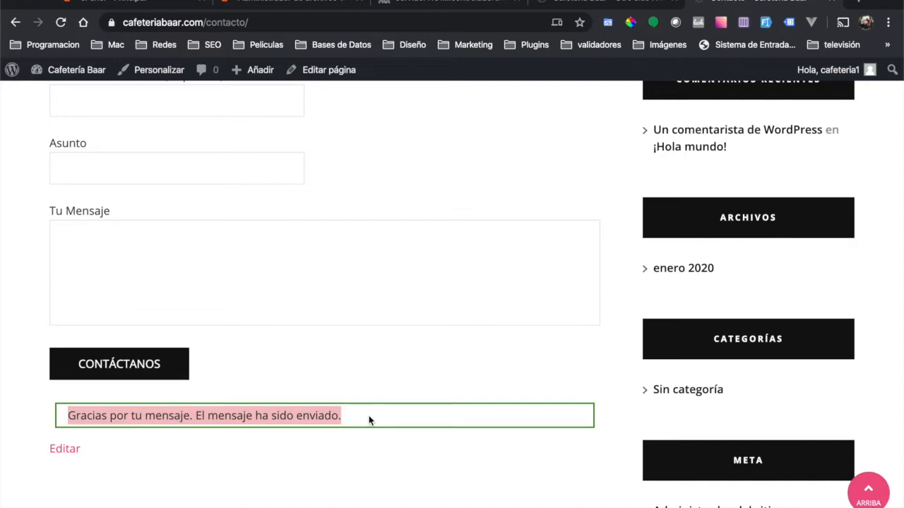
click(391, 345)
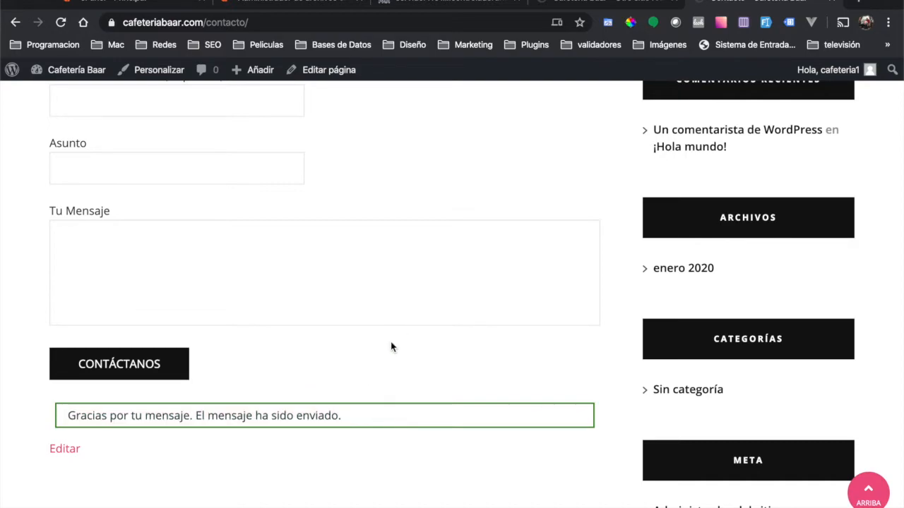
scroll(392, 342, up, 3)
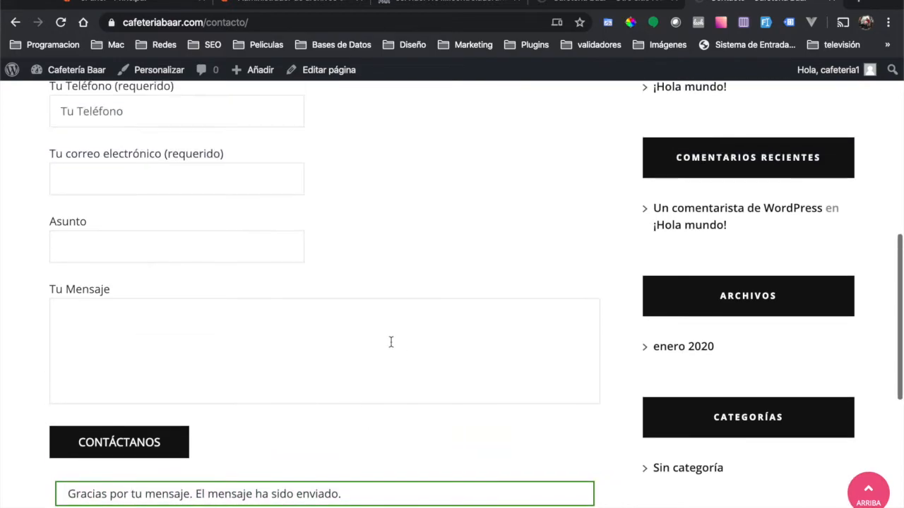
- Switch to the site's home page and review its menu area, post slider and content section
click(634, 3)
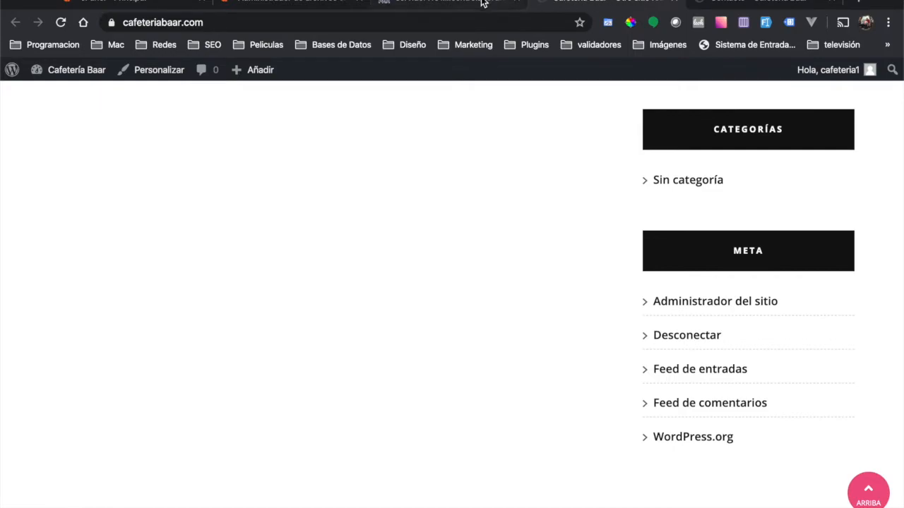
scroll(533, 141, up, 15)
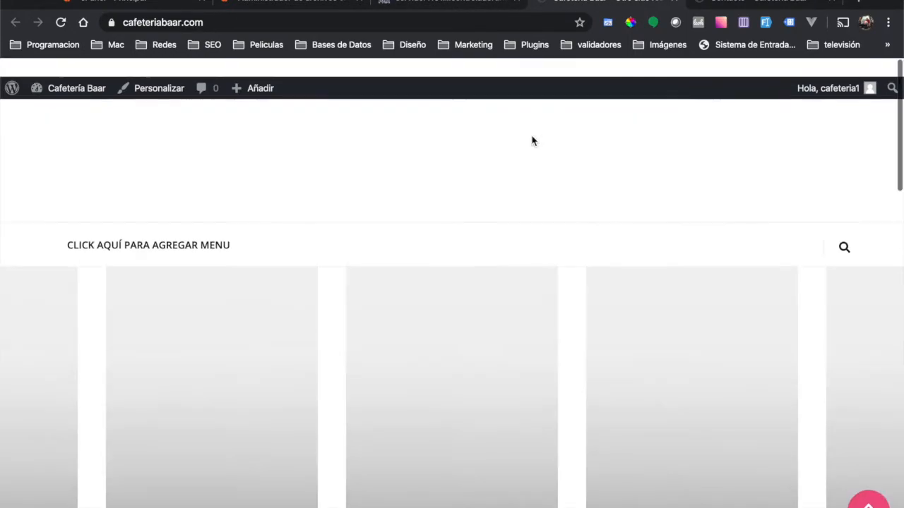
scroll(532, 140, down, 5)
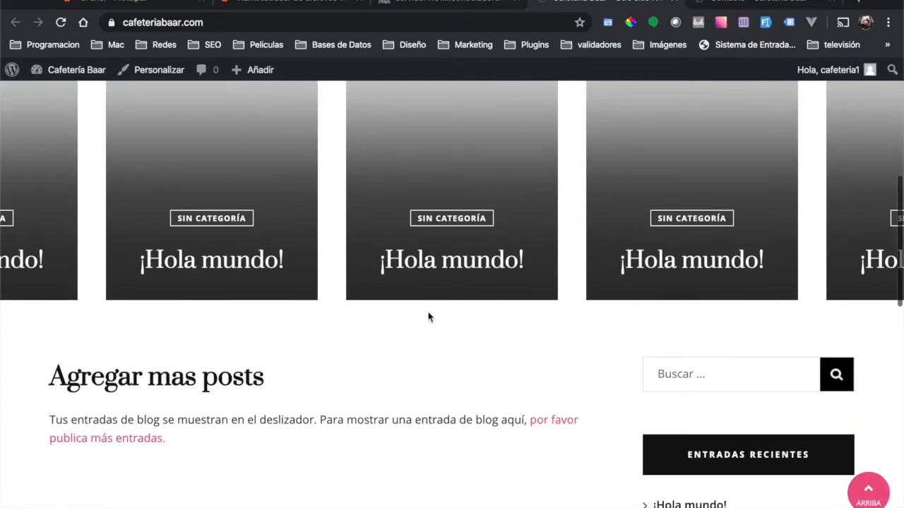
scroll(428, 317, down, 3)
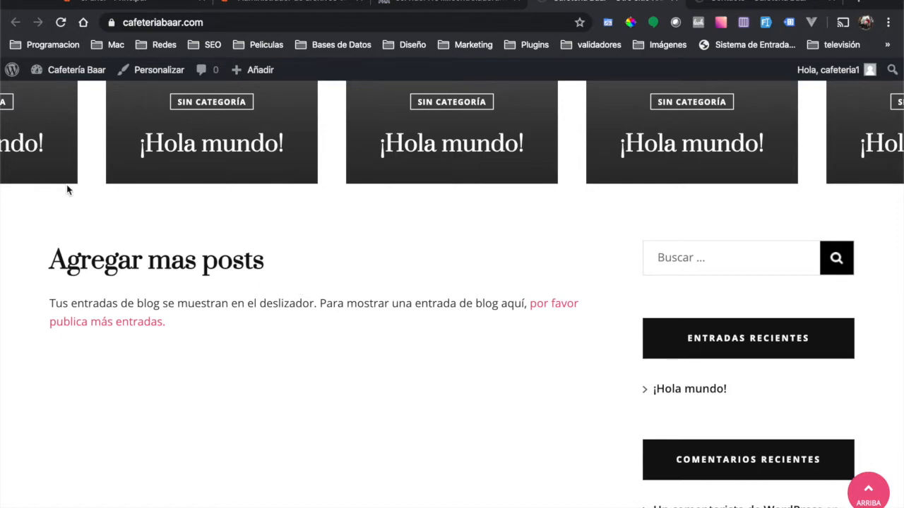
- Open the webmail inbox of the site's contacto mailbox from the cPanel e-mail accounts list
click(131, 7)
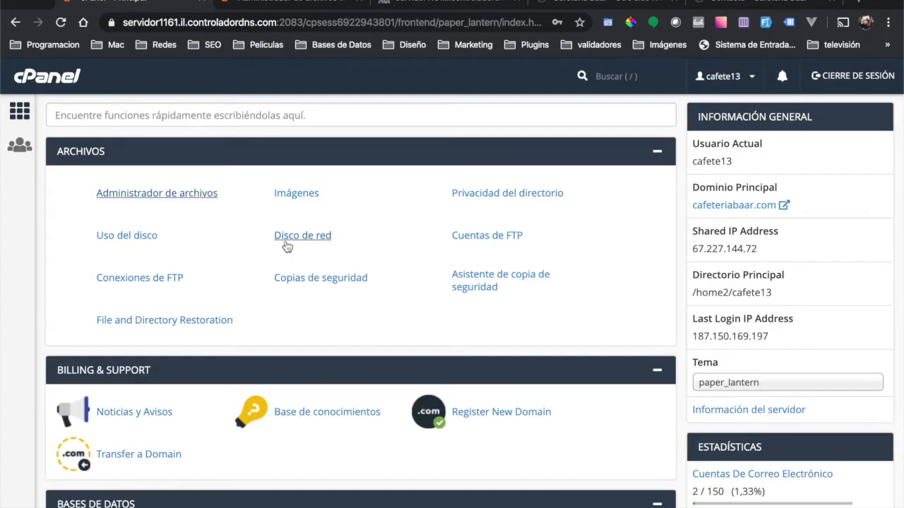
scroll(287, 245, down, 6)
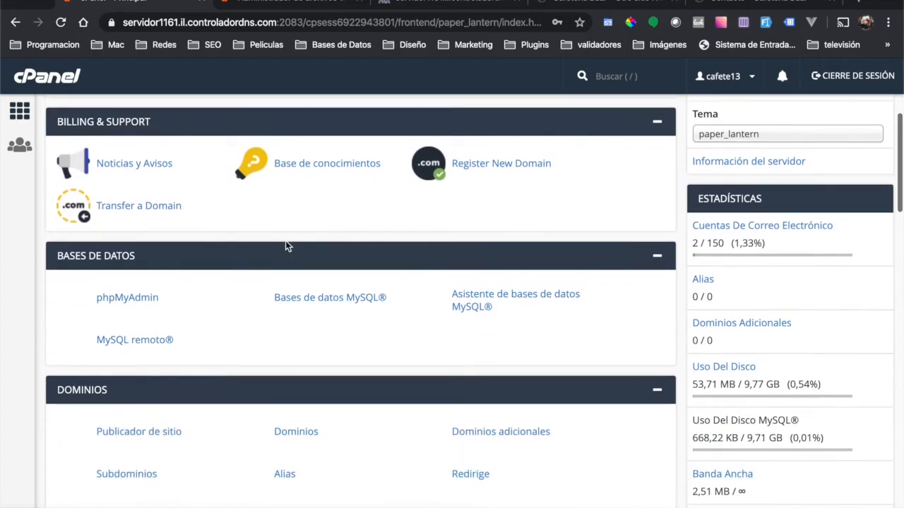
scroll(286, 245, down, 3)
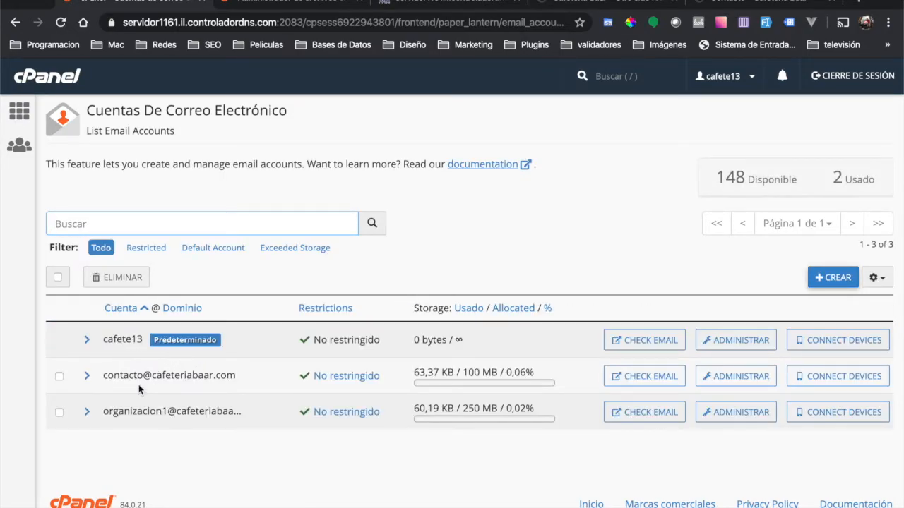
click(650, 377)
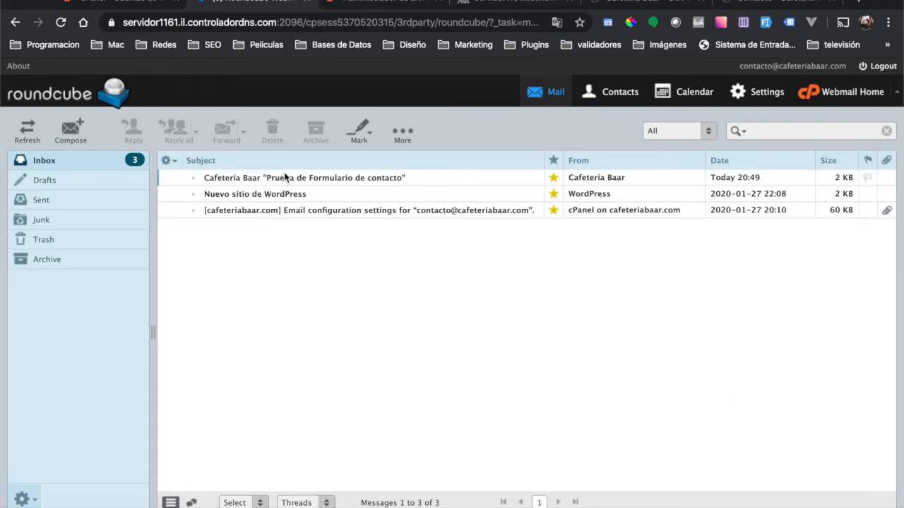
- Open the "Prueba de Formulario de contacto" message in the inbox and read its header and body
click(318, 167)
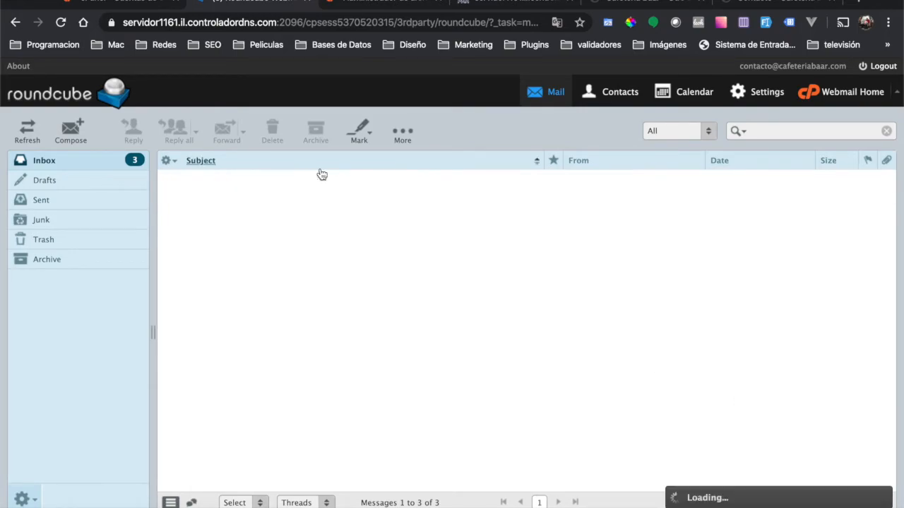
double_click(310, 177)
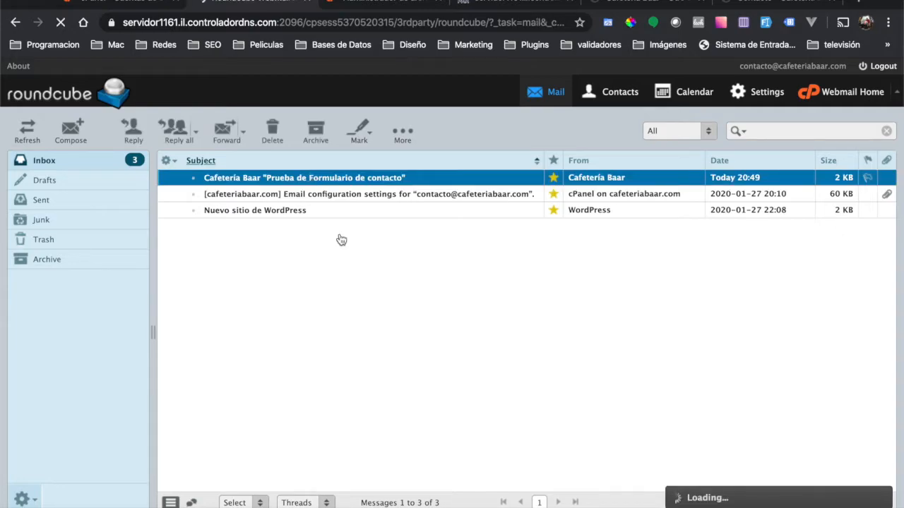
drag(293, 290, 164, 260)
click(698, 365)
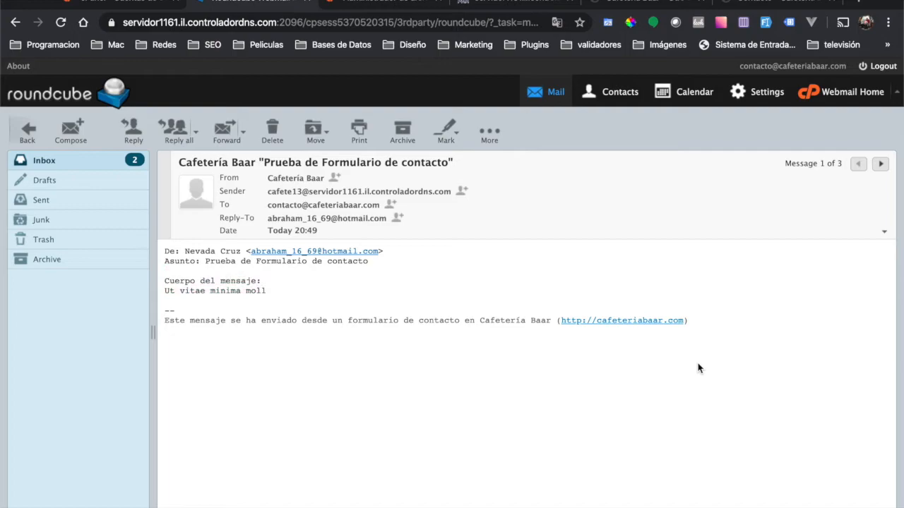
drag(699, 367, 141, 250)
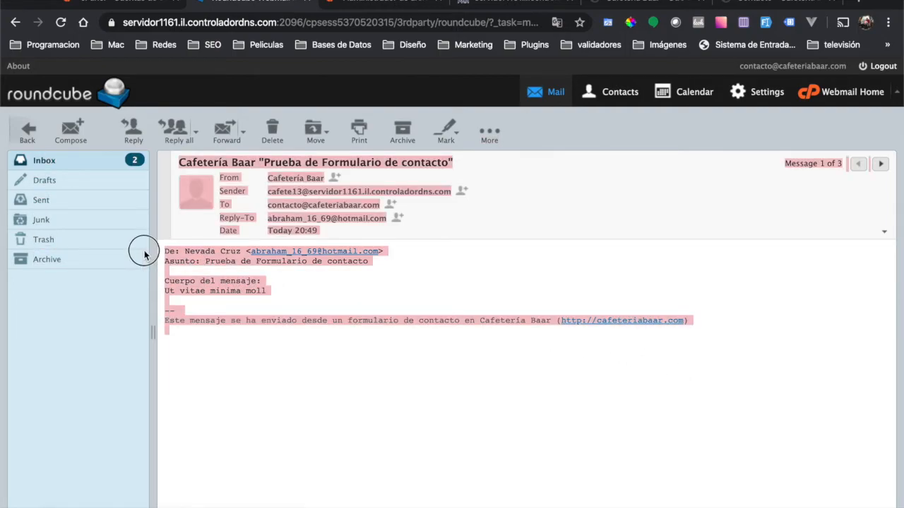
click(443, 277)
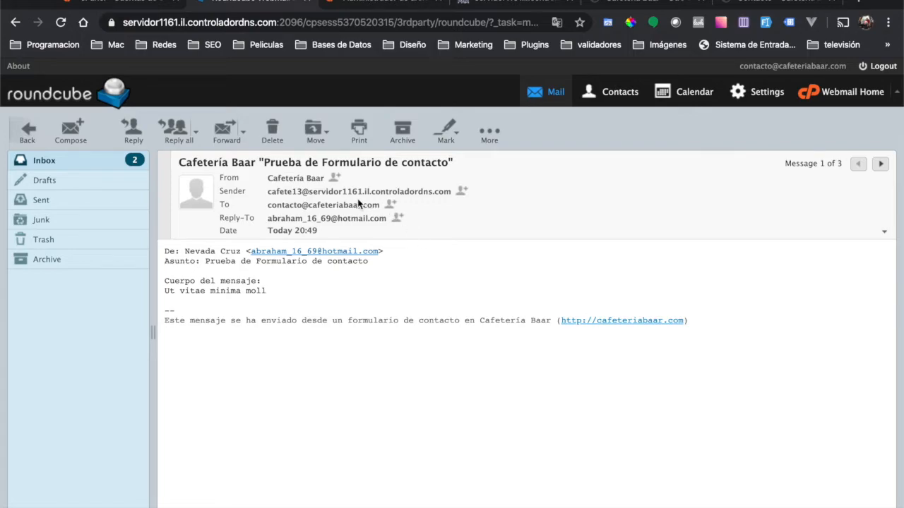
mouse_move(425, 503)
key(super+space)
text(modelos de)
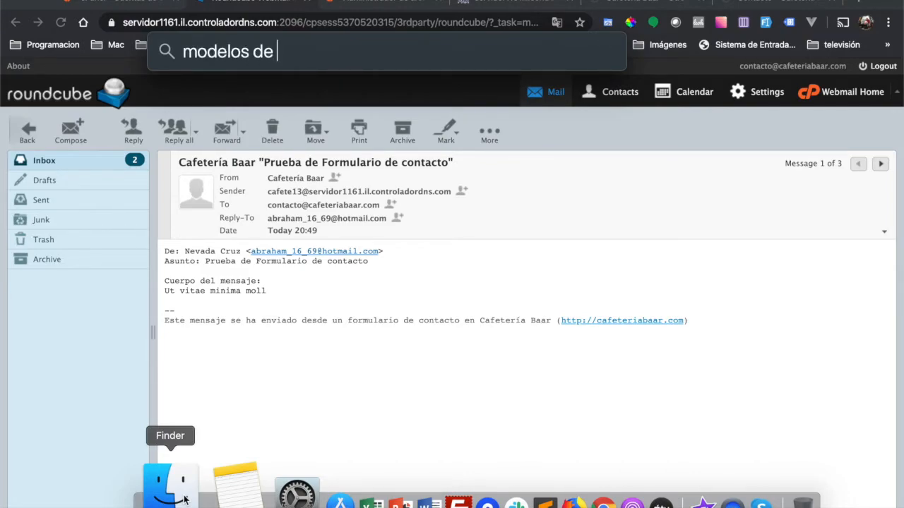
key(Escape)
key(Escape)
- Open the presentation "1. Introducción.pptx" from the Modelo de negocios folder on the Escritorio
click(184, 500)
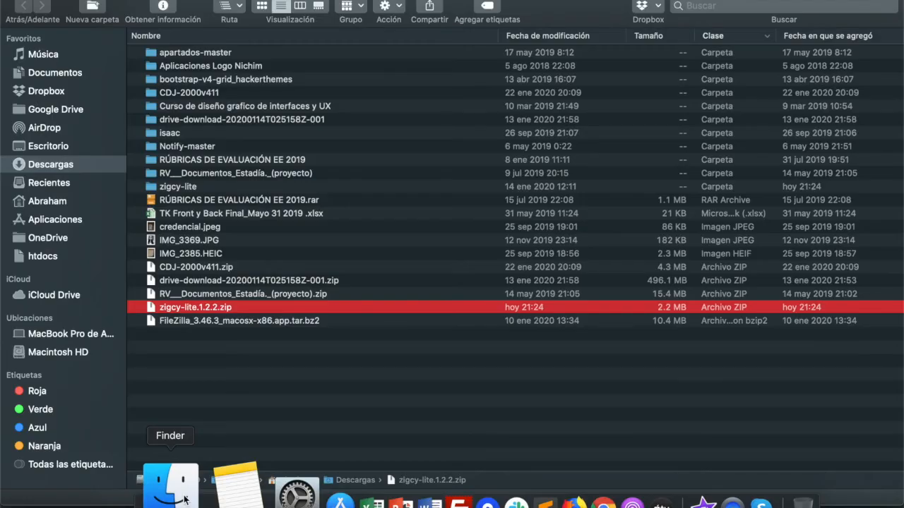
click(75, 146)
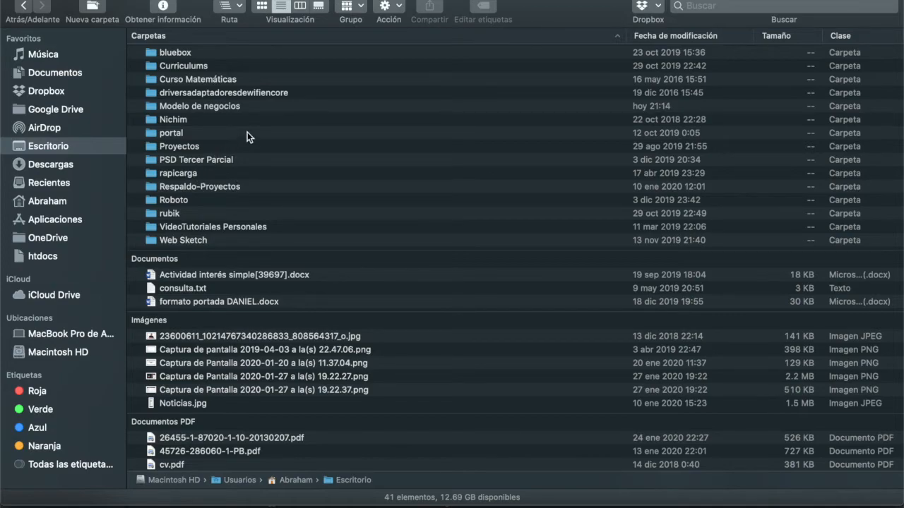
double_click(247, 108)
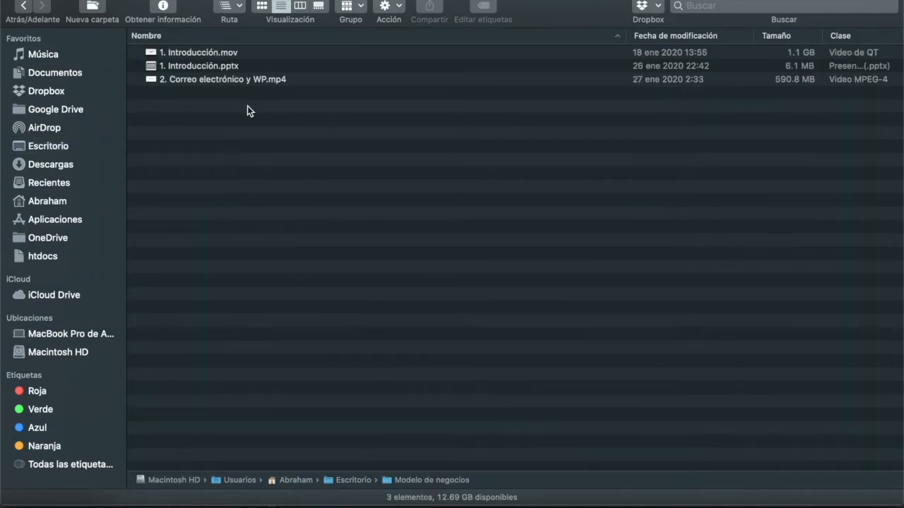
double_click(244, 68)
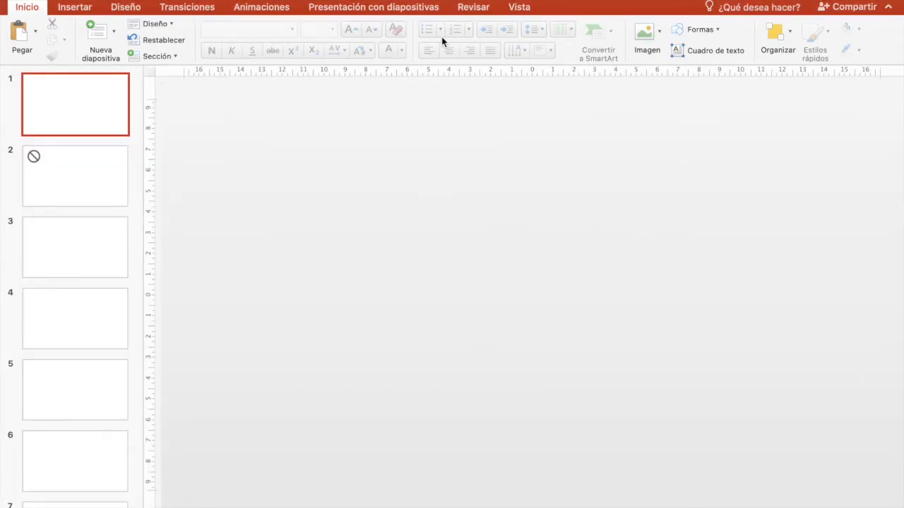
- Apply the Título y objetos layout to empty slide 13 and place the text cursor in its title
scroll(80, 240, down, 10)
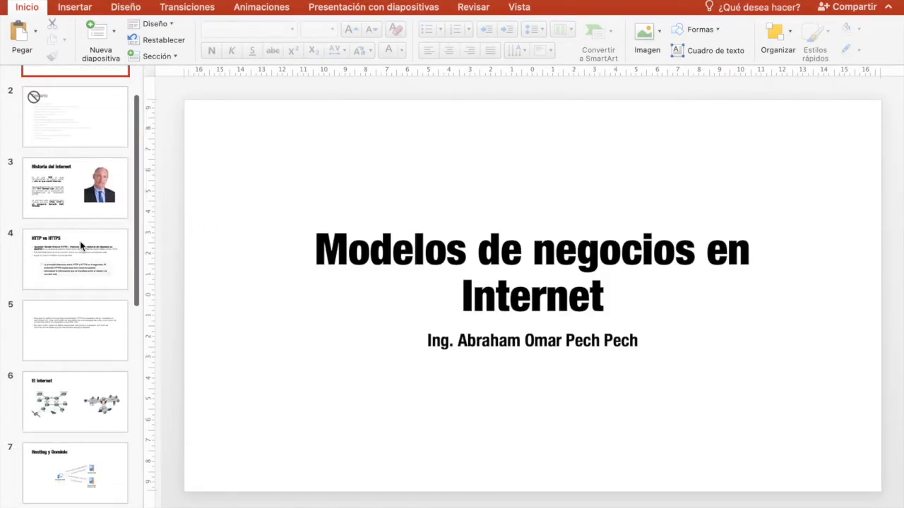
click(73, 443)
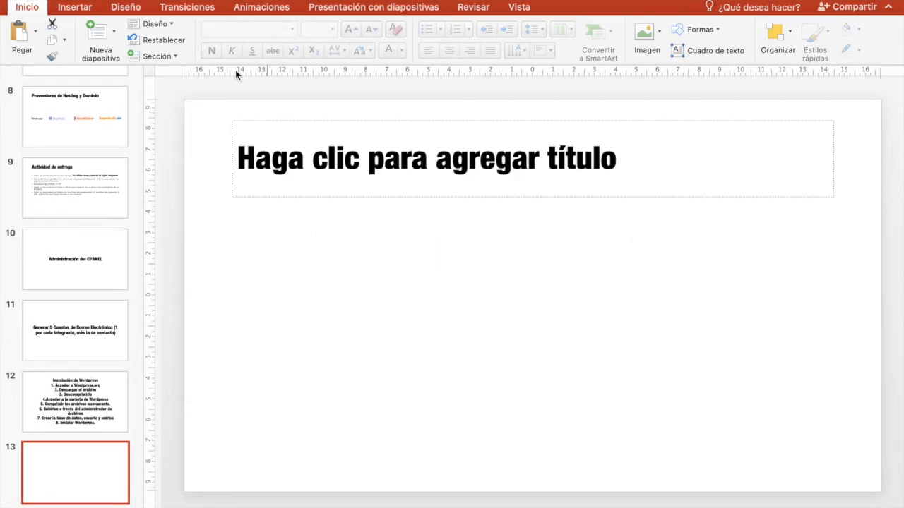
click(365, 181)
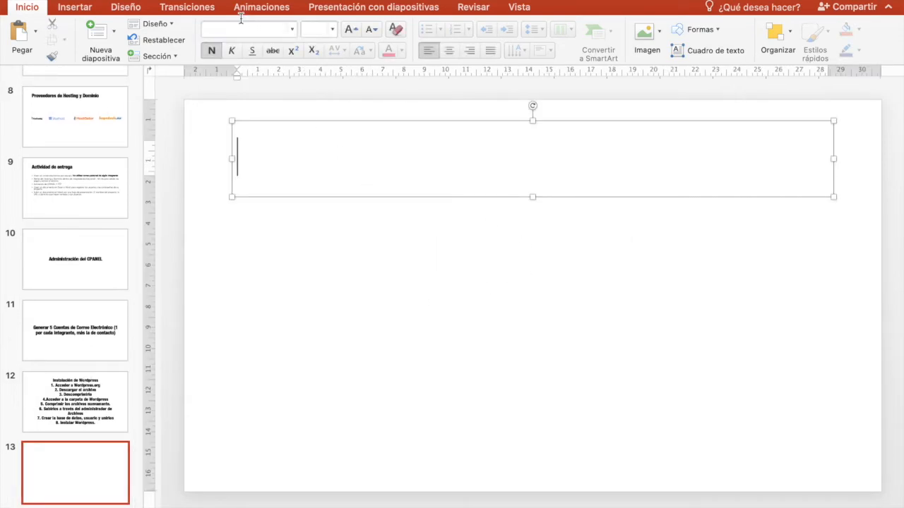
click(151, 23)
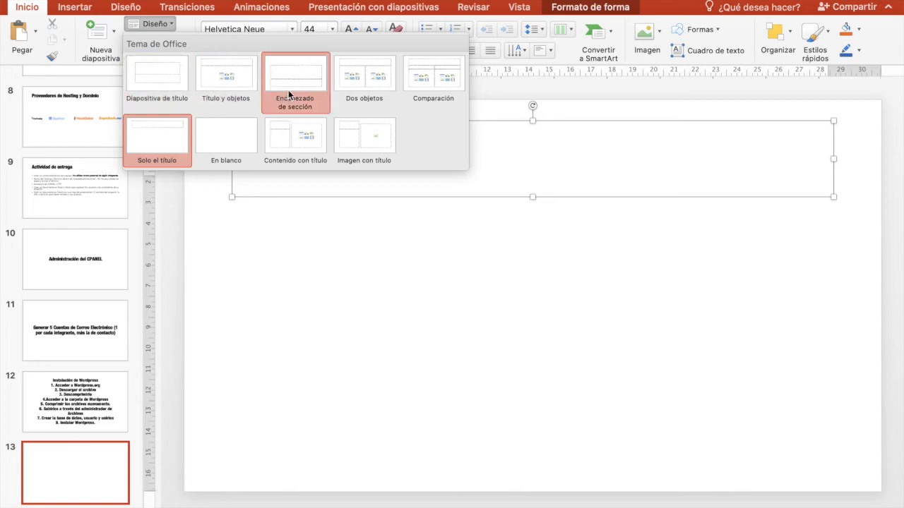
click(233, 83)
click(347, 176)
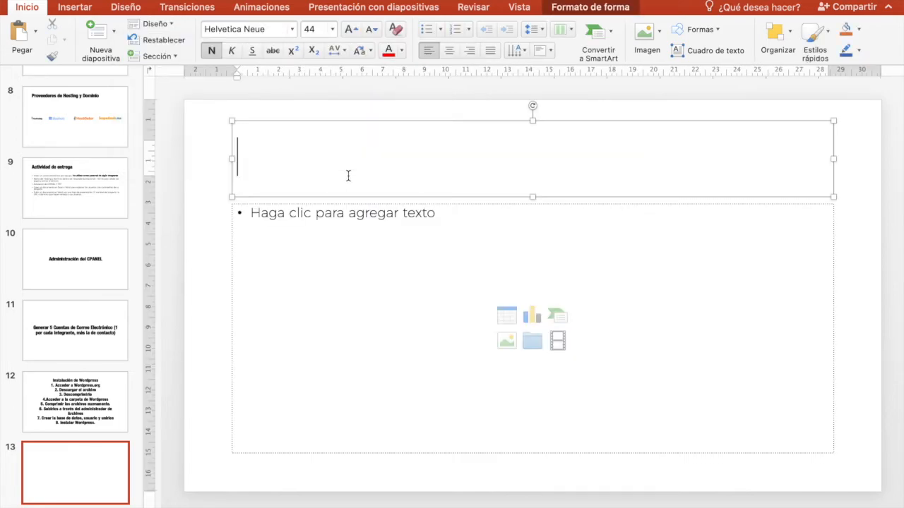
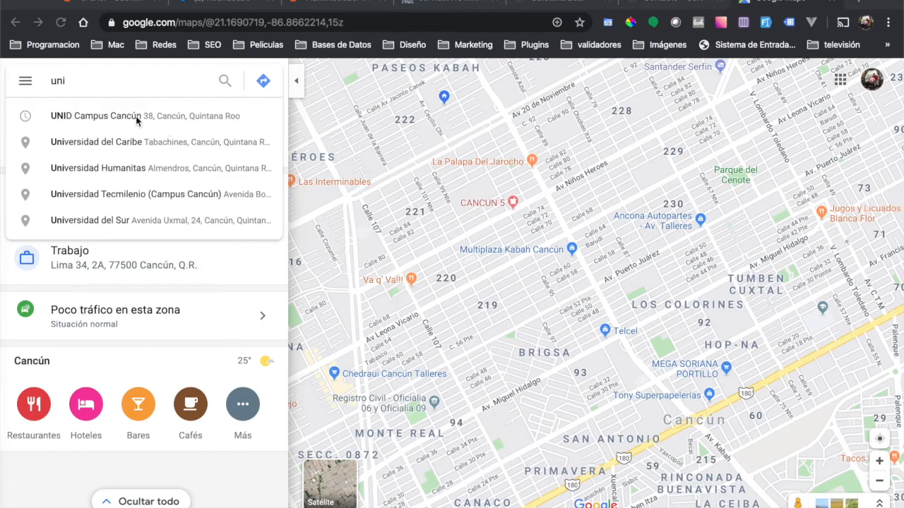
- Find UNID Campus Cancún in Google Maps and open the map embedding option of its sharing dialog
text(d)
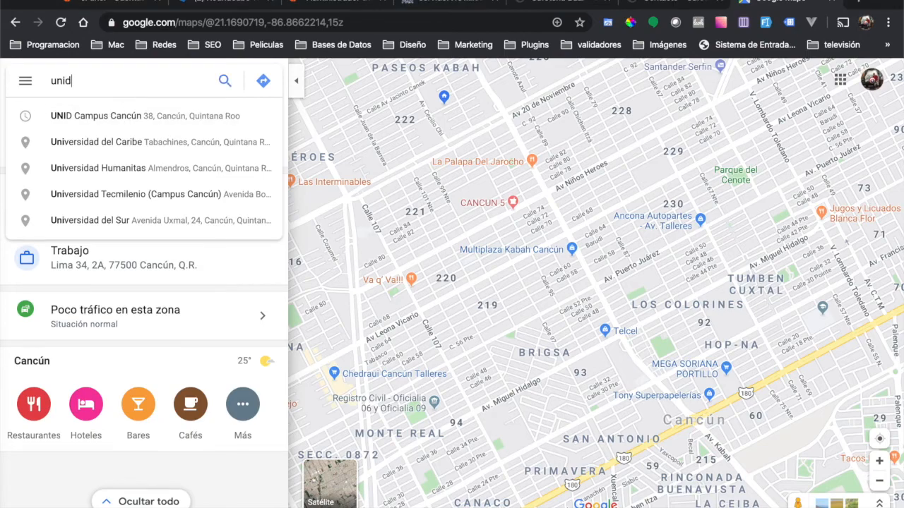
click(133, 117)
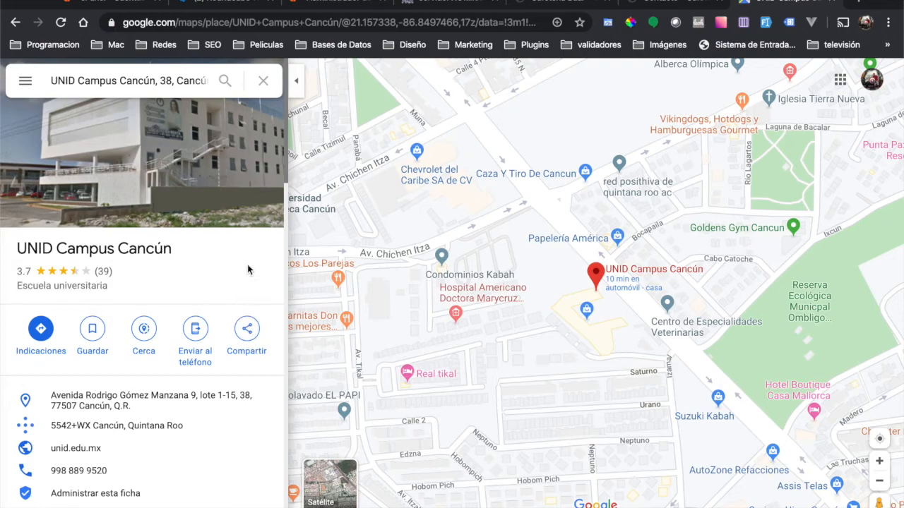
click(247, 332)
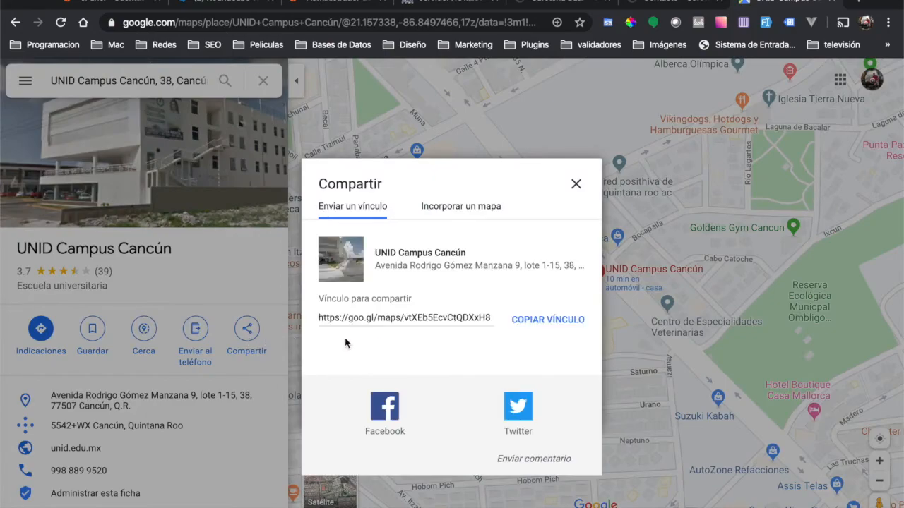
click(469, 212)
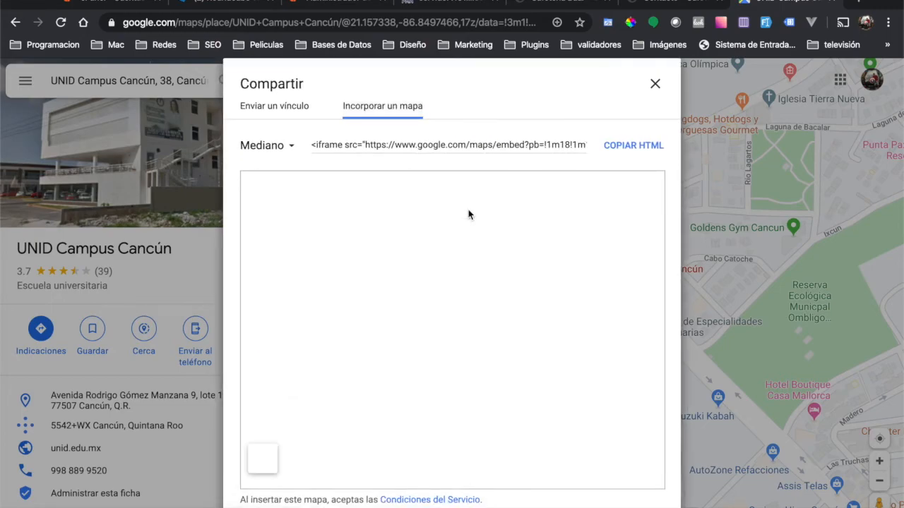
- Review the embed size options, copy the HTML code of the Mediano map and close the sharing dialog
click(290, 147)
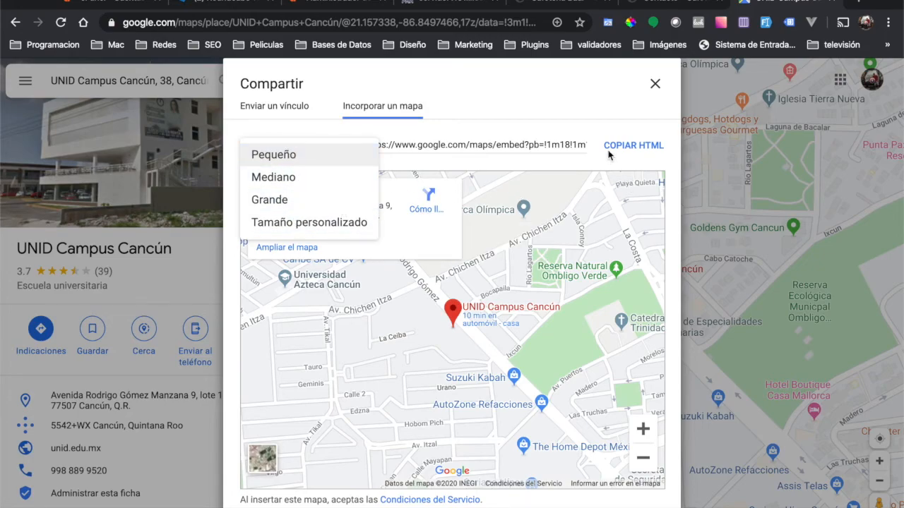
click(620, 130)
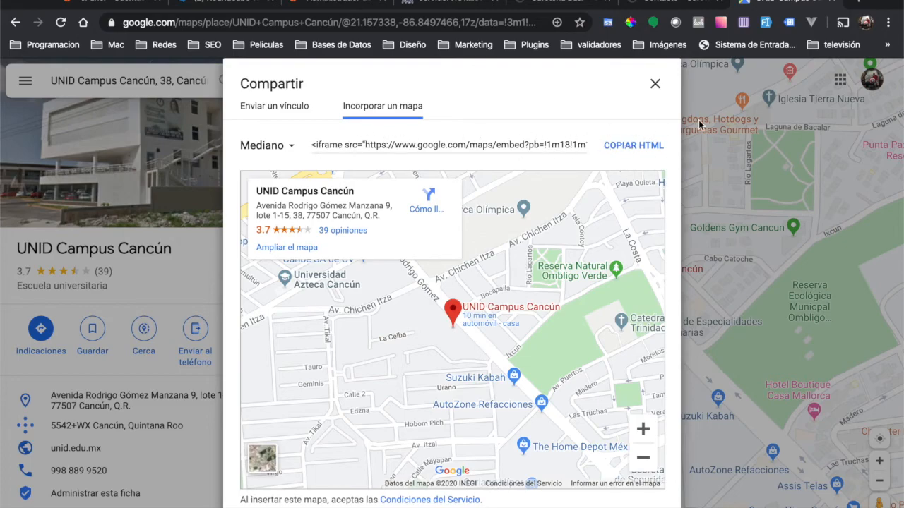
click(633, 151)
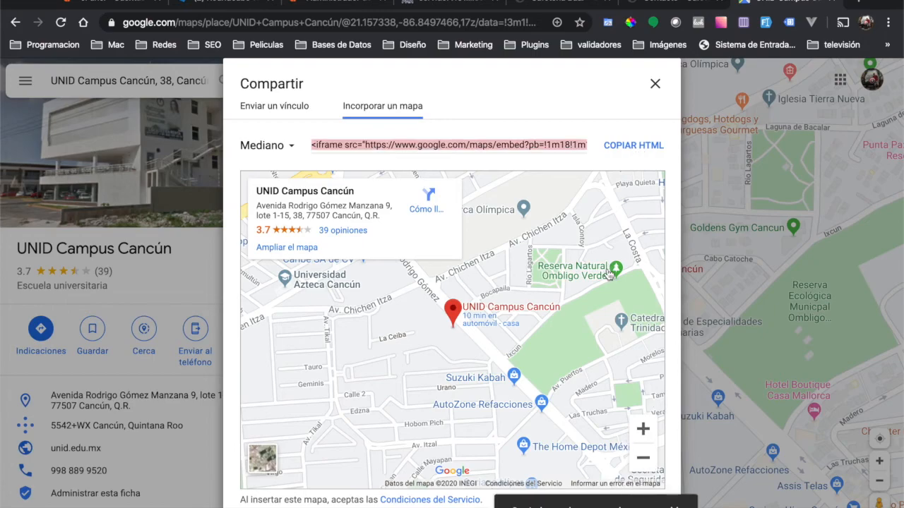
click(655, 83)
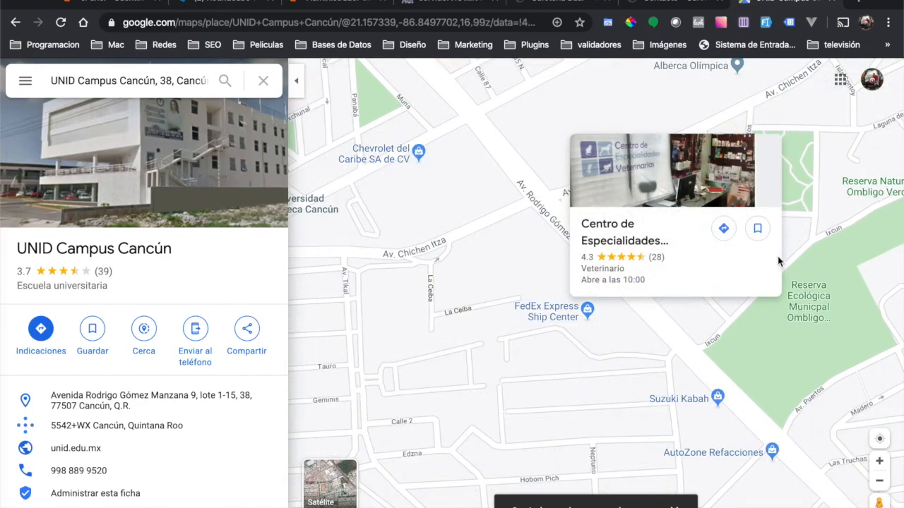
right_click(631, 348)
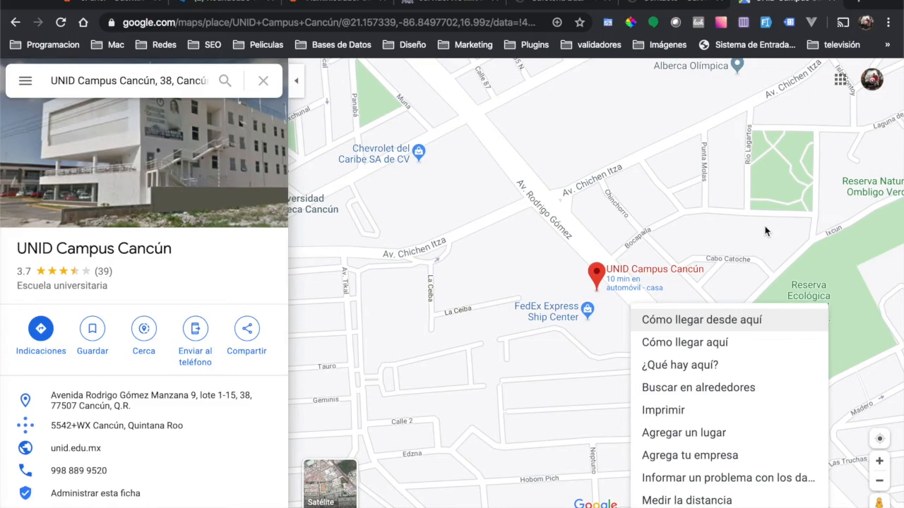
click(667, 189)
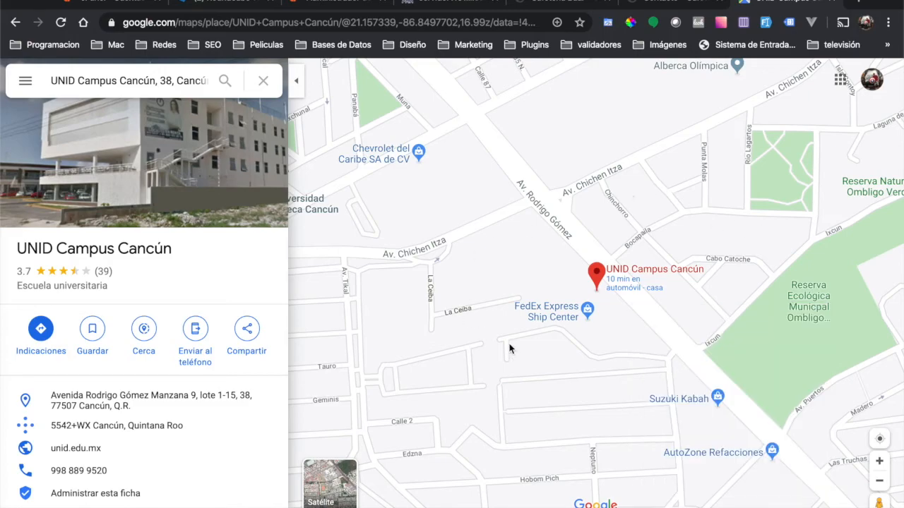
- Return to the Cafetería Baar site and open the list of all pages in its WordPress administration
mouse_move(579, 321)
click(668, 4)
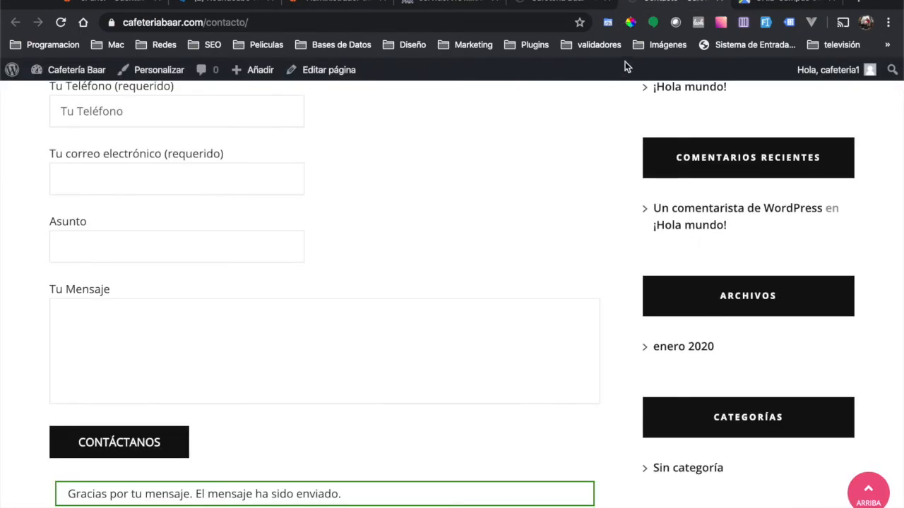
click(572, 9)
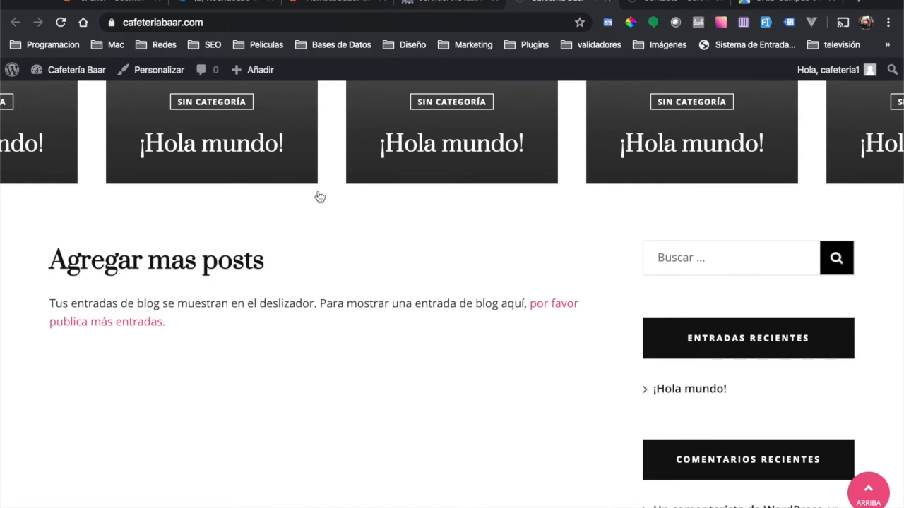
click(654, 8)
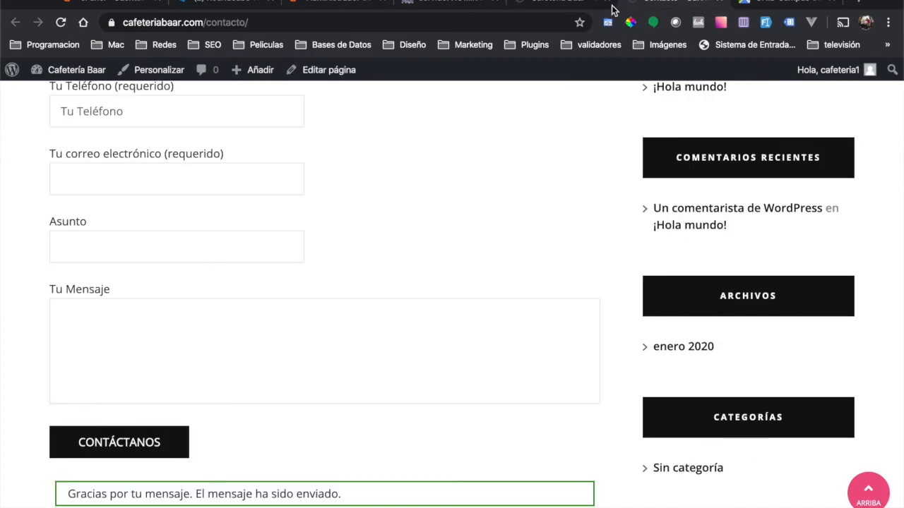
click(88, 71)
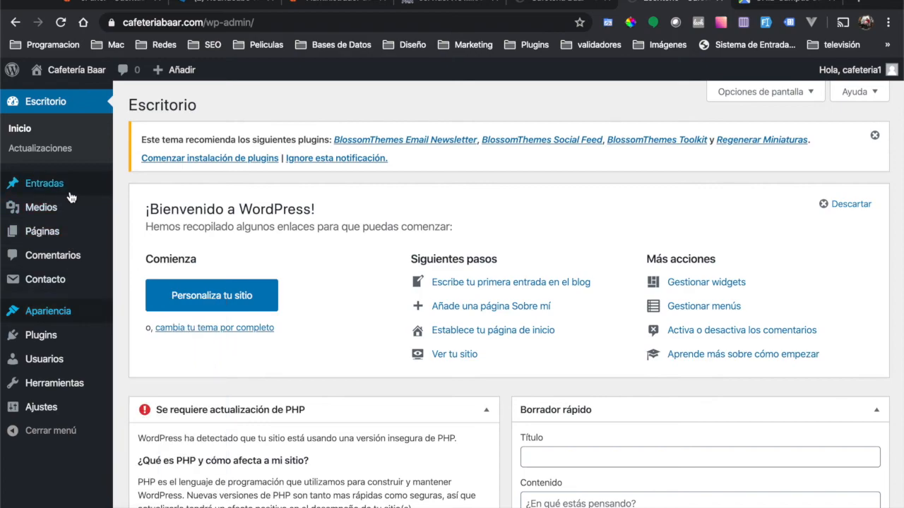
mouse_move(59, 233)
click(156, 239)
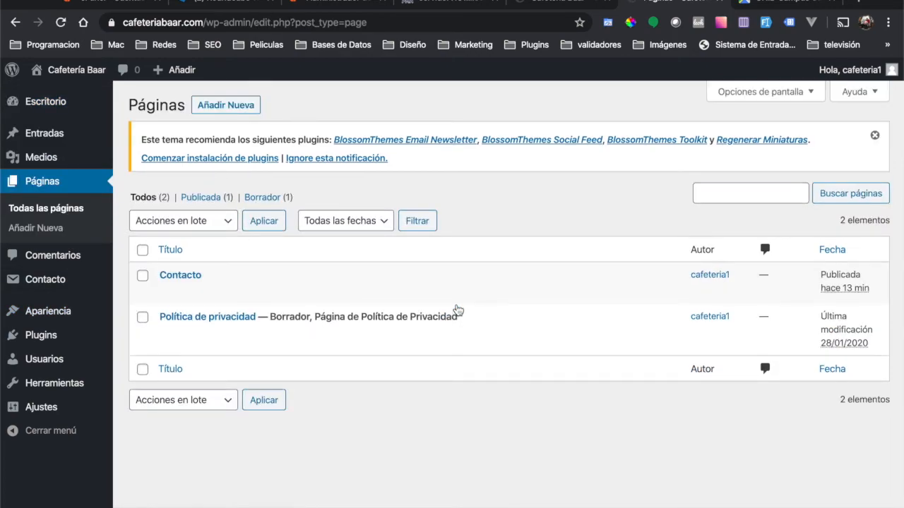
- Open the Contacto page for editing and insert an empty block after its introductory paragraph
mouse_move(204, 280)
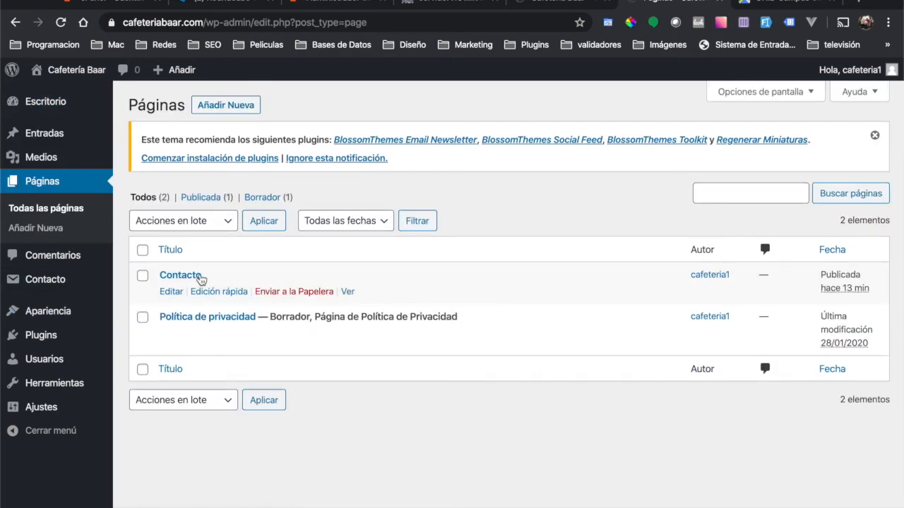
click(169, 292)
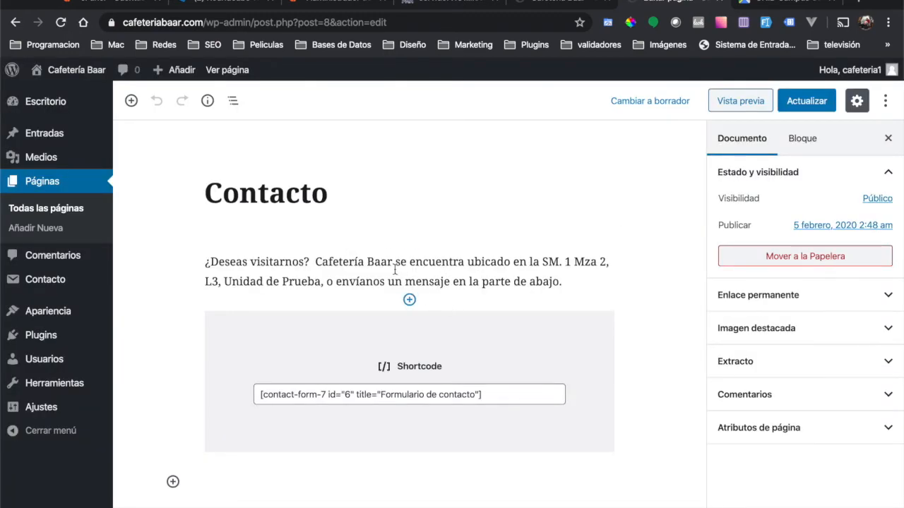
click(410, 241)
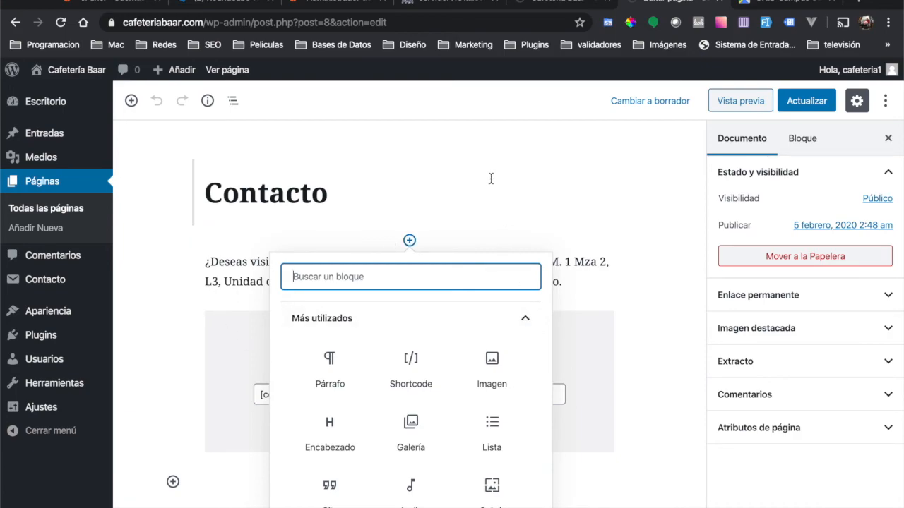
click(573, 259)
click(276, 230)
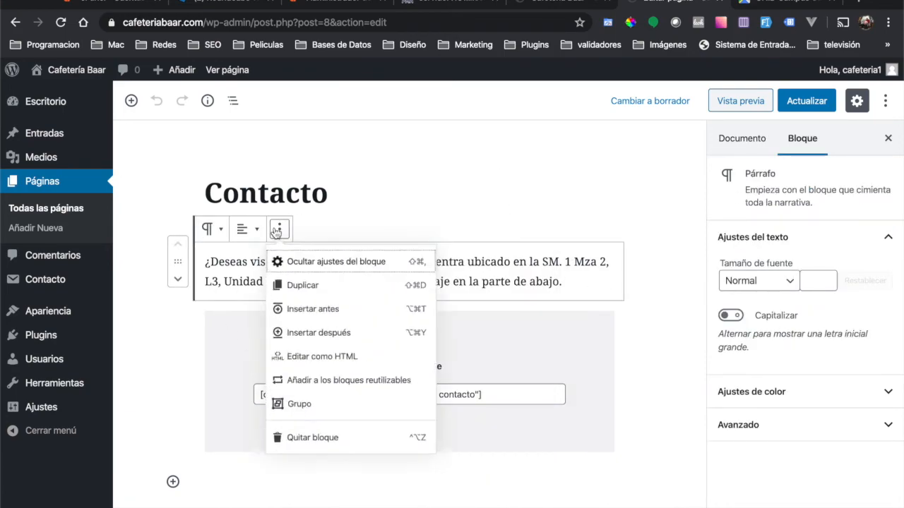
click(343, 339)
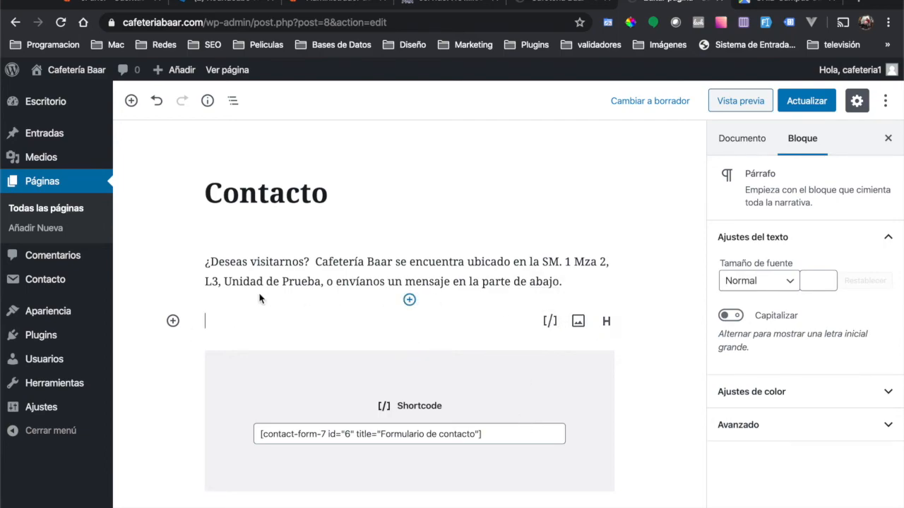
- Insert an HTML personalizado block in the empty block's place and paste the copied Google Maps iframe code into it
click(173, 321)
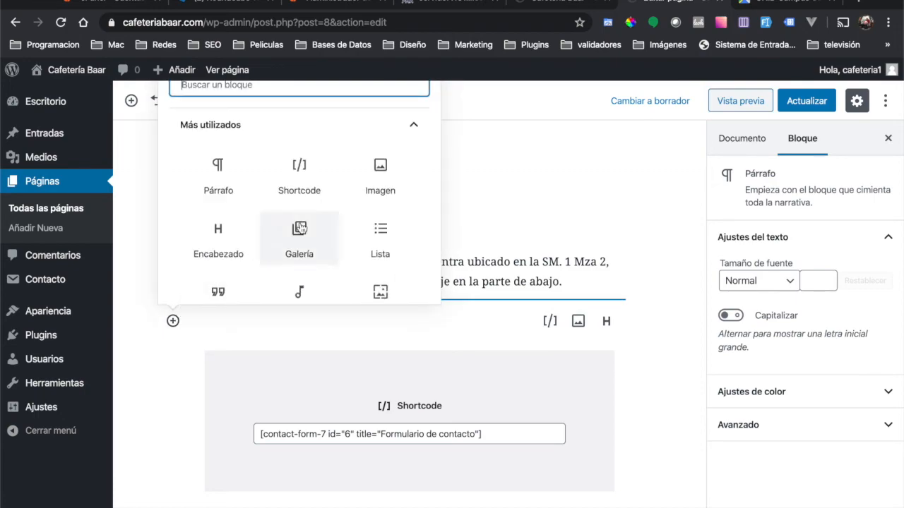
scroll(300, 233, down, 3)
scroll(300, 227, down, 3)
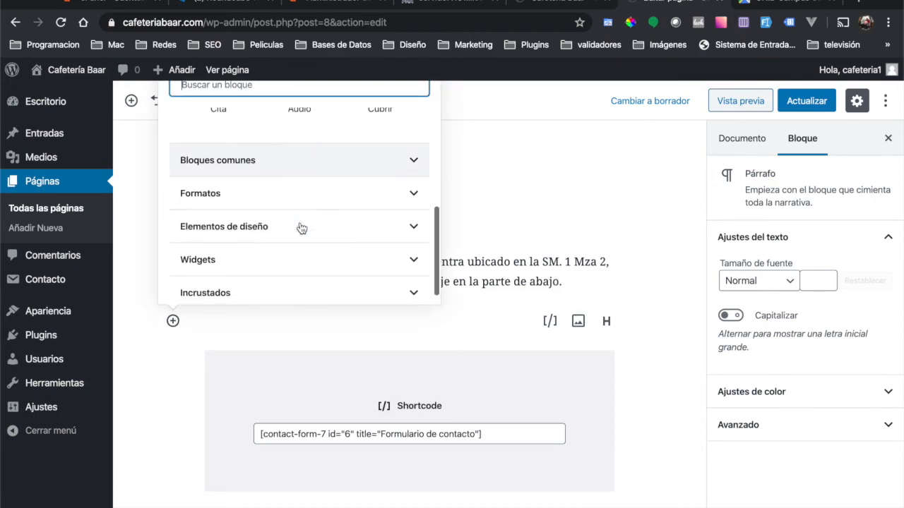
click(406, 171)
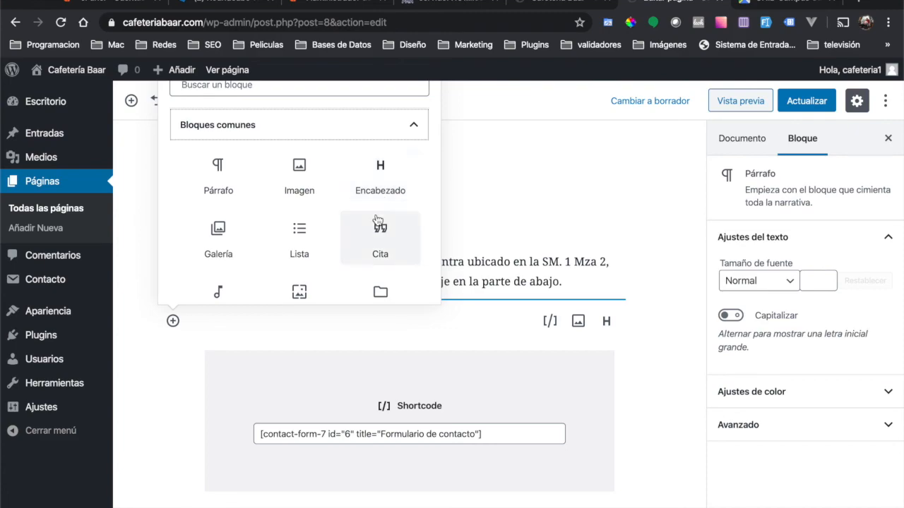
scroll(379, 230, down, 3)
scroll(378, 221, down, 2)
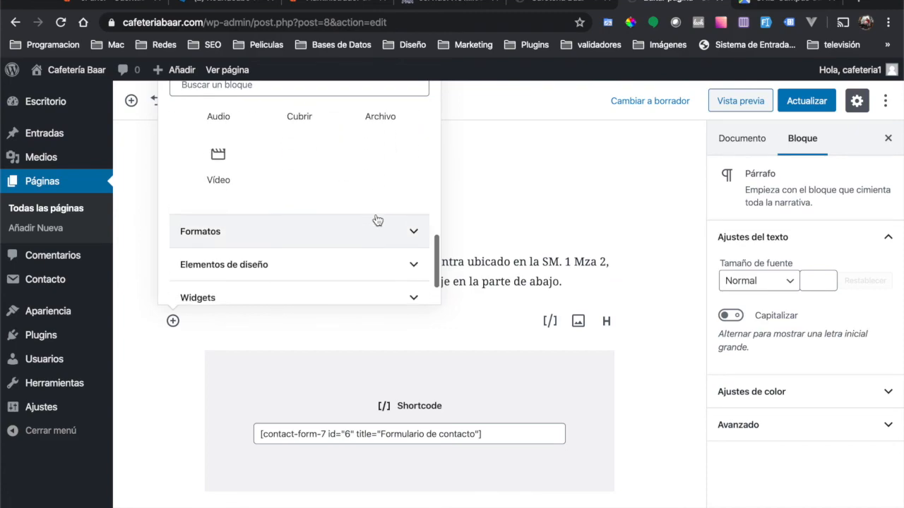
click(375, 233)
scroll(375, 234, down, 1)
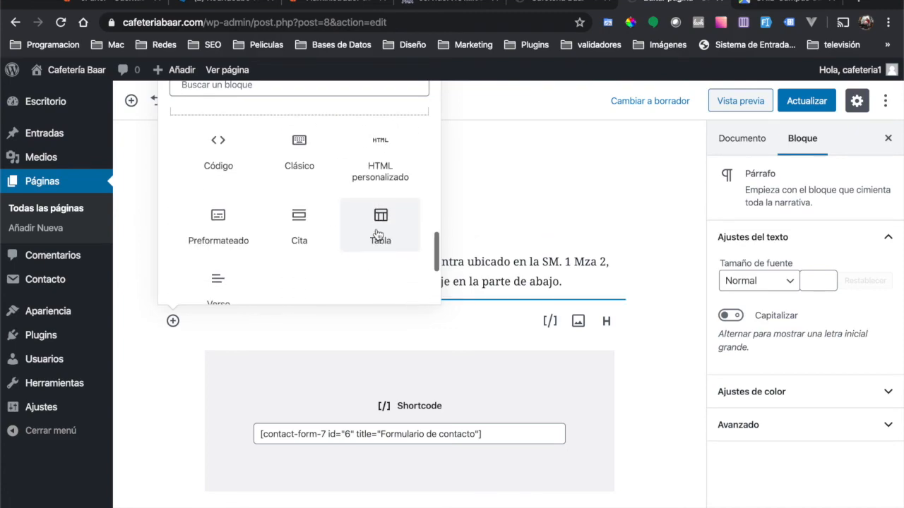
scroll(243, 165, up, 3)
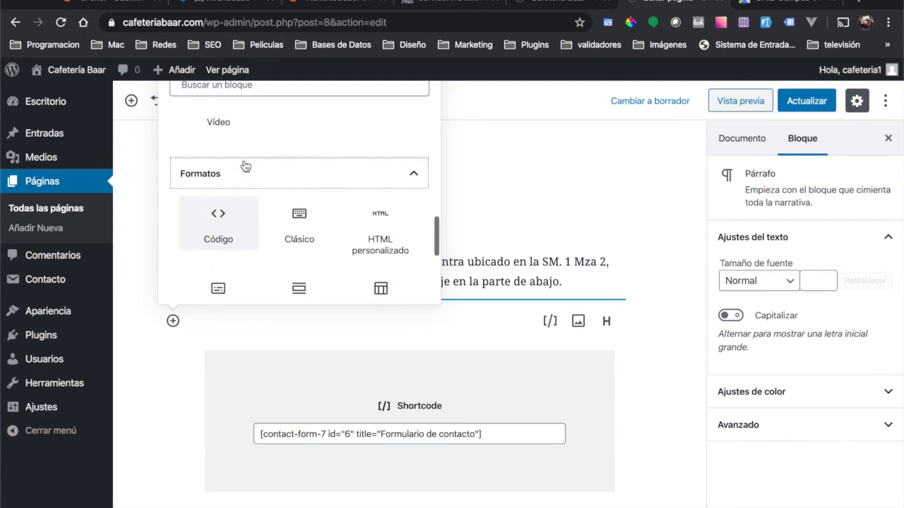
click(388, 223)
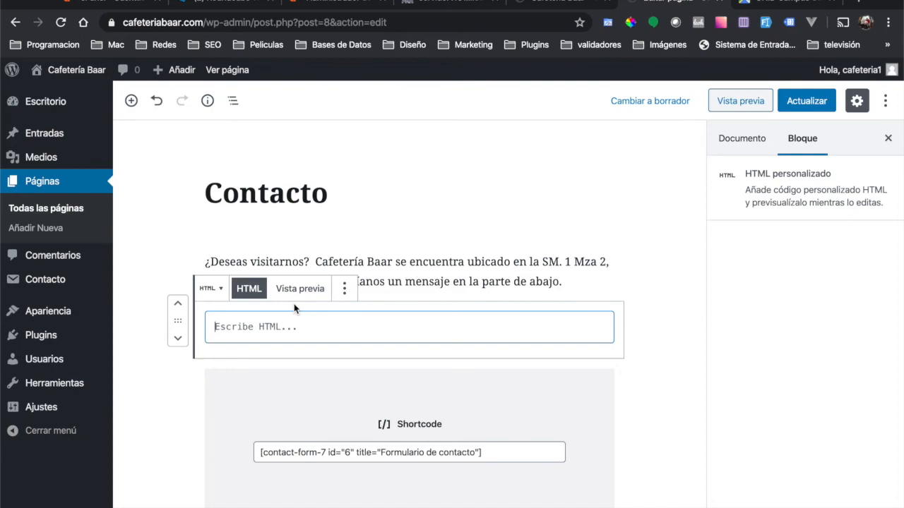
key(ctrl+v)
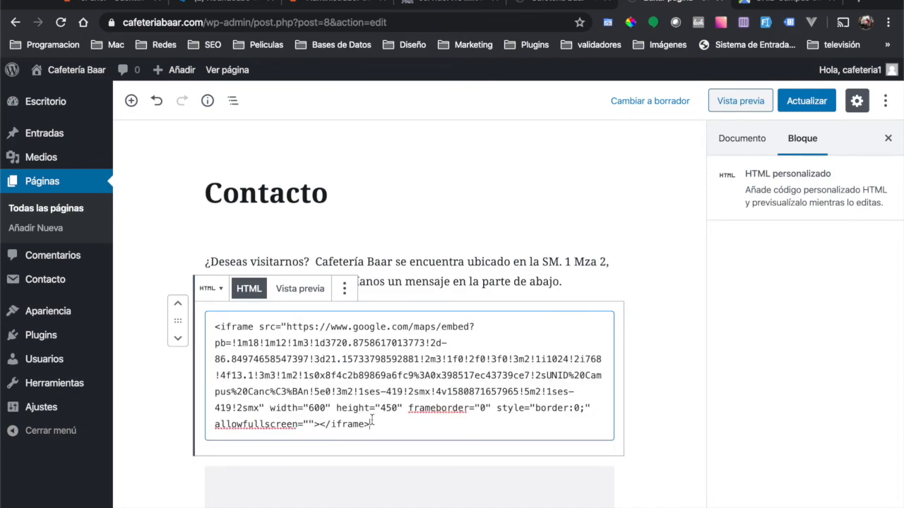
- Try a width of 800 in the map's iframe code and restore the width to 600
drag(267, 408, 407, 408)
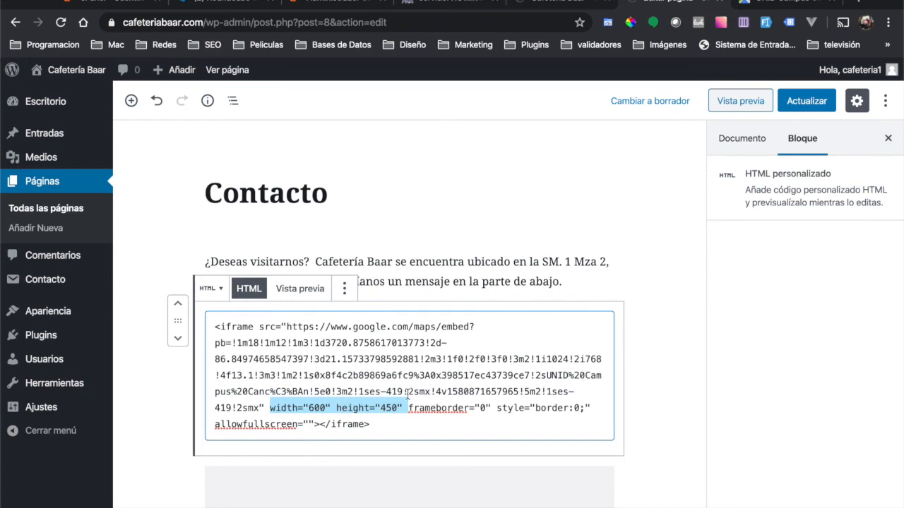
click(326, 414)
key(Left)
key(Left)
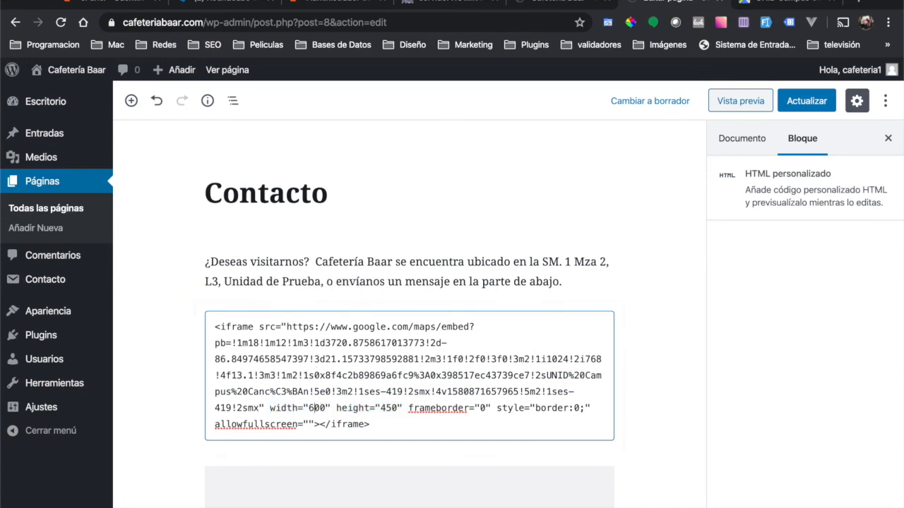
key(BackSpace)
text(8)
key(BackSpace)
text(6)
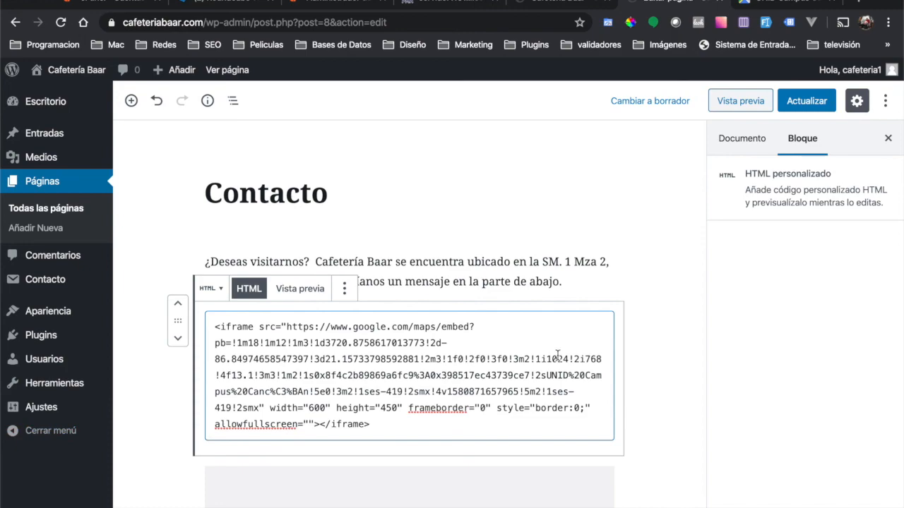
- Update the Contacto page and preview it on the site, checking the embedded map above the contact form
click(812, 107)
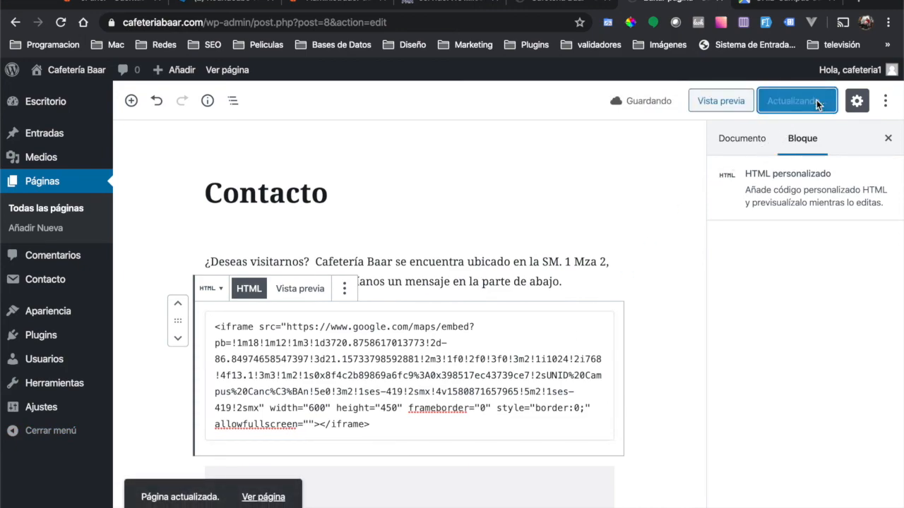
click(754, 104)
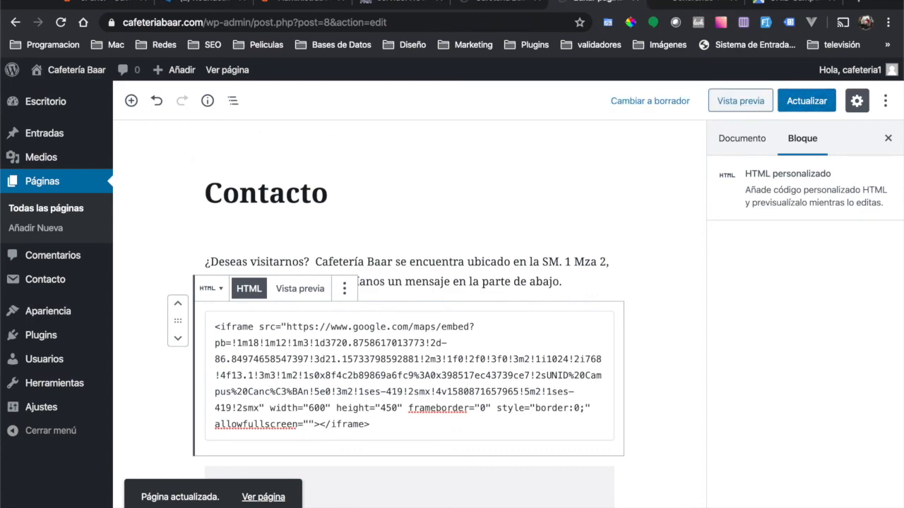
click(694, 3)
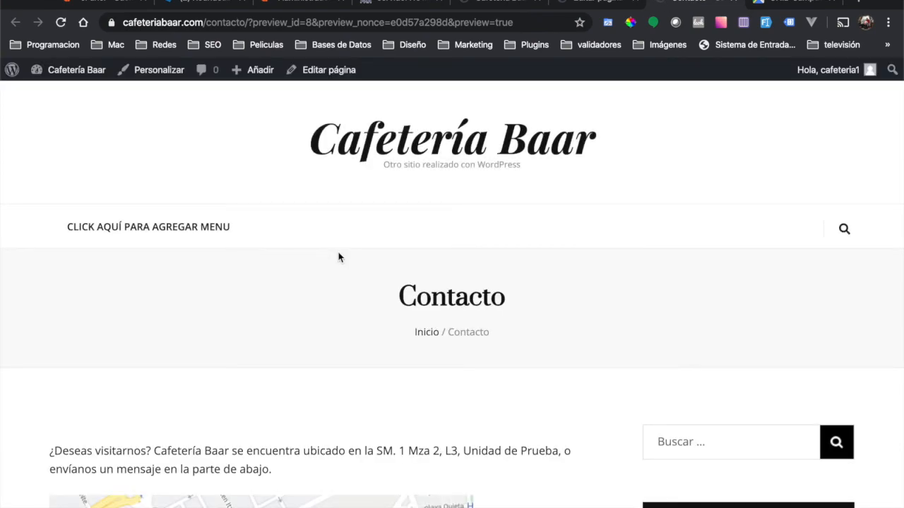
scroll(338, 257, down, 3)
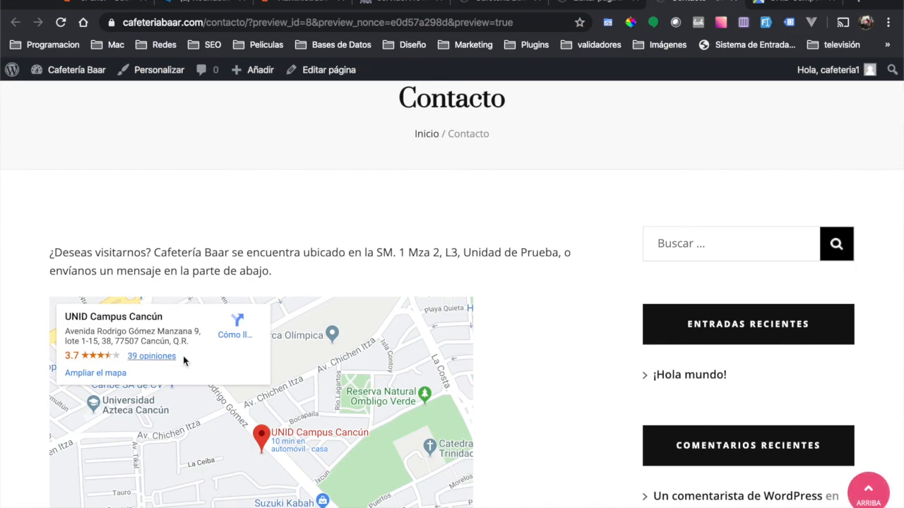
scroll(363, 344, down, 2)
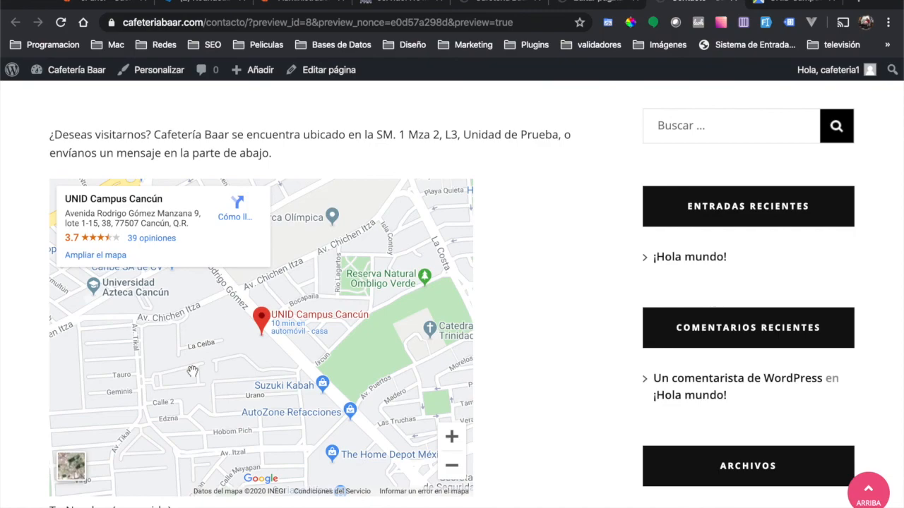
scroll(192, 372, down, 1)
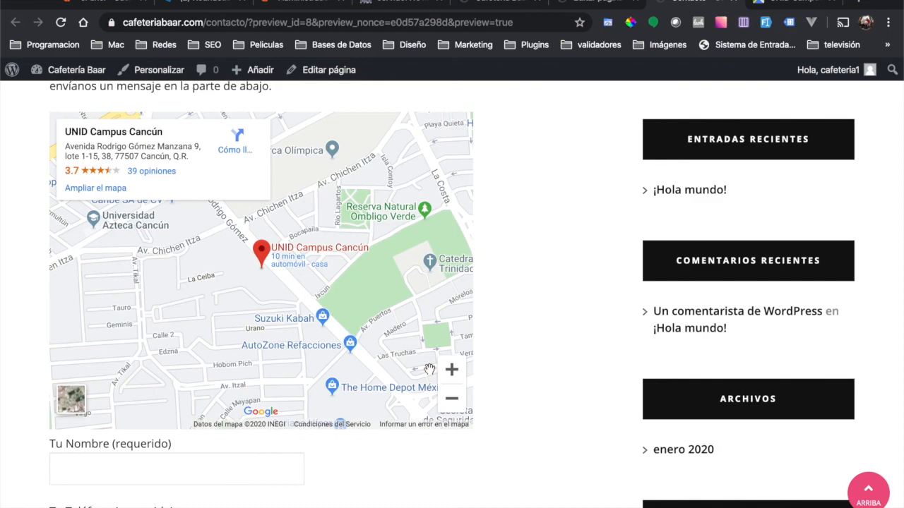
- Return to the UNID Campus Cancún place in Google Maps
click(808, 3)
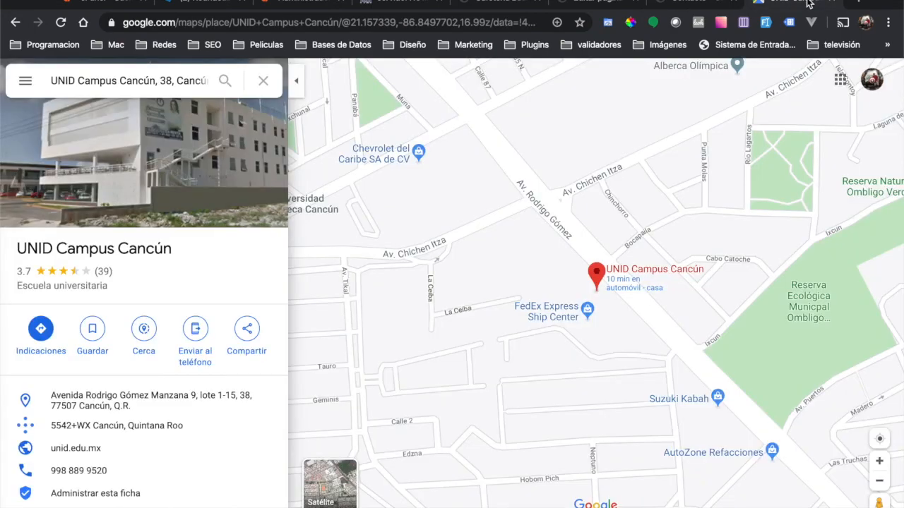